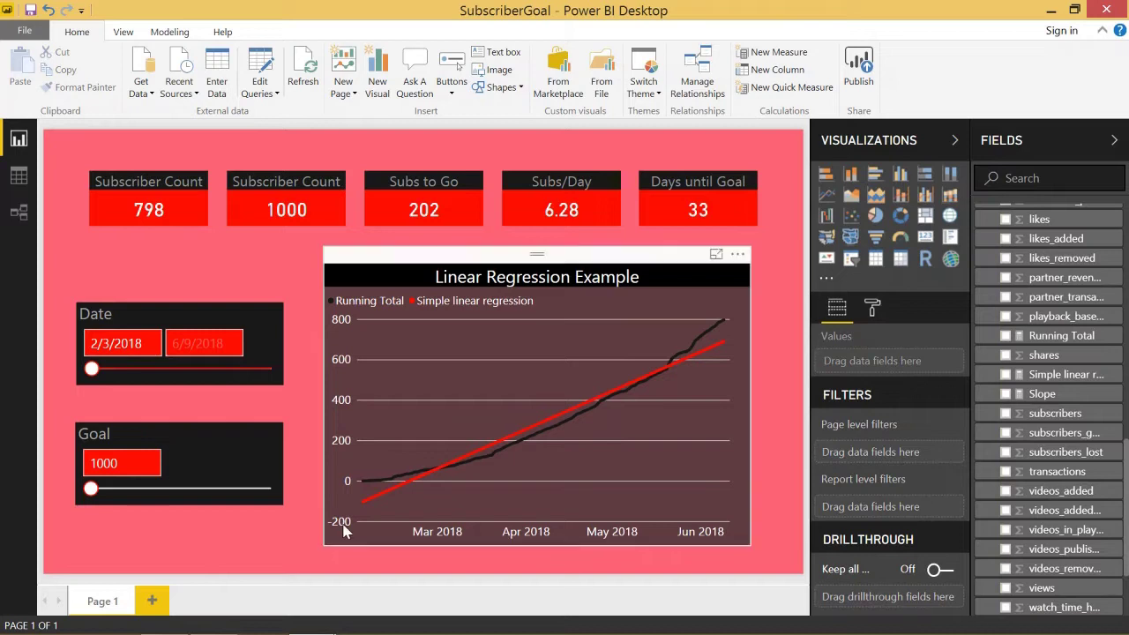
# Examine the Running Total and Simple linear regression lines in the chart and the daily subscriber rows in the subs table
pyautogui.moveTo(428, 425)
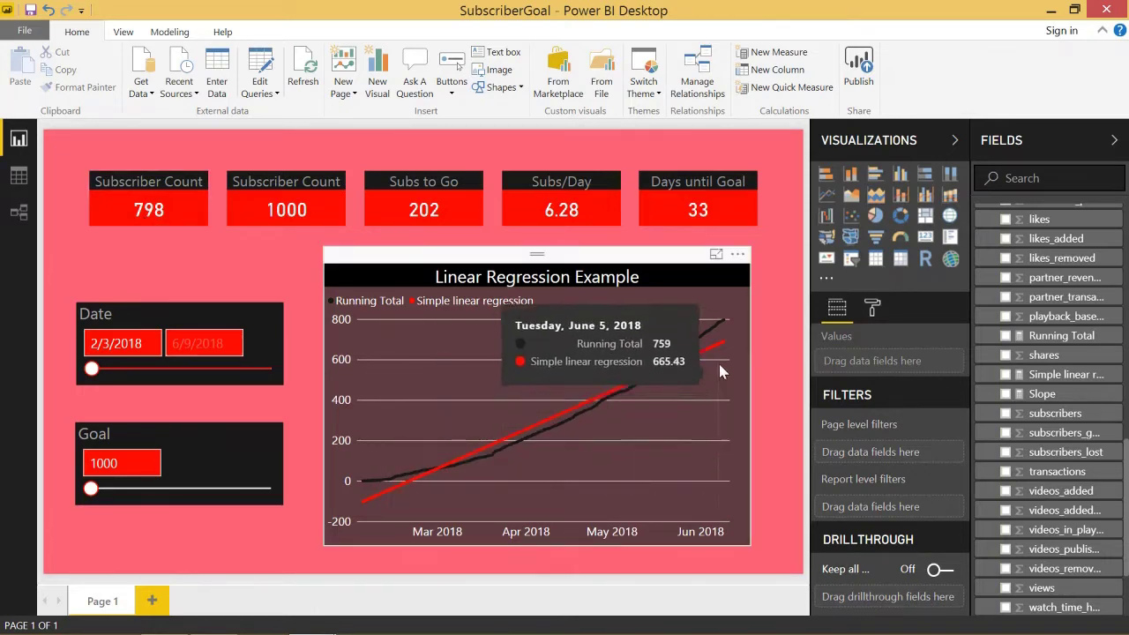
pyautogui.click(19, 175)
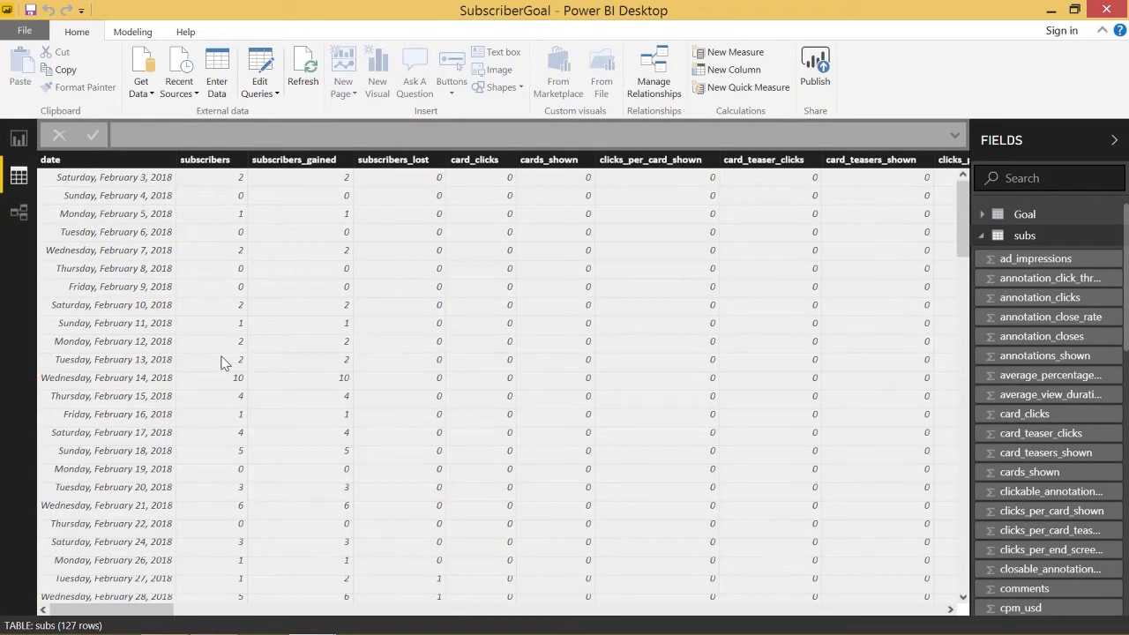
pyautogui.scroll(-5, 150, 441)
pyautogui.scroll(5, 145, 439)
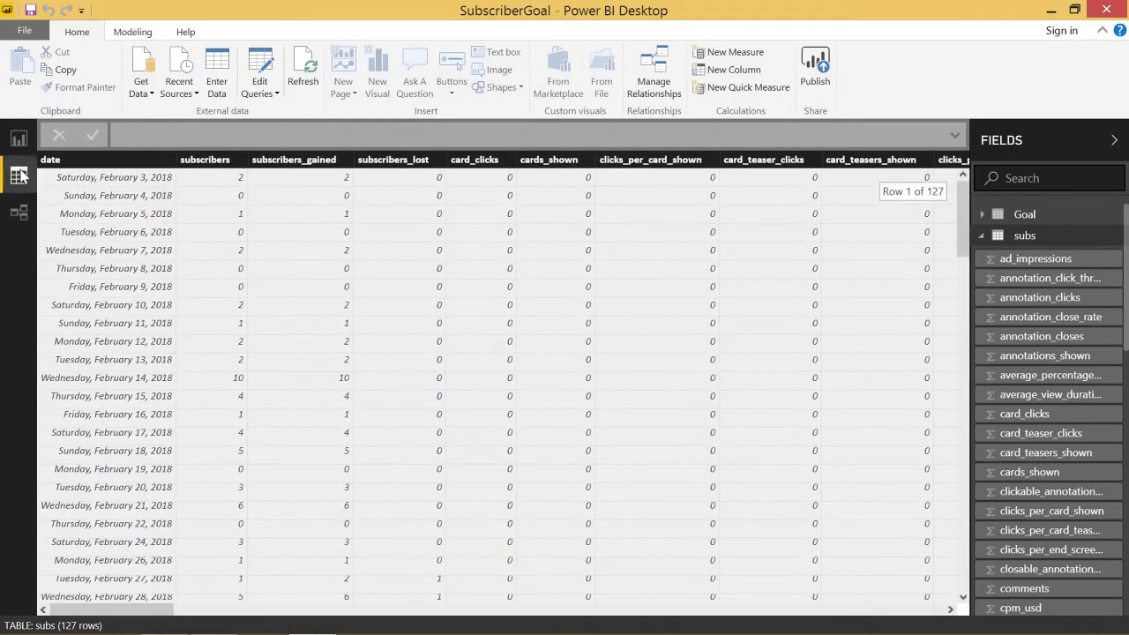
pyautogui.click(19, 138)
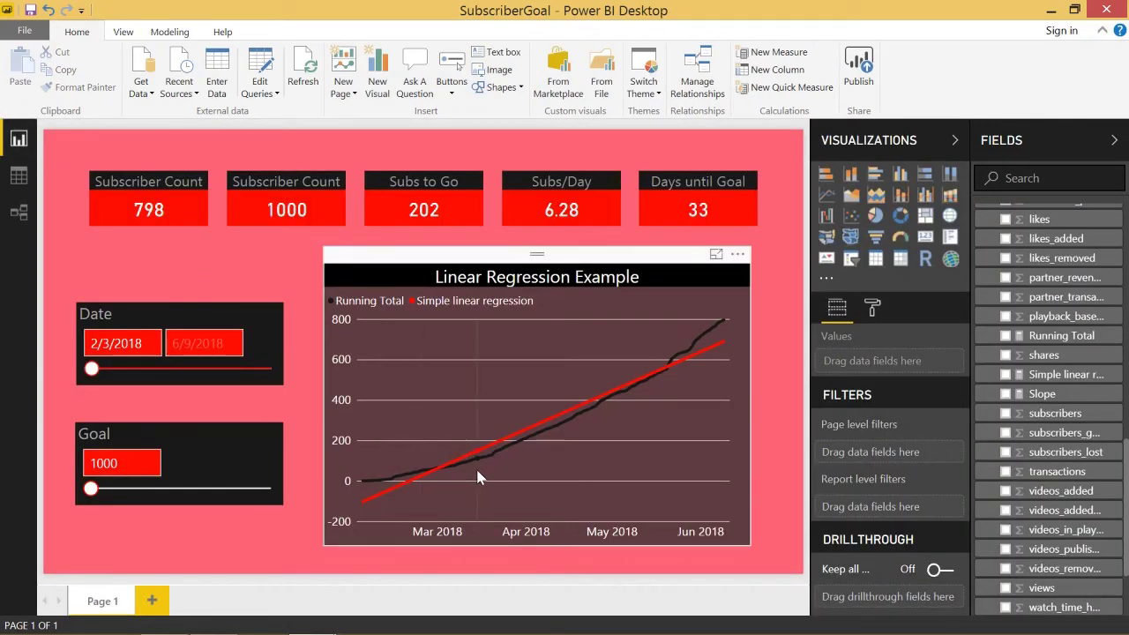
pyautogui.moveTo(475, 477)
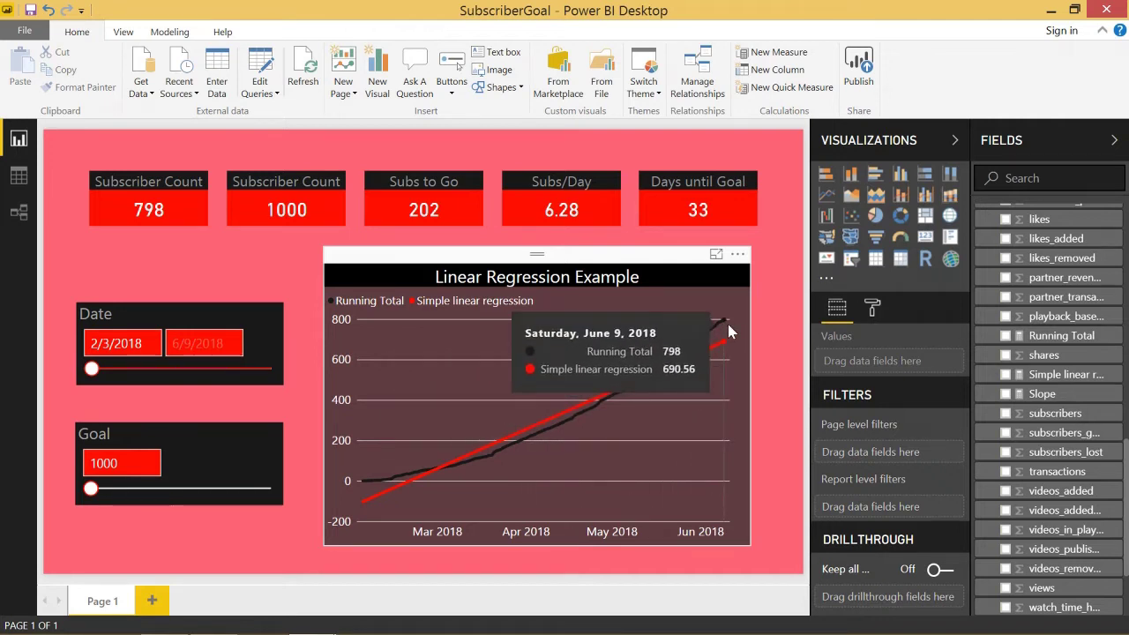
pyautogui.moveTo(721, 321)
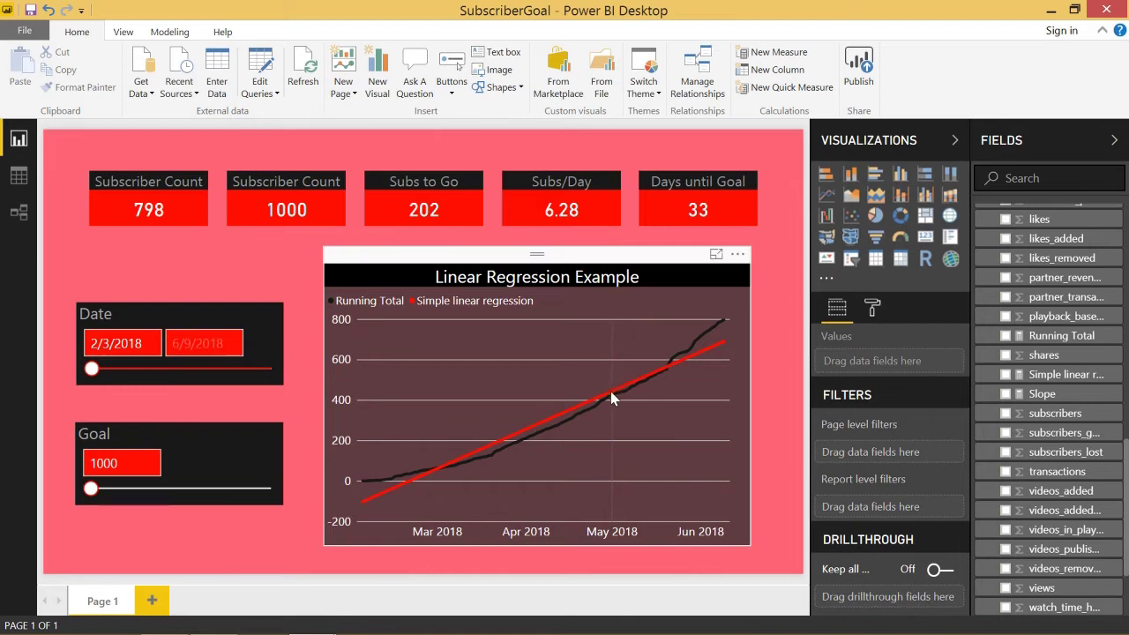
pyautogui.moveTo(632, 395)
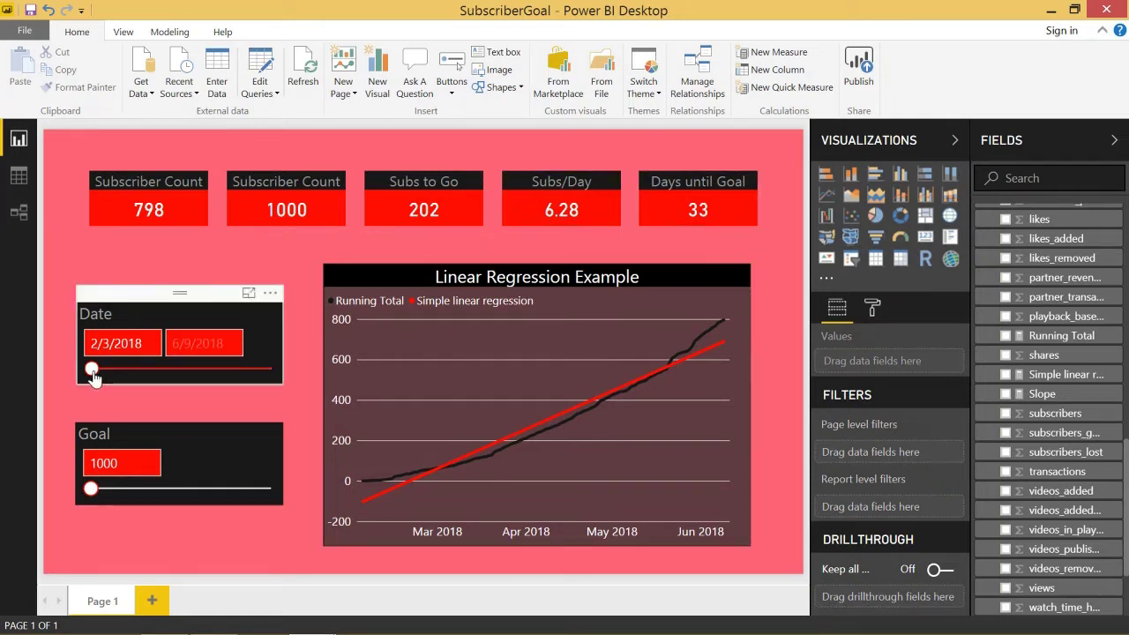
# Set the Date slicer's start to 5/5/2018 and the Goal slicer to 4956
pyautogui.moveTo(93, 375); pyautogui.dragTo(224, 380)
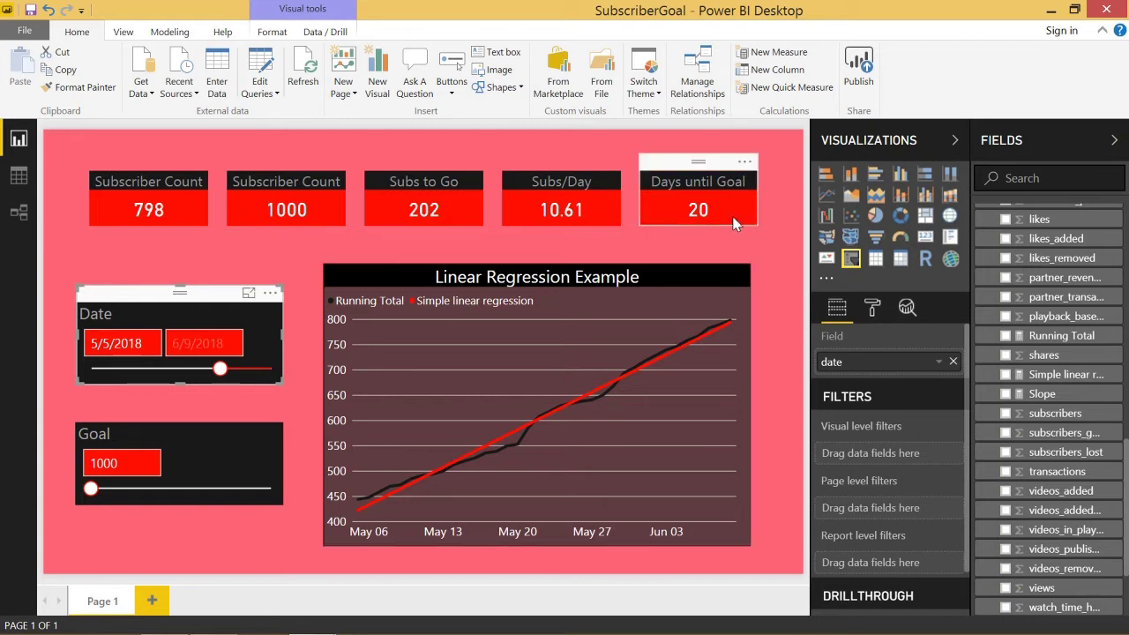
pyautogui.moveTo(92, 490); pyautogui.dragTo(172, 503)
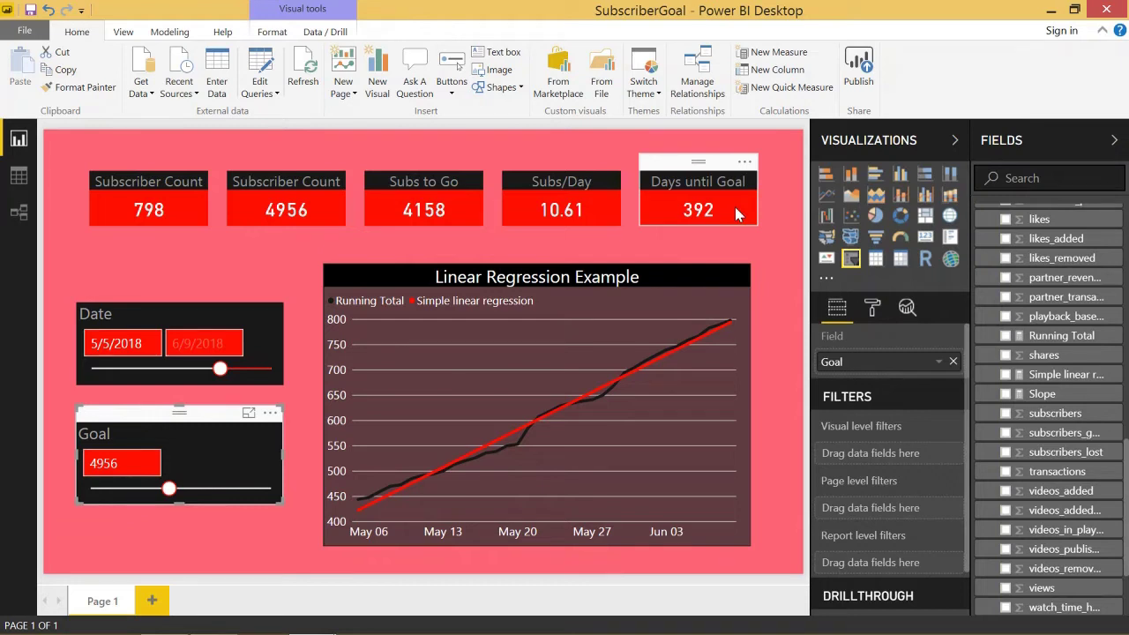
# Add a trend line to the Linear Regression Example chart from its analytics options
pyautogui.click(697, 303)
pyautogui.click(871, 309)
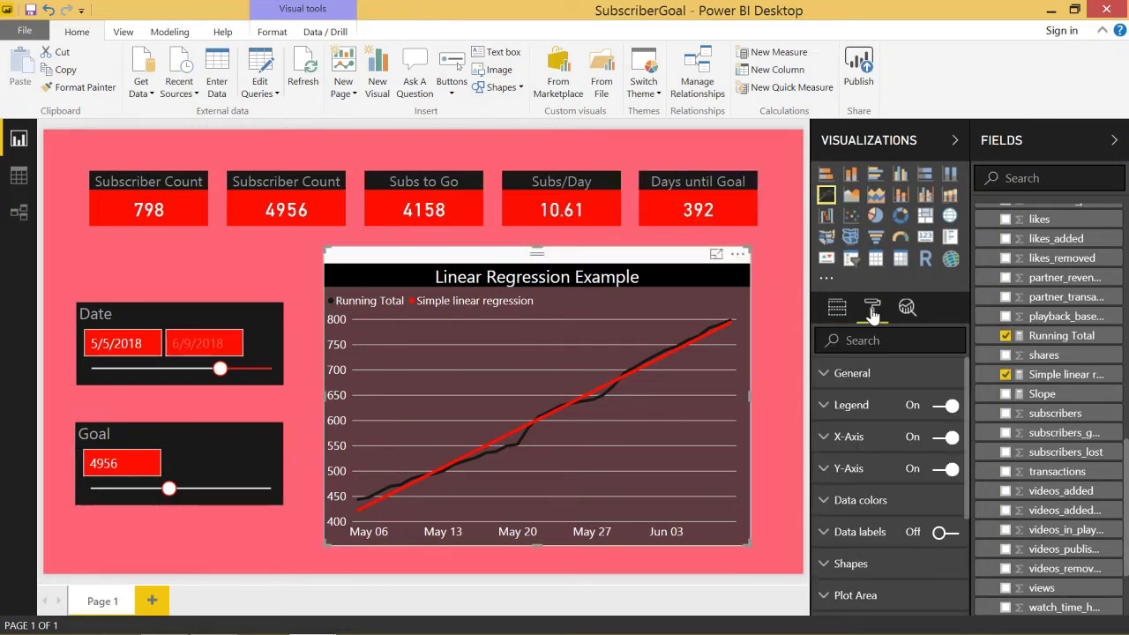
pyautogui.click(908, 308)
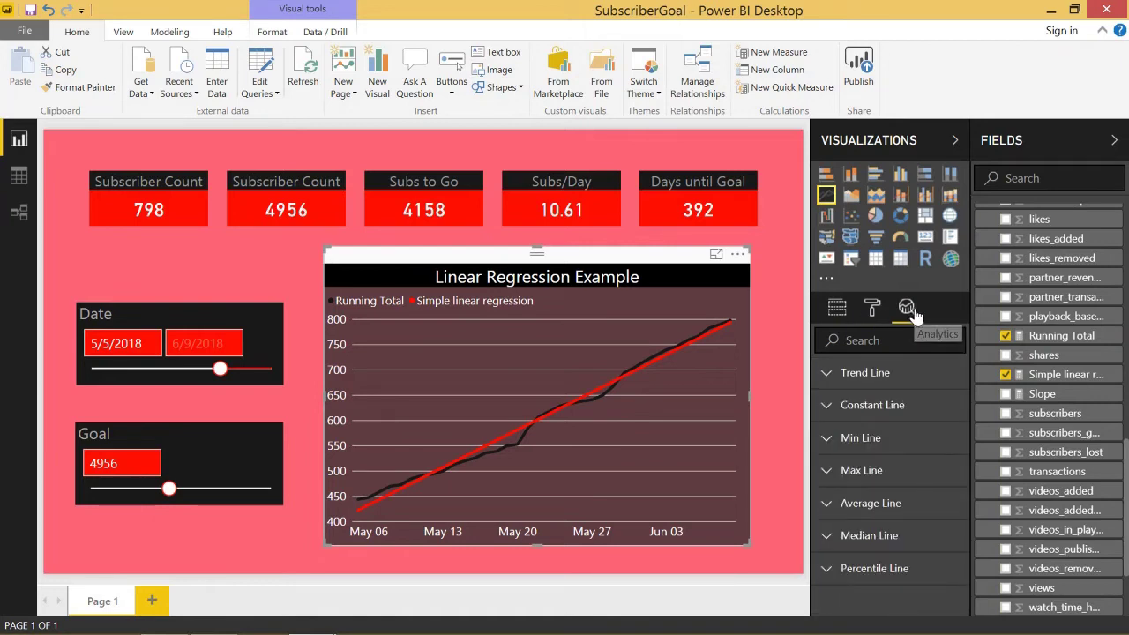
pyautogui.click(884, 385)
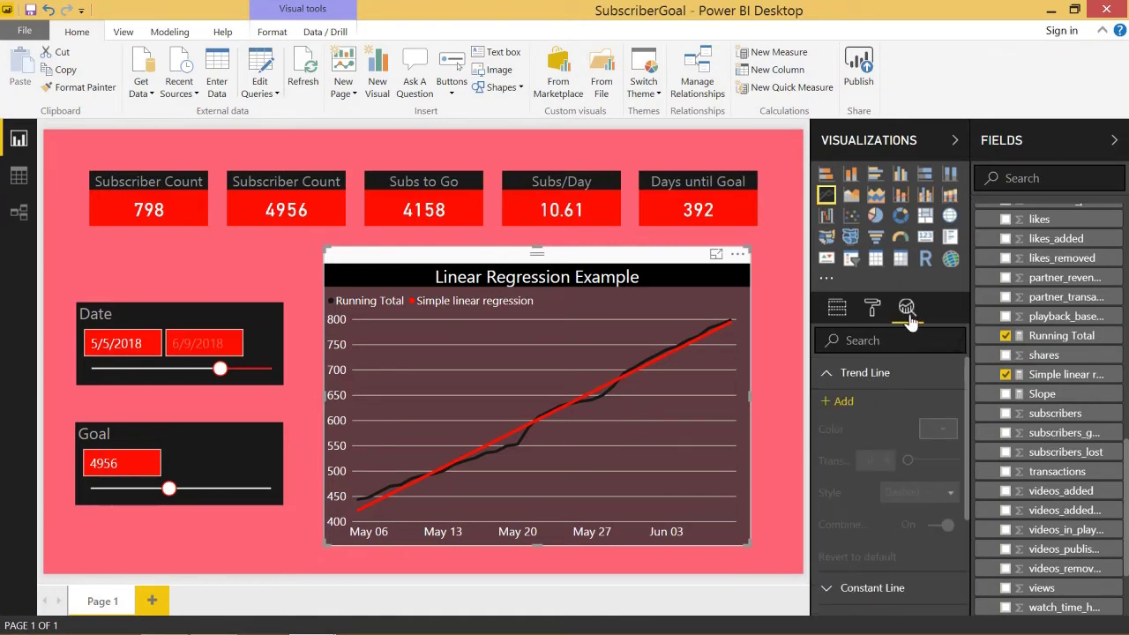
pyautogui.click(845, 403)
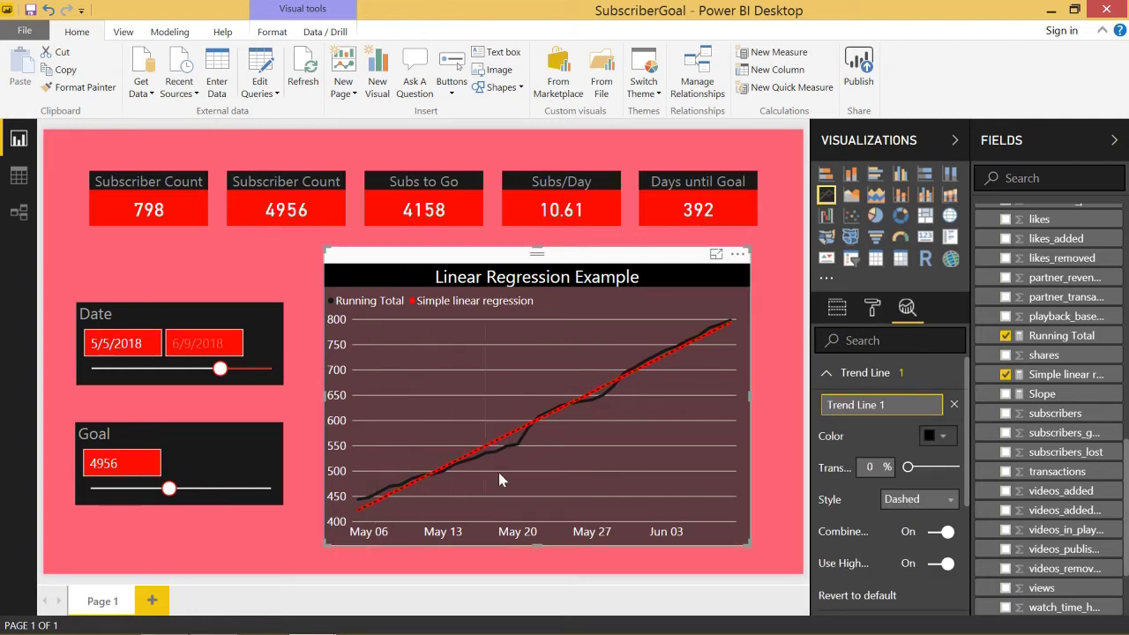
# Move the Date slicer's start back to 3/25/2018
pyautogui.moveTo(726, 337)
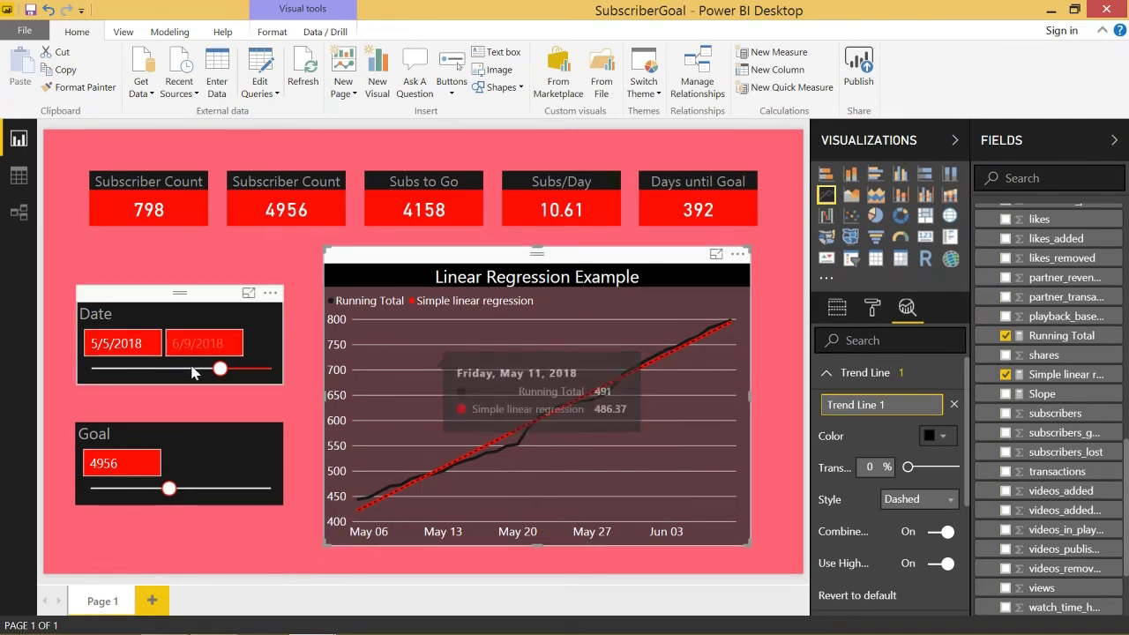
pyautogui.moveTo(219, 369); pyautogui.dragTo(162, 371)
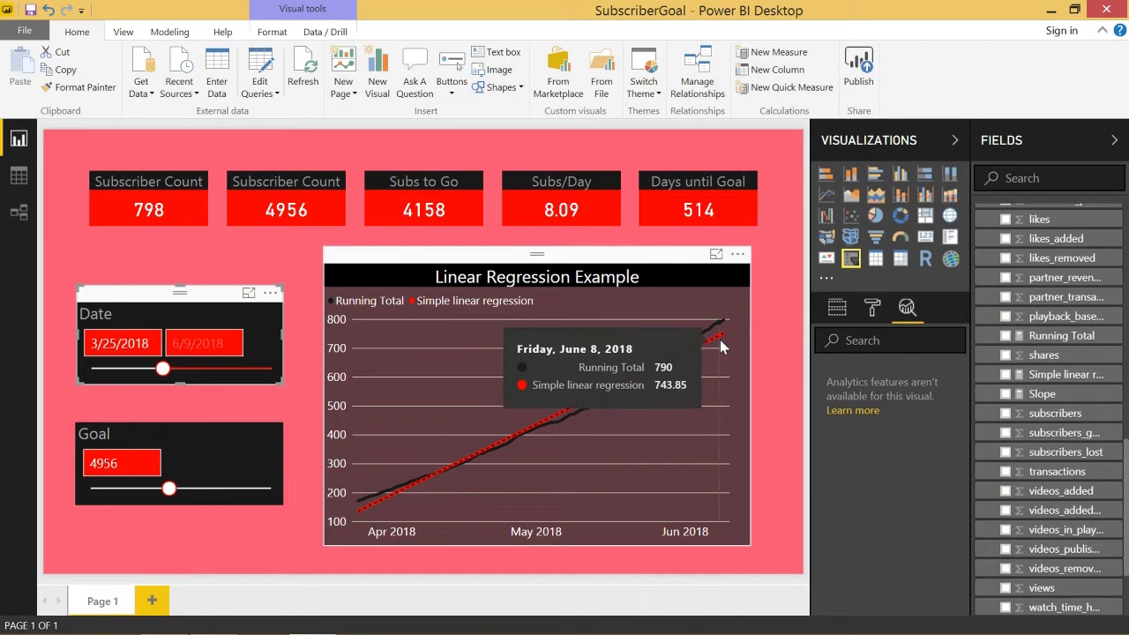
# Delete Trend Line 1 from the Linear Regression Example chart and collapse the trend line settings
pyautogui.click(650, 331)
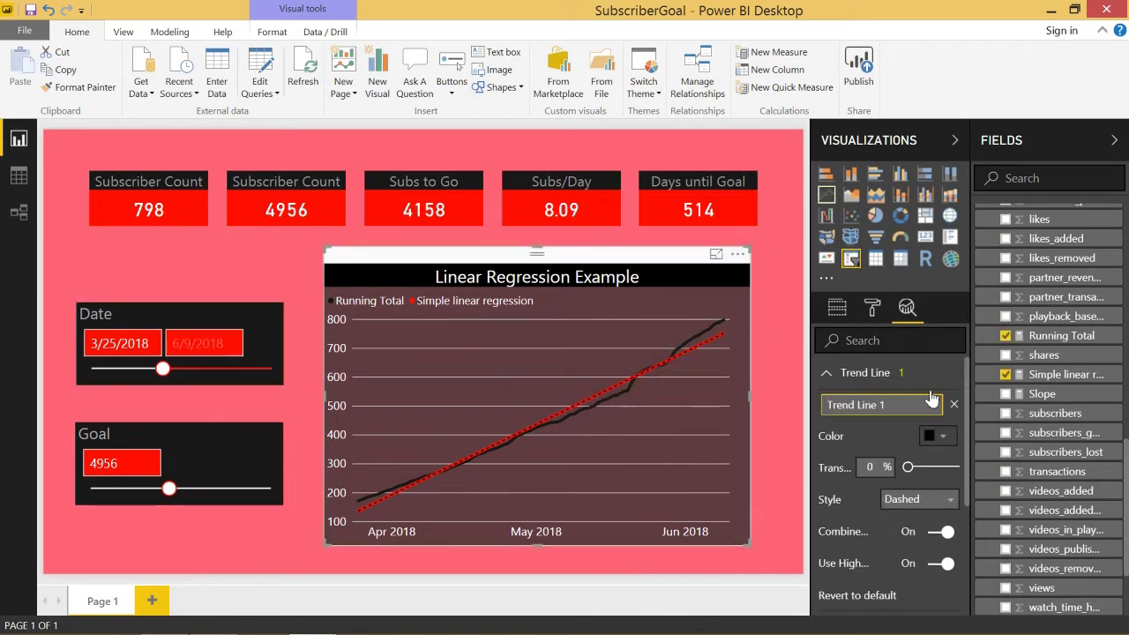
pyautogui.click(932, 399)
pyautogui.click(832, 378)
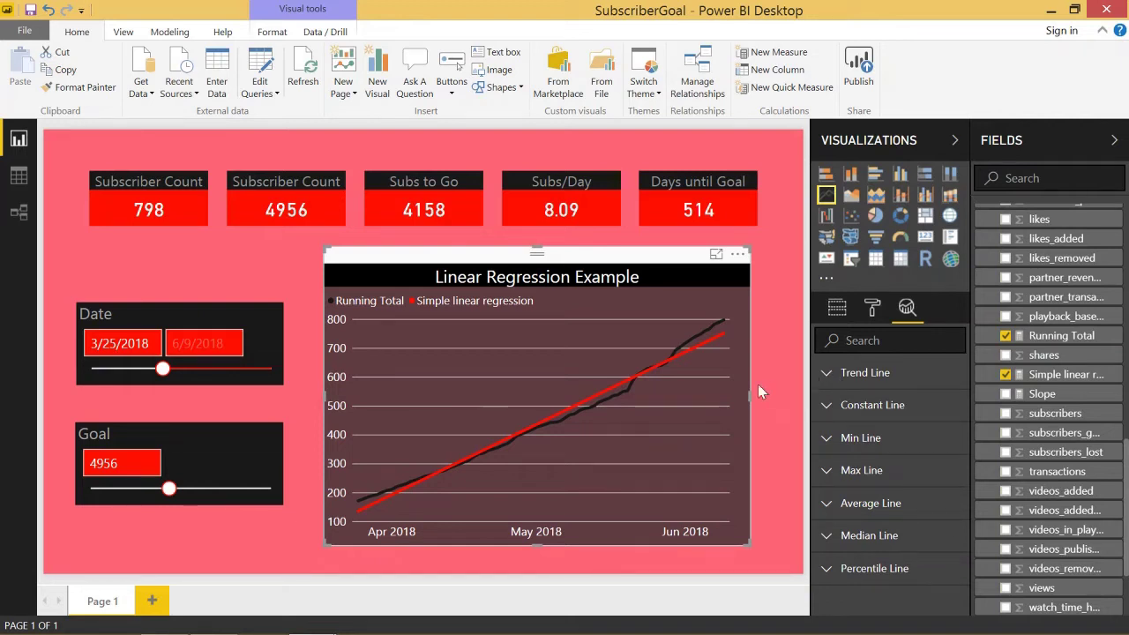
# Switch to the Untitled Power BI Desktop report, review the rows of its subs table, and return to the blank report page
pyautogui.moveTo(311, 618)
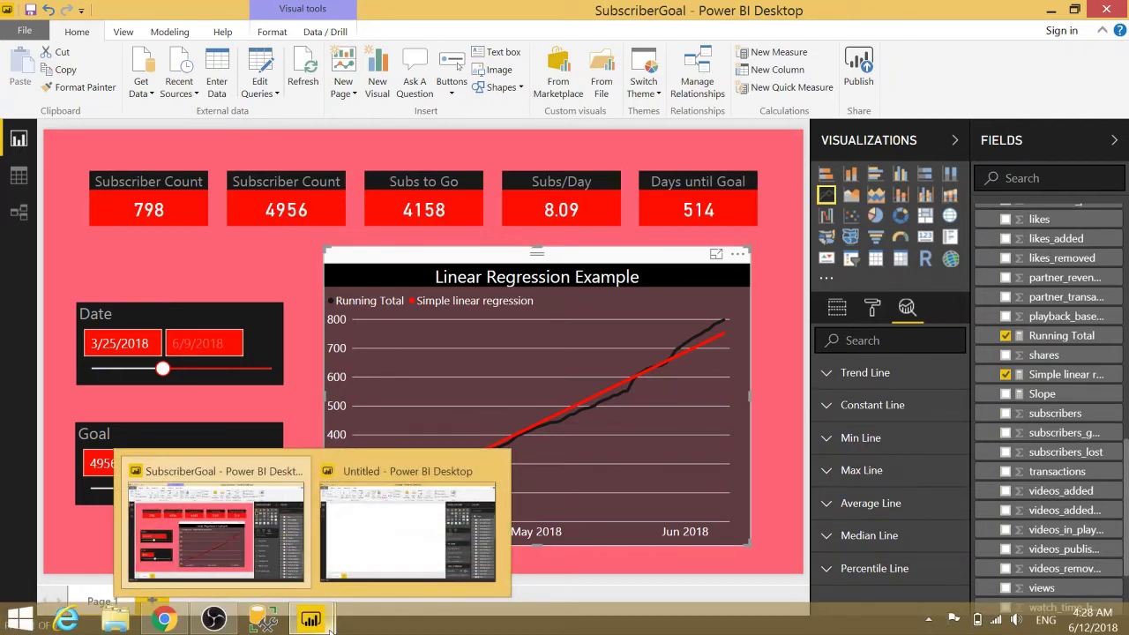
pyautogui.click(368, 578)
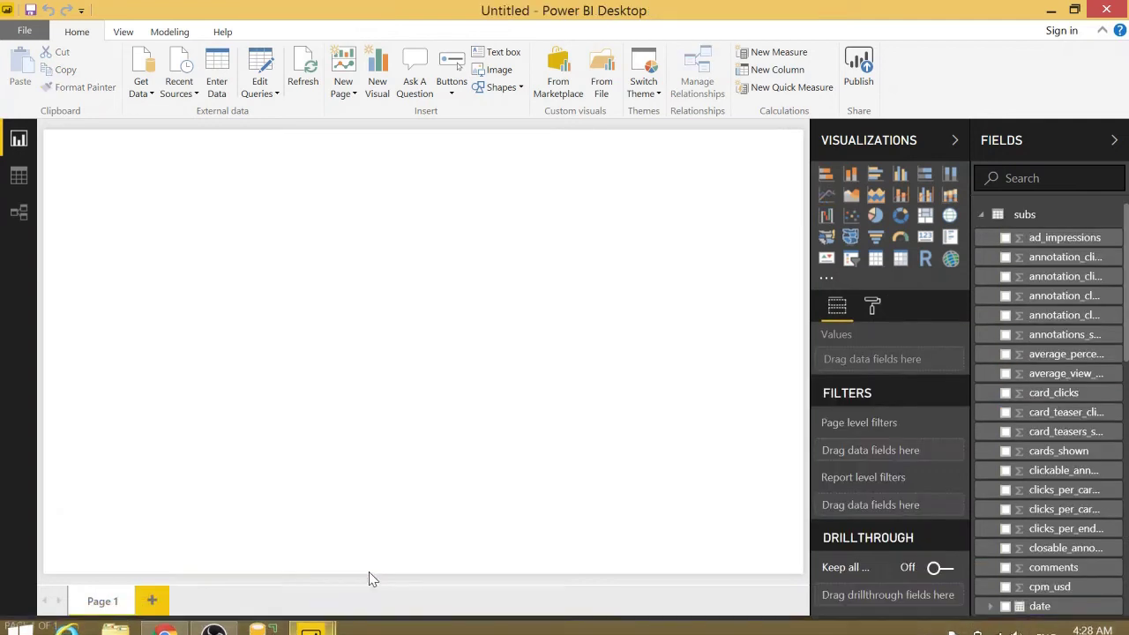
pyautogui.click(18, 178)
pyautogui.scroll(-7, 201, 303)
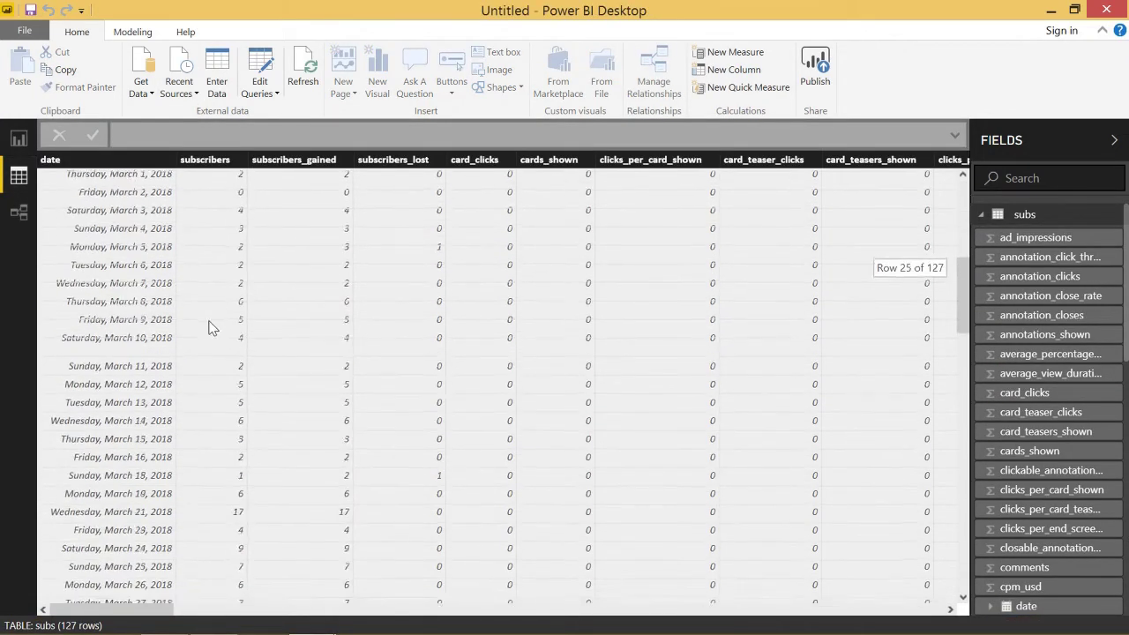
pyautogui.scroll(7, 212, 328)
pyautogui.click(18, 139)
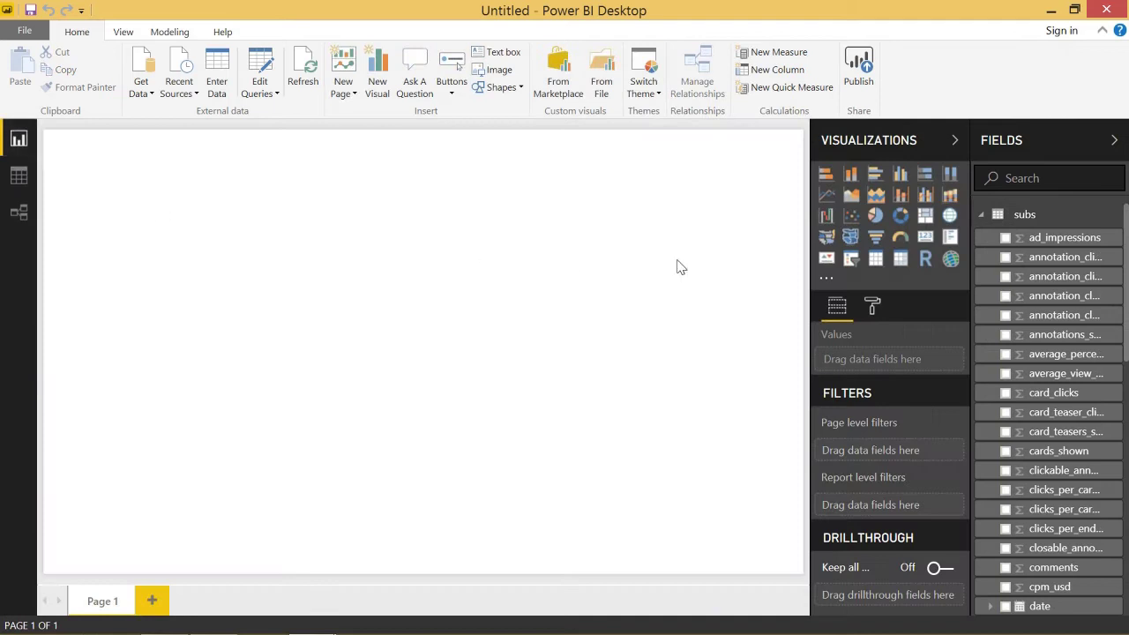
# Create a small card visual showing the subscribers field near the page's upper-left corner
pyautogui.click(826, 259)
pyautogui.moveTo(174, 276); pyautogui.dragTo(247, 277)
pyautogui.moveTo(297, 325); pyautogui.dragTo(280, 262)
pyautogui.scroll(-10, 1066, 411)
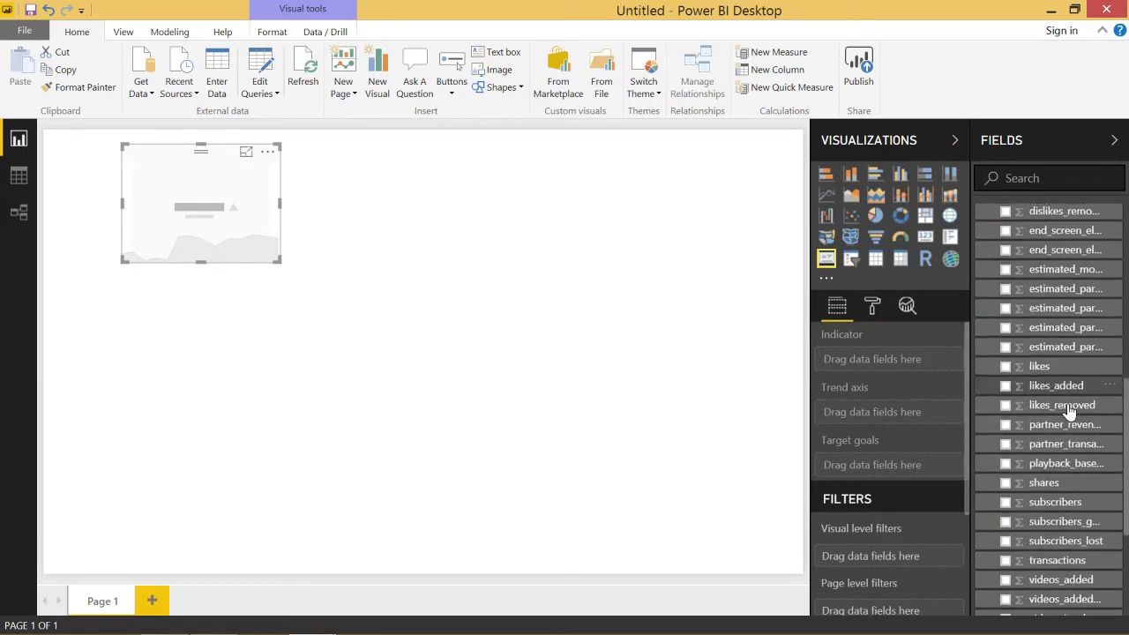
pyautogui.moveTo(1069, 425); pyautogui.dragTo(141, 208)
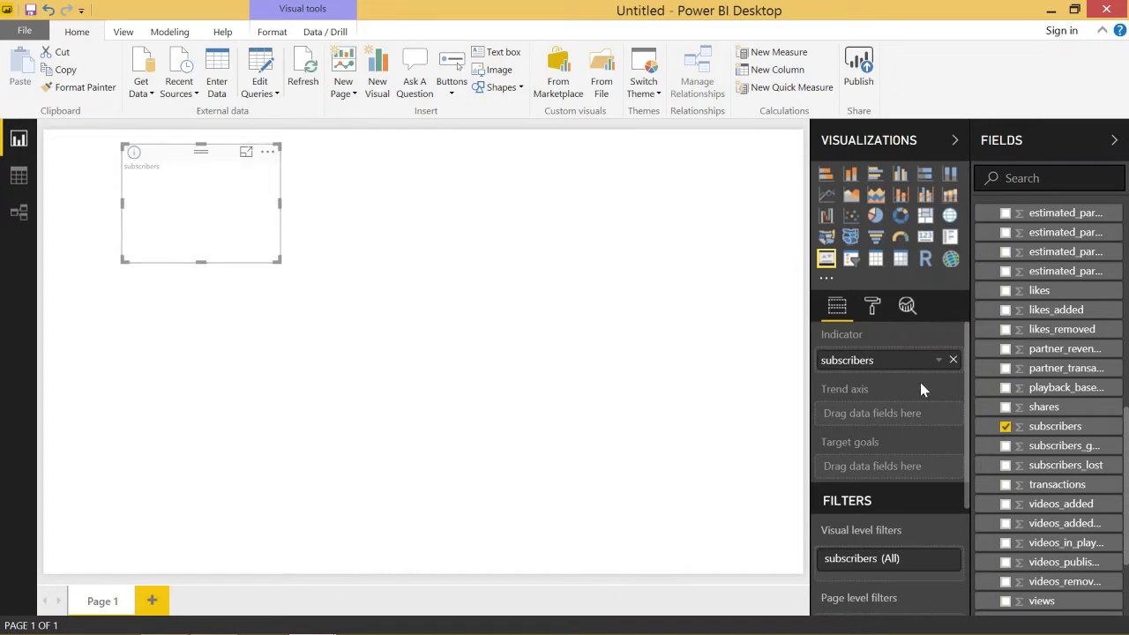
pyautogui.click(925, 237)
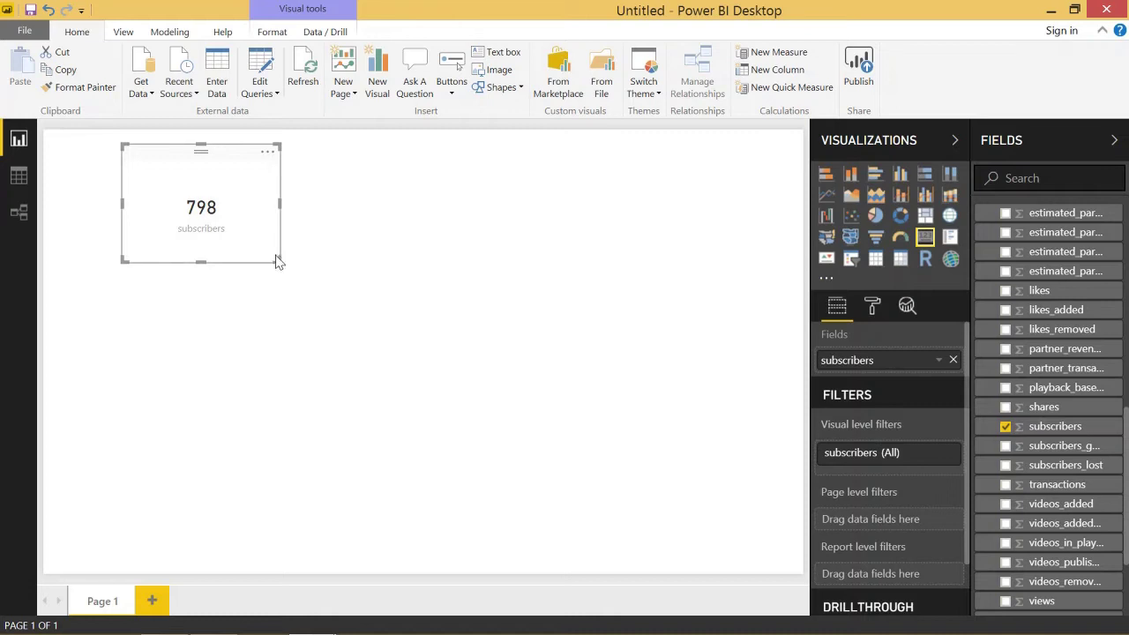
pyautogui.moveTo(279, 260); pyautogui.dragTo(257, 234)
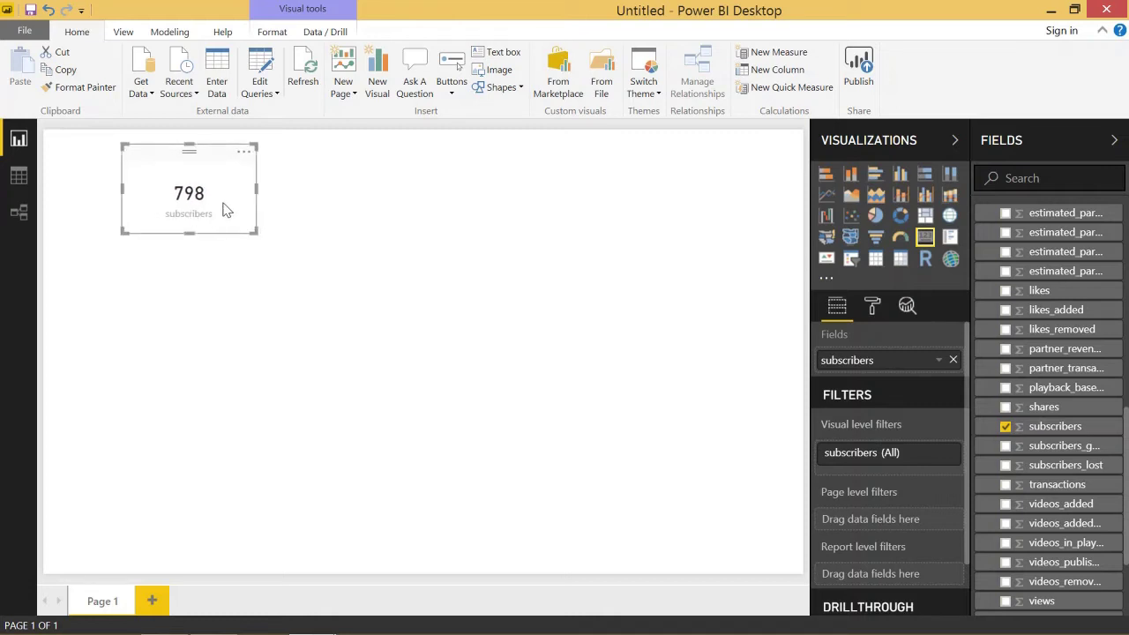
# Add a line chart beside the subscribers card and enlarge it across the middle of the page
pyautogui.click(580, 287)
pyautogui.click(825, 194)
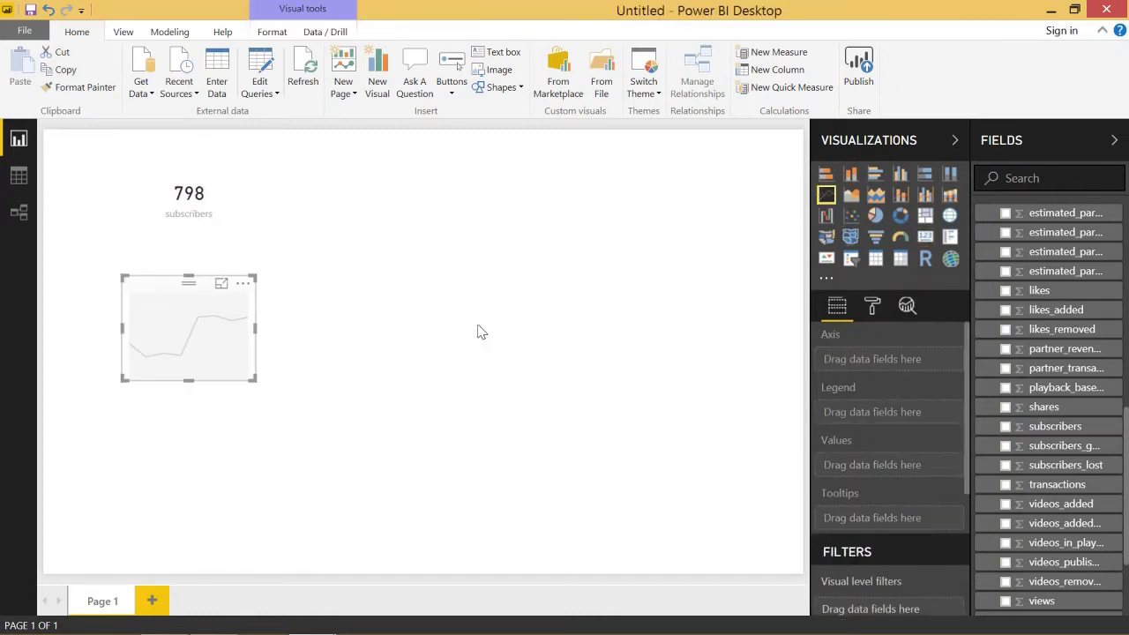
pyautogui.moveTo(221, 333); pyautogui.dragTo(426, 274)
pyautogui.moveTo(459, 329); pyautogui.dragTo(708, 459)
# Plot subscribers as the line chart's values against date on the axis, using the plain date instead of the Date Hierarchy
pyautogui.moveTo(1068, 433); pyautogui.dragTo(918, 361)
pyautogui.scroll(5, 1083, 402)
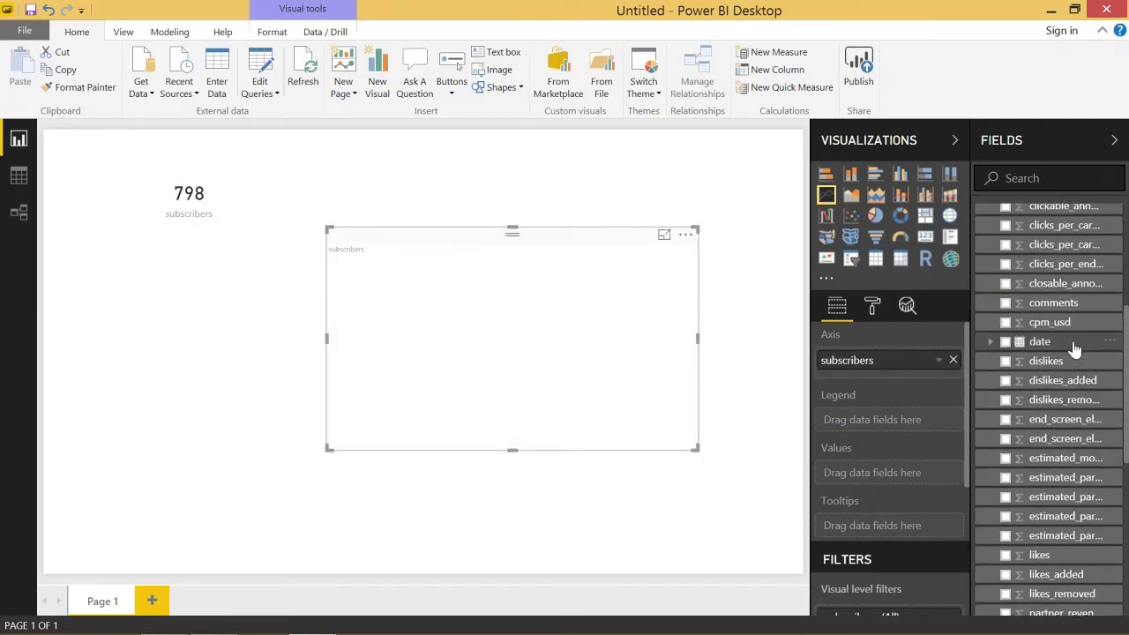
pyautogui.moveTo(1039, 342); pyautogui.dragTo(918, 369)
pyautogui.moveTo(897, 448); pyautogui.dragTo(878, 556)
pyautogui.click(941, 360)
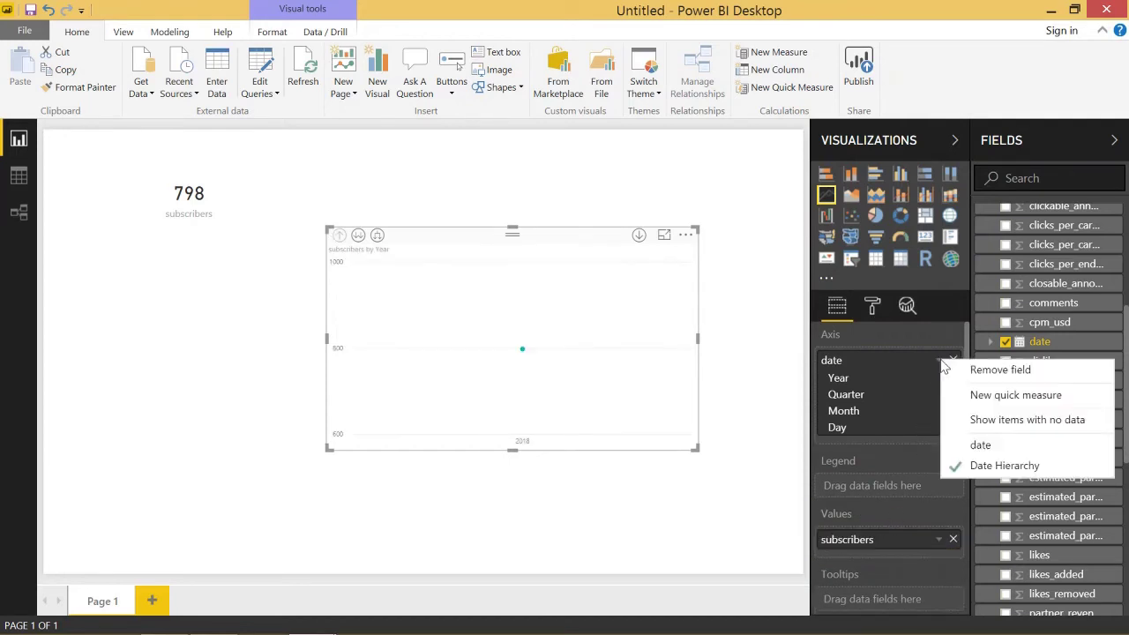
pyautogui.click(979, 443)
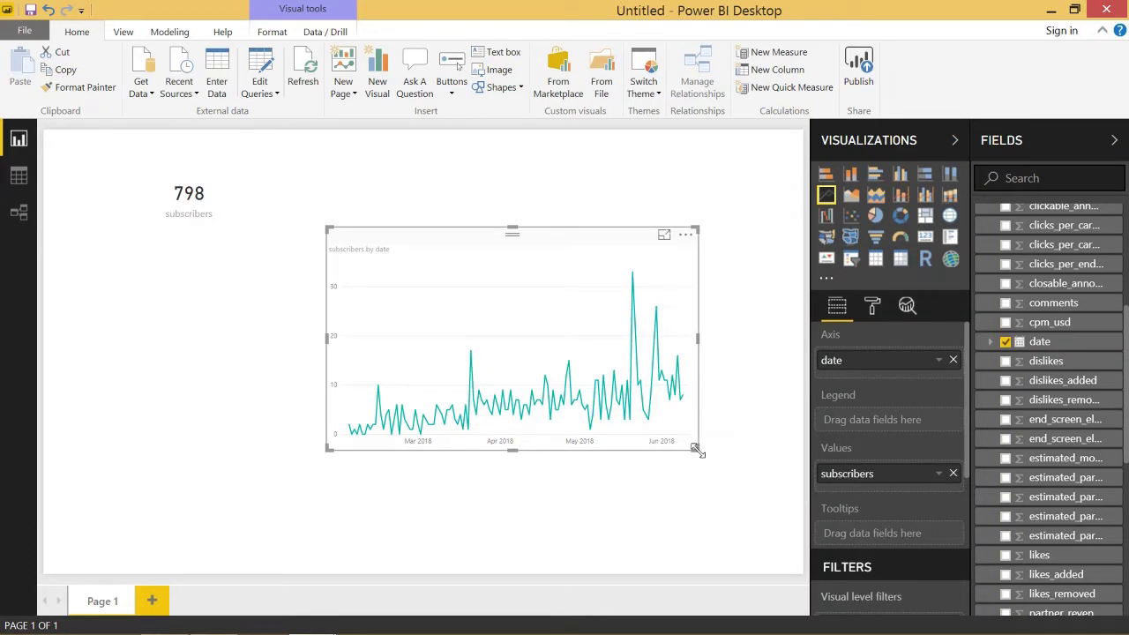
pyautogui.moveTo(582, 395)
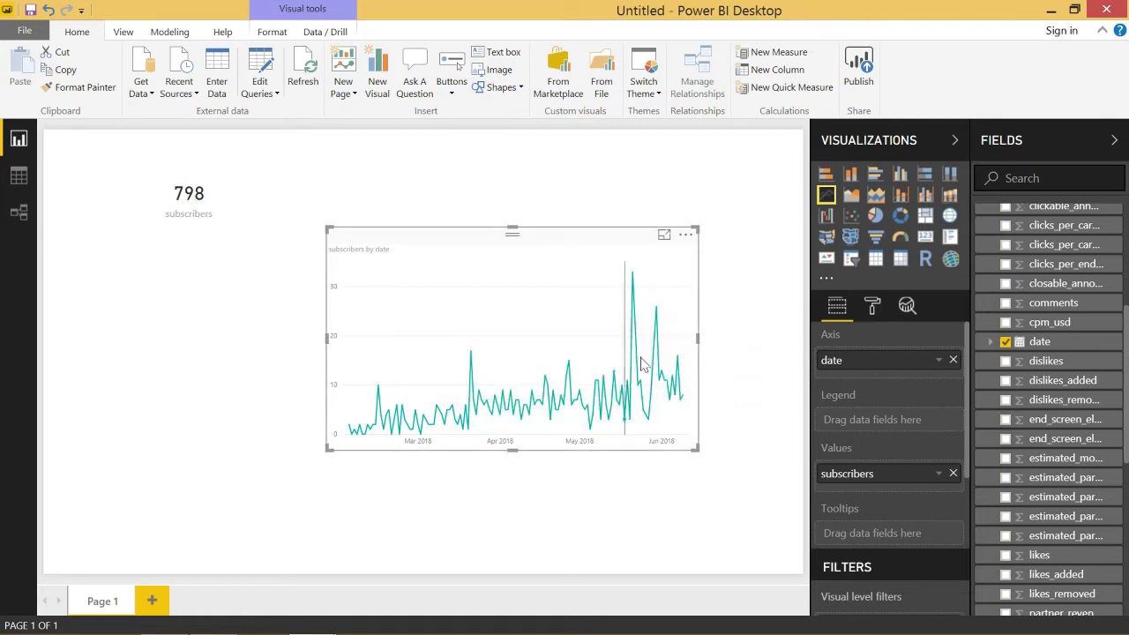
pyautogui.moveTo(530, 397)
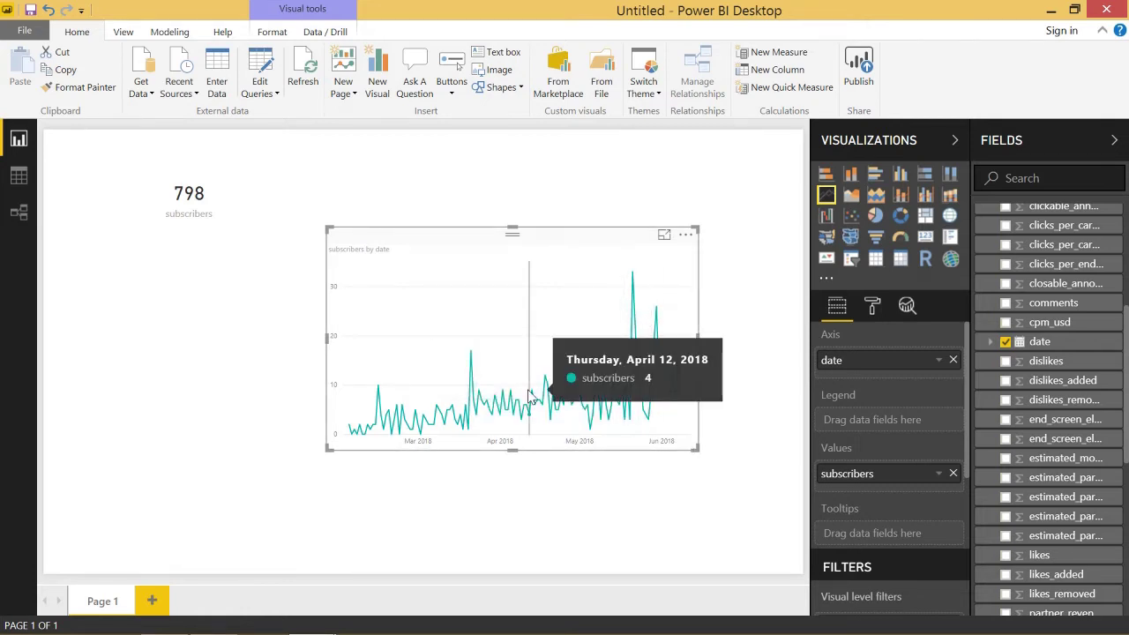
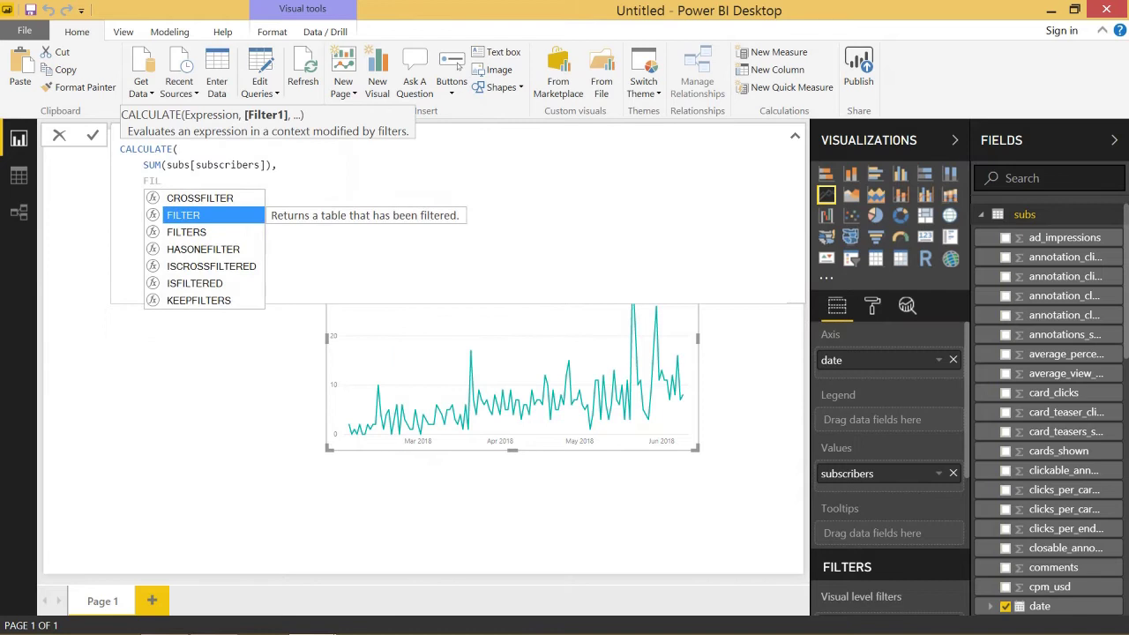
# Extend the Running Total formula with a FILTER over ALL(subs) where subs[date] <= MAX(subs[date])
pyautogui.press('Tab')
pyautogui.hotkey('shift', 'Return')
pyautogui.write('All')
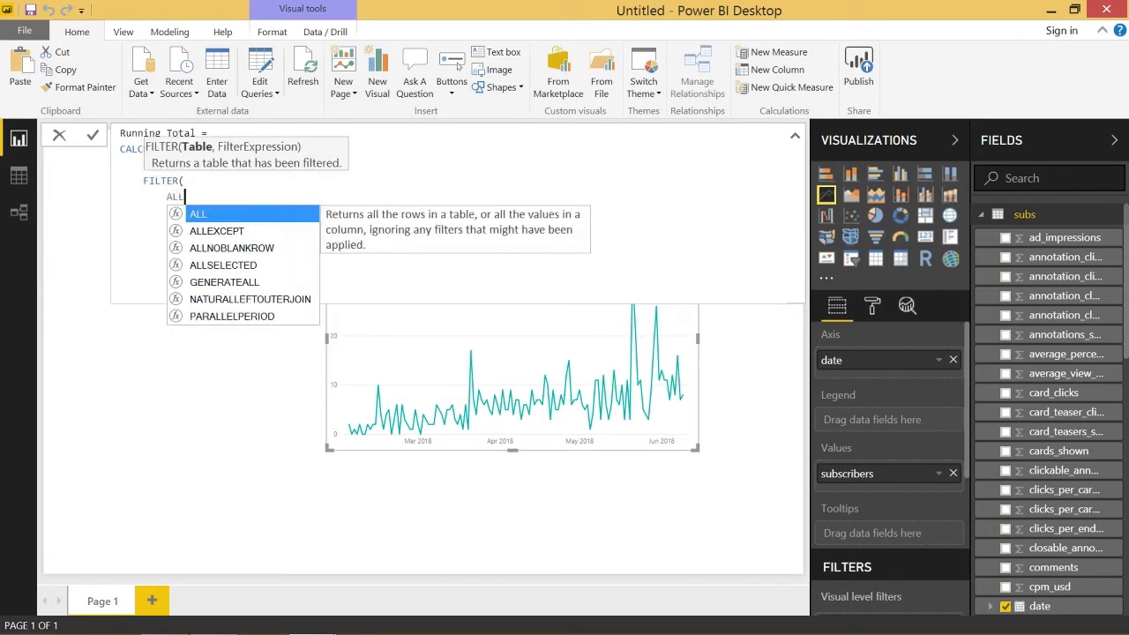
pyautogui.write('(subs),')
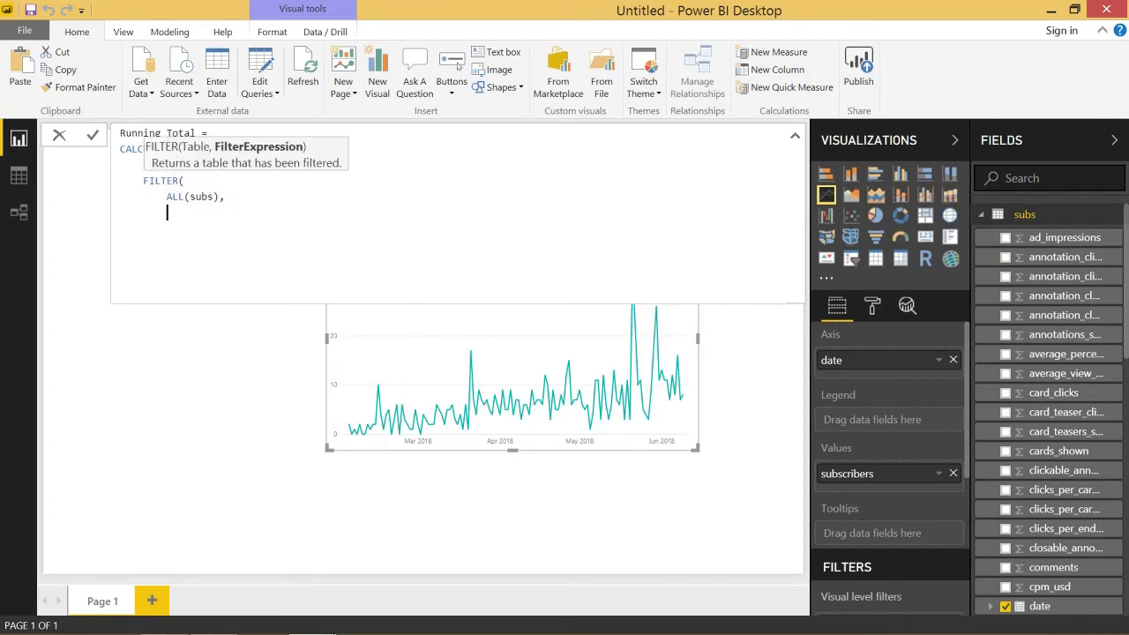
pyautogui.write('subs')
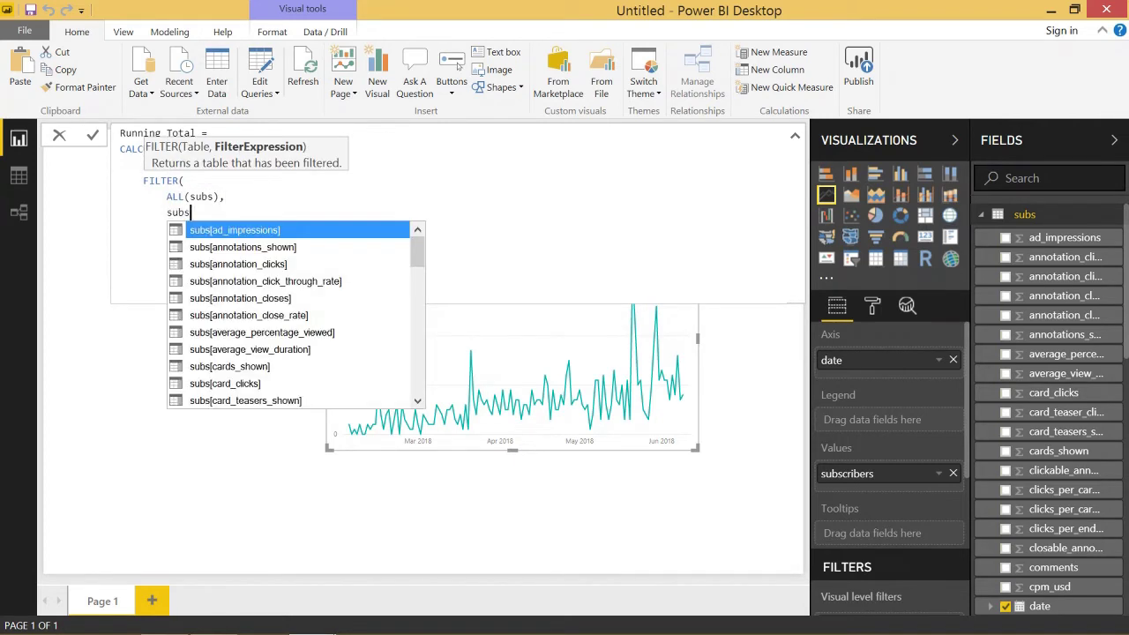
pyautogui.write('[date]')
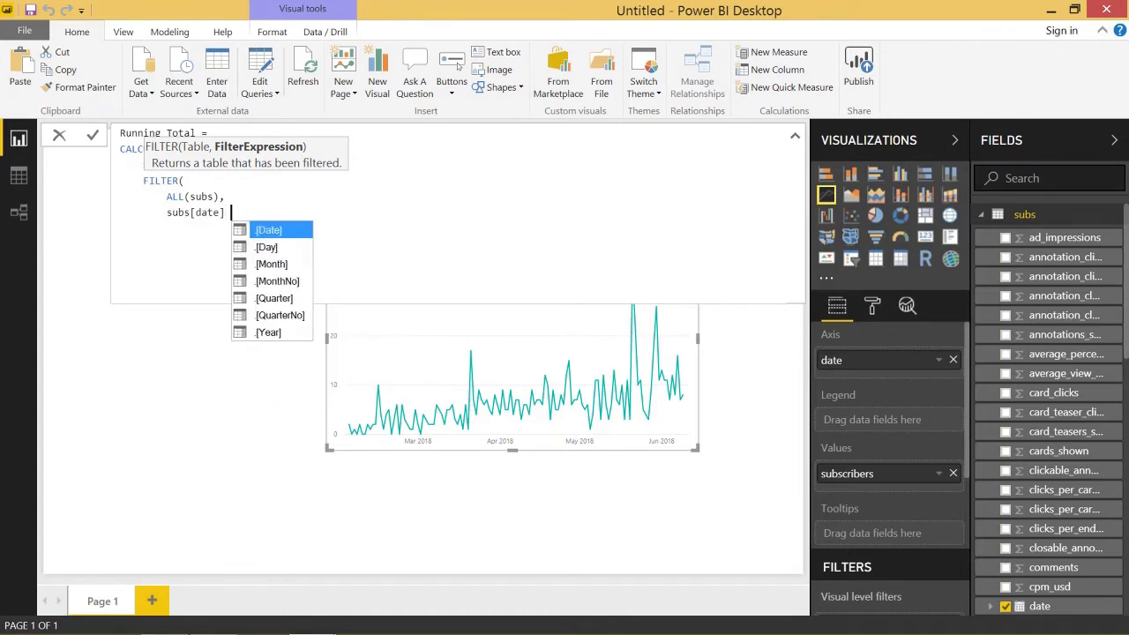
pyautogui.write(' <= MAX')
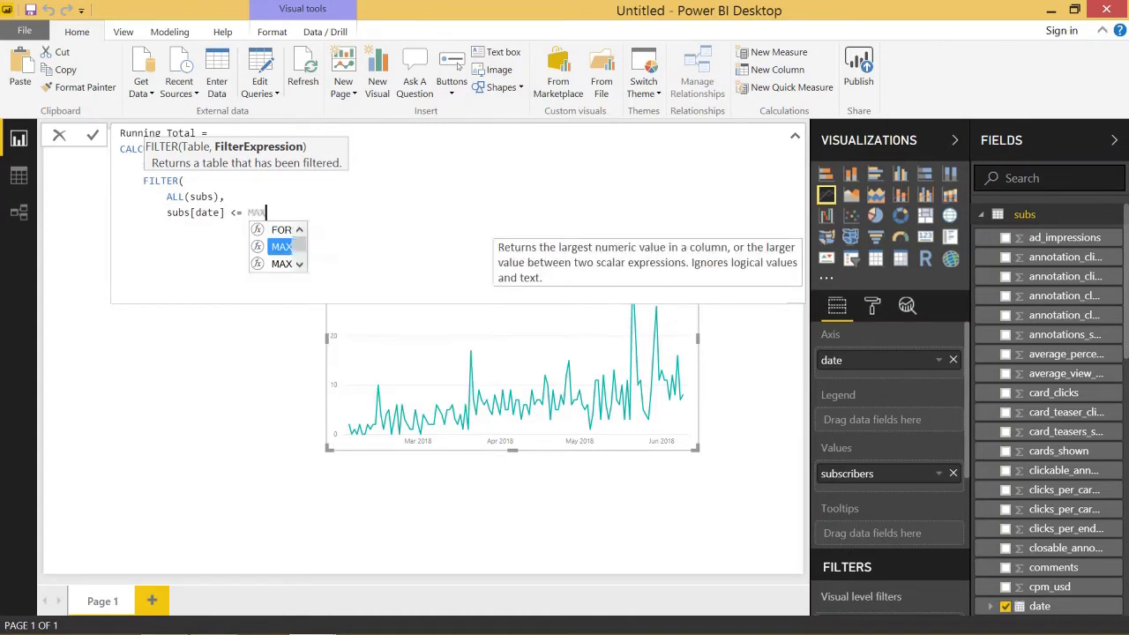
pyautogui.write('(su')
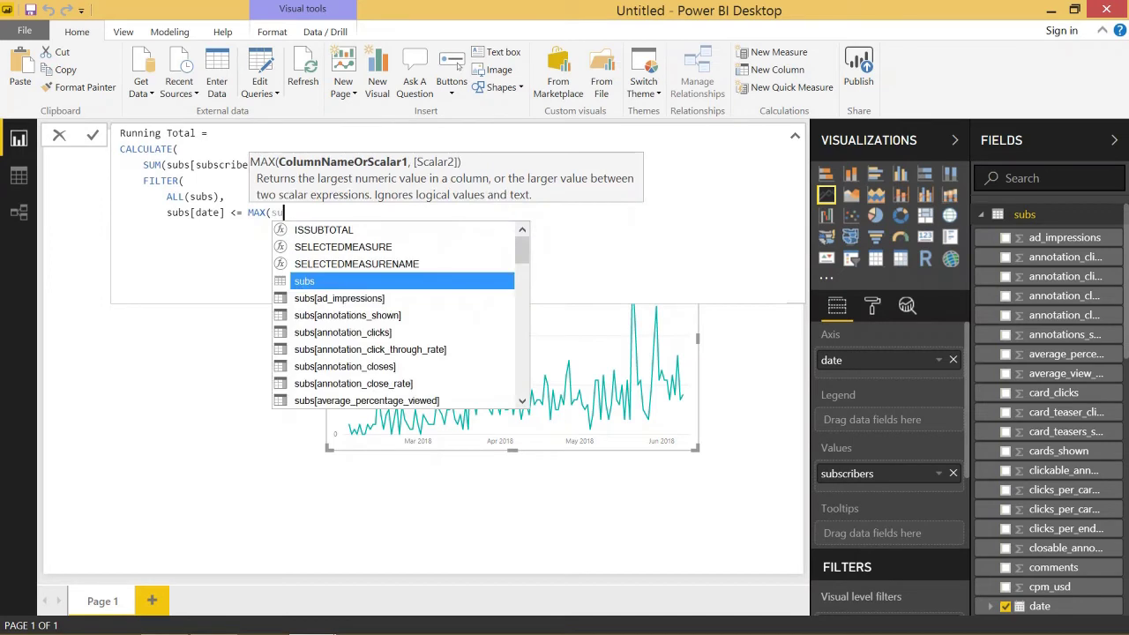
pyautogui.write('bs[date]')
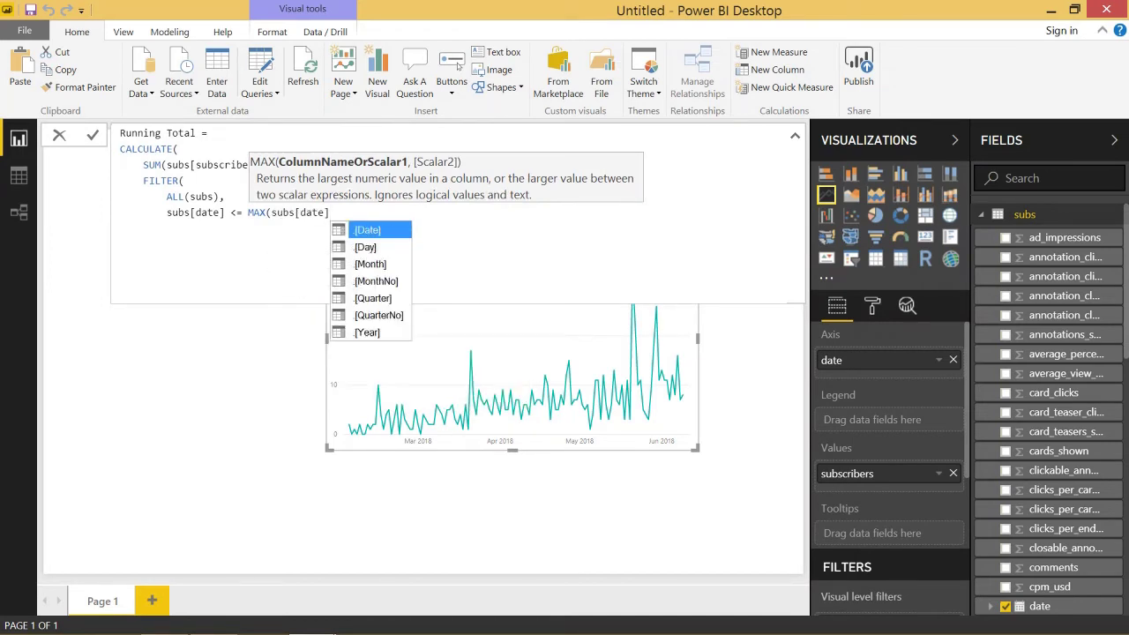
# Close the MAX, FILTER and CALCULATE parentheses in the Running Total formula and commit the measure
pyautogui.hotkey('shift', 'Return')
pyautogui.write(') ')
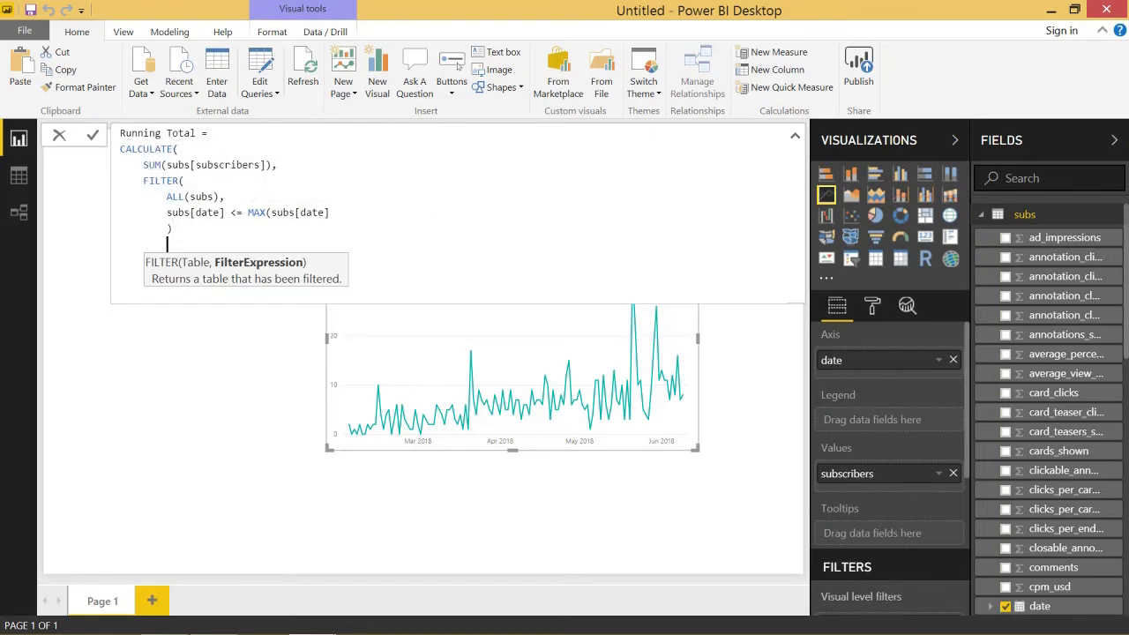
pyautogui.write('    )')
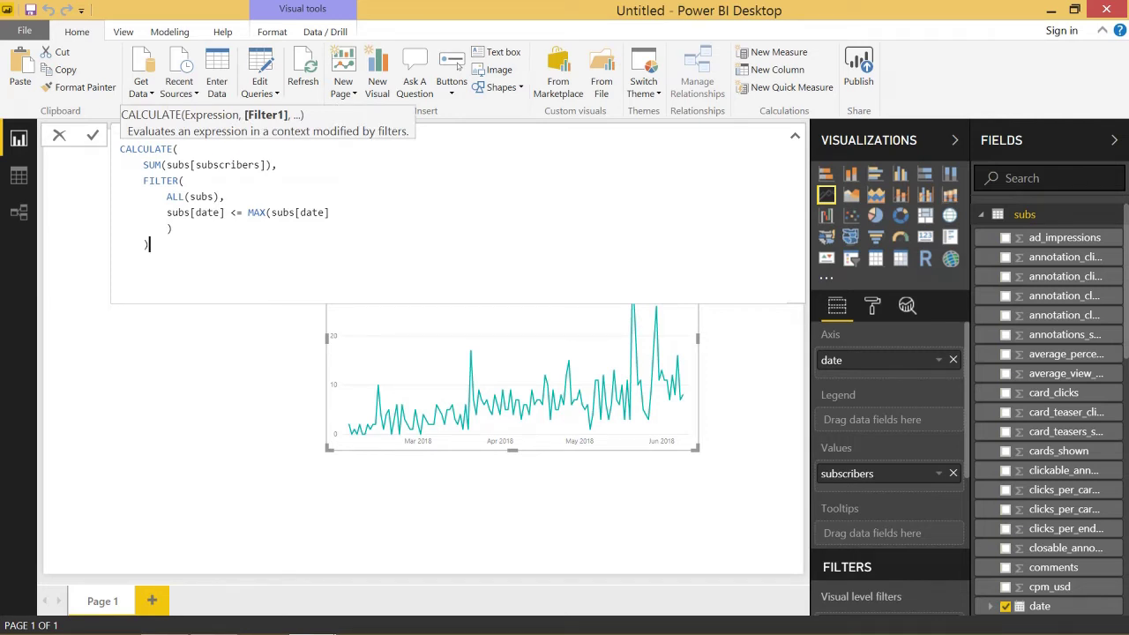
pyautogui.press('Up')
pyautogui.press('Delete')
pyautogui.press('Delete')
pyautogui.press('Delete')
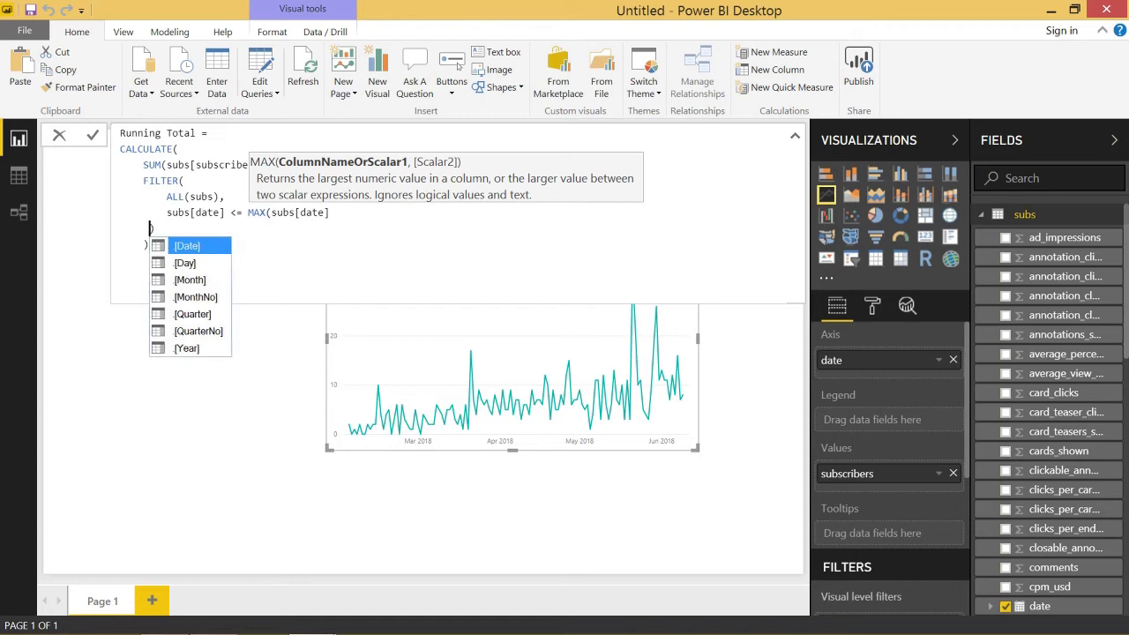
pyautogui.press('Escape')
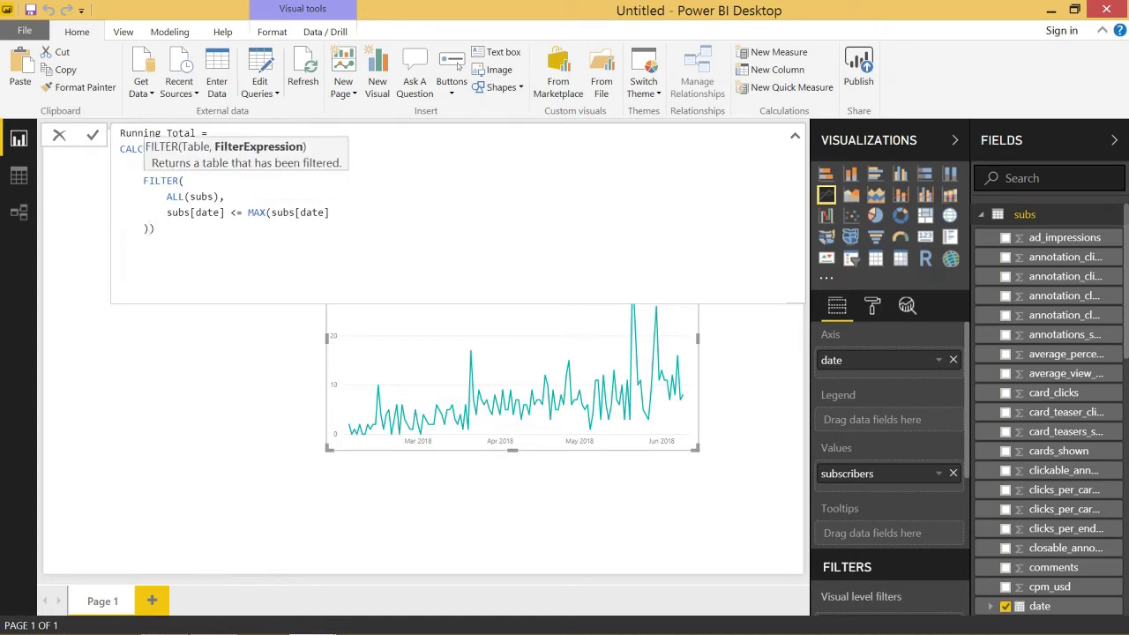
pyautogui.press('Return')
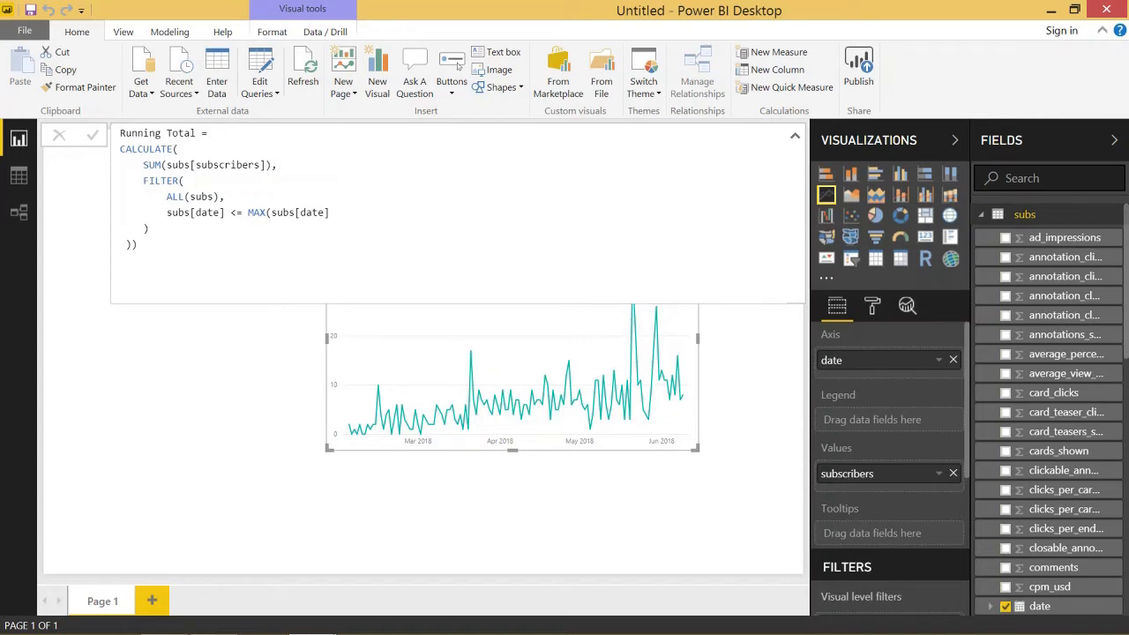
pyautogui.click(138, 244)
pyautogui.click(714, 497)
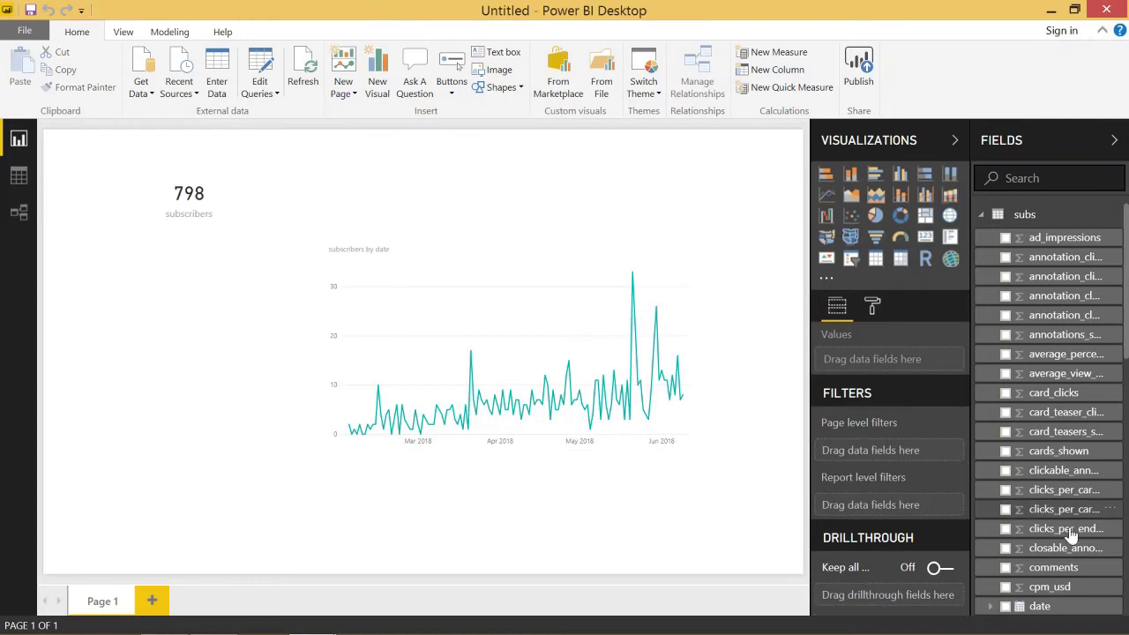
# Replace subscribers with the Running Total measure in the line chart's values and enlarge the chart slightly
pyautogui.scroll(-10, 1070, 535)
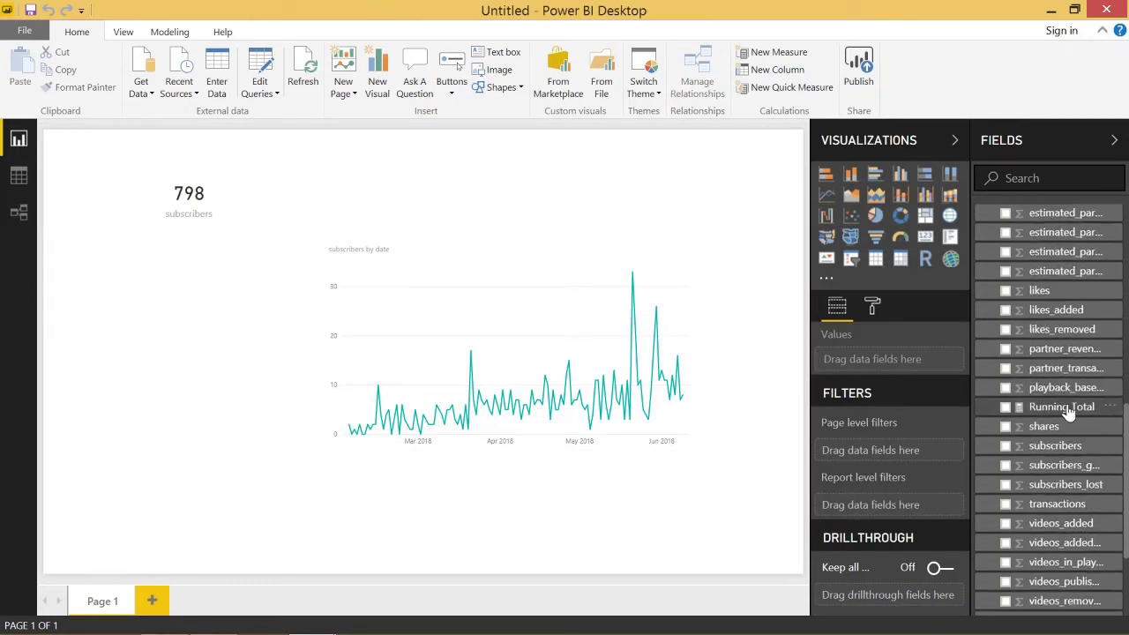
pyautogui.moveTo(1061, 408); pyautogui.dragTo(571, 328)
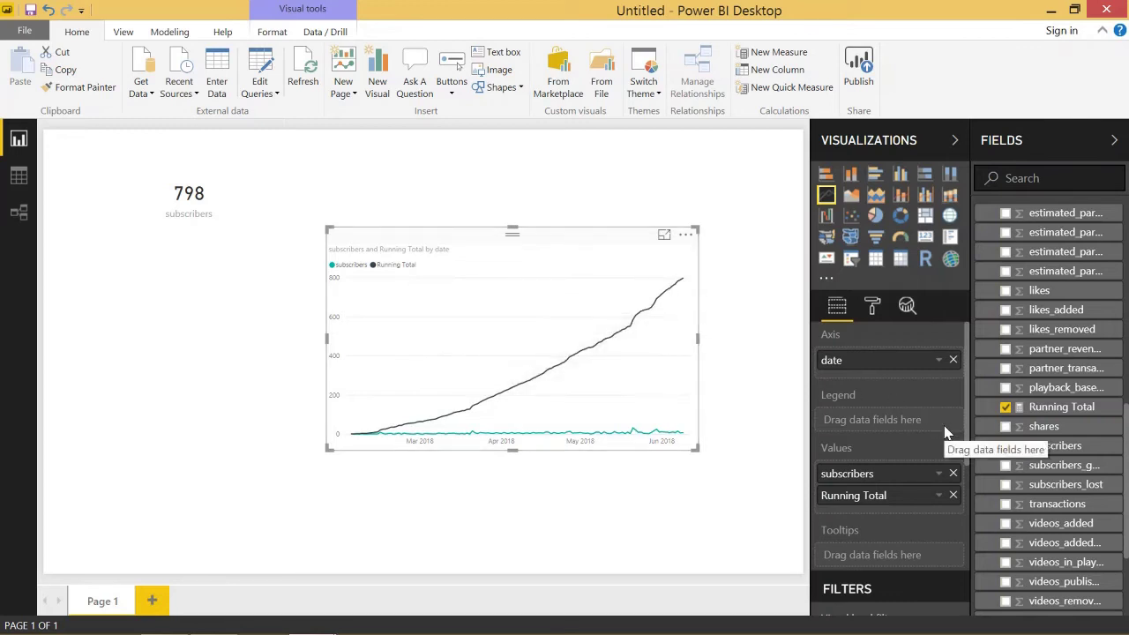
pyautogui.click(953, 474)
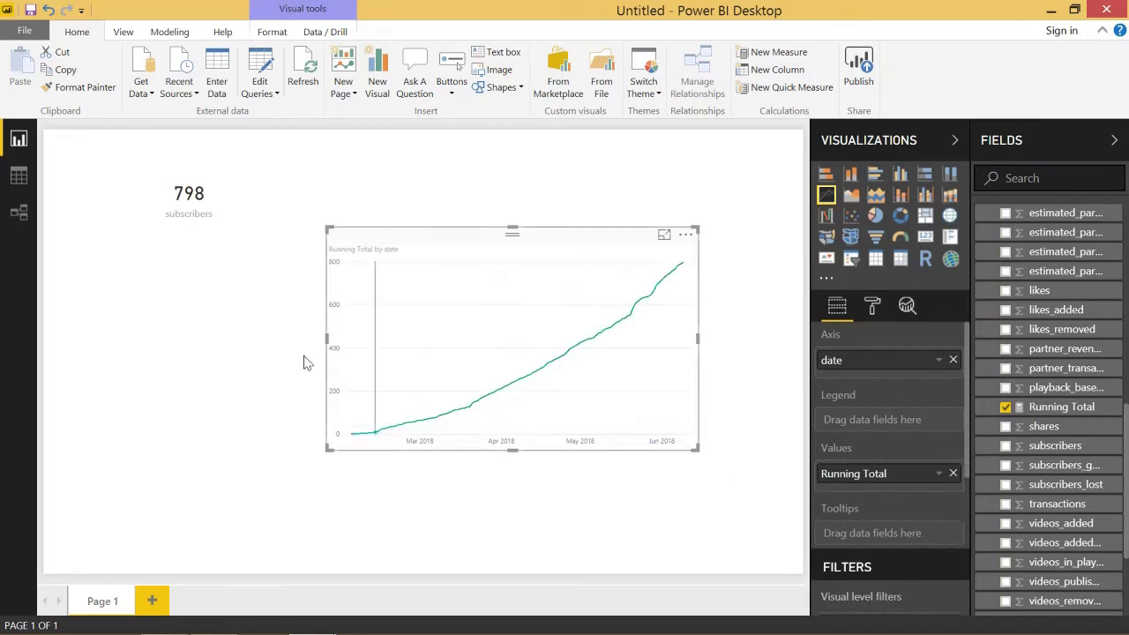
pyautogui.moveTo(698, 449); pyautogui.dragTo(715, 501)
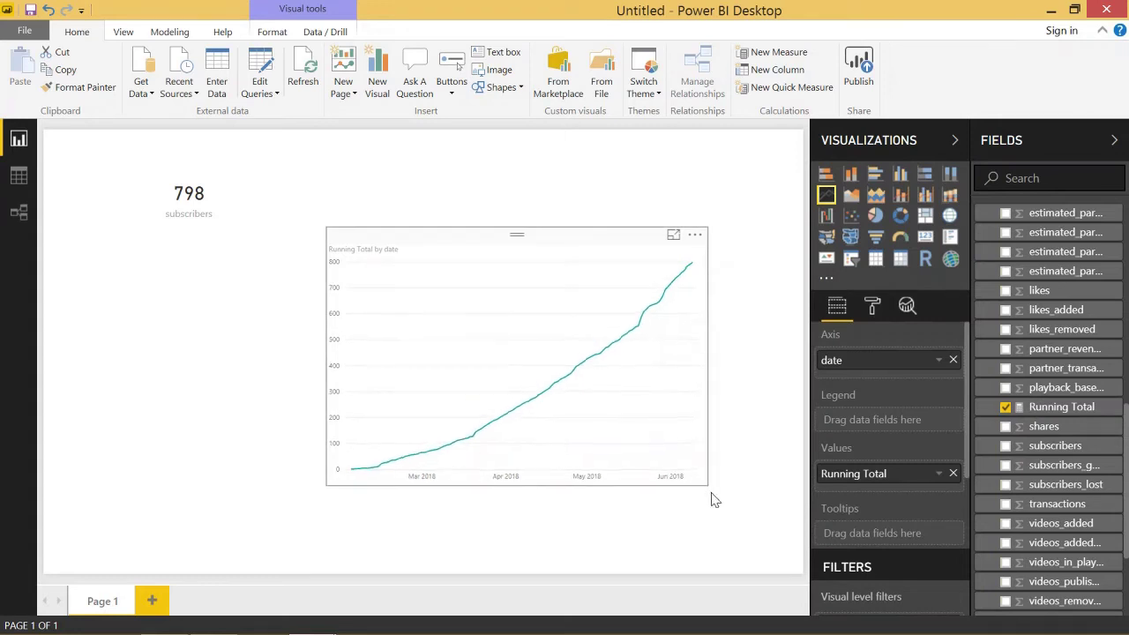
# Set the line chart's stroke width to 5 and move the chart up beside the subscribers card
pyautogui.click(871, 305)
pyautogui.scroll(-2, 888, 529)
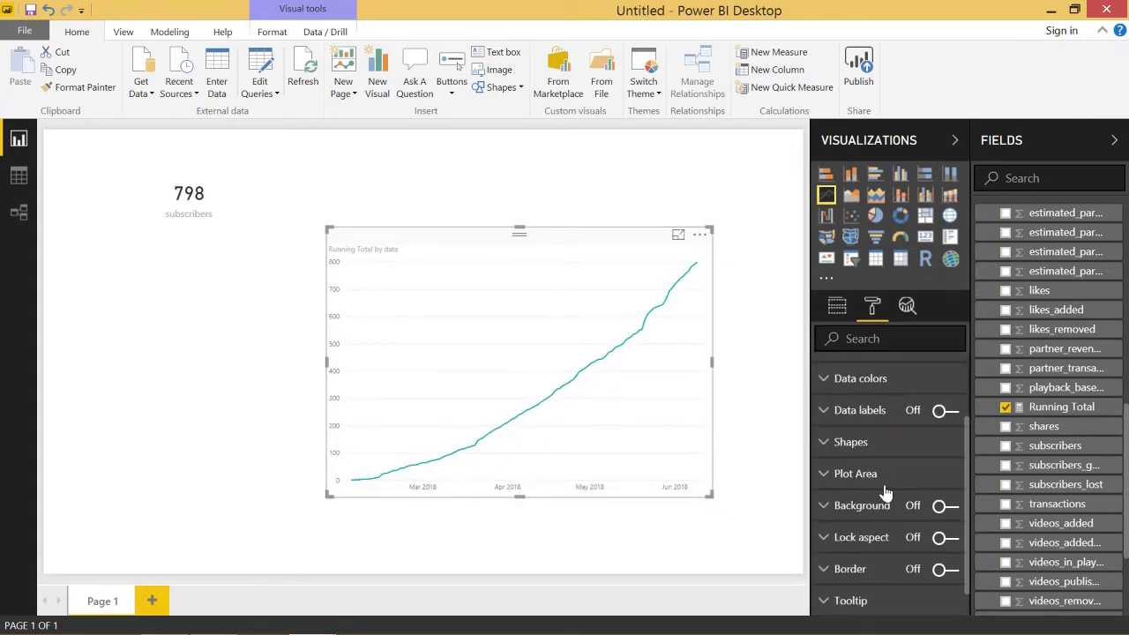
pyautogui.scroll(-1, 886, 492)
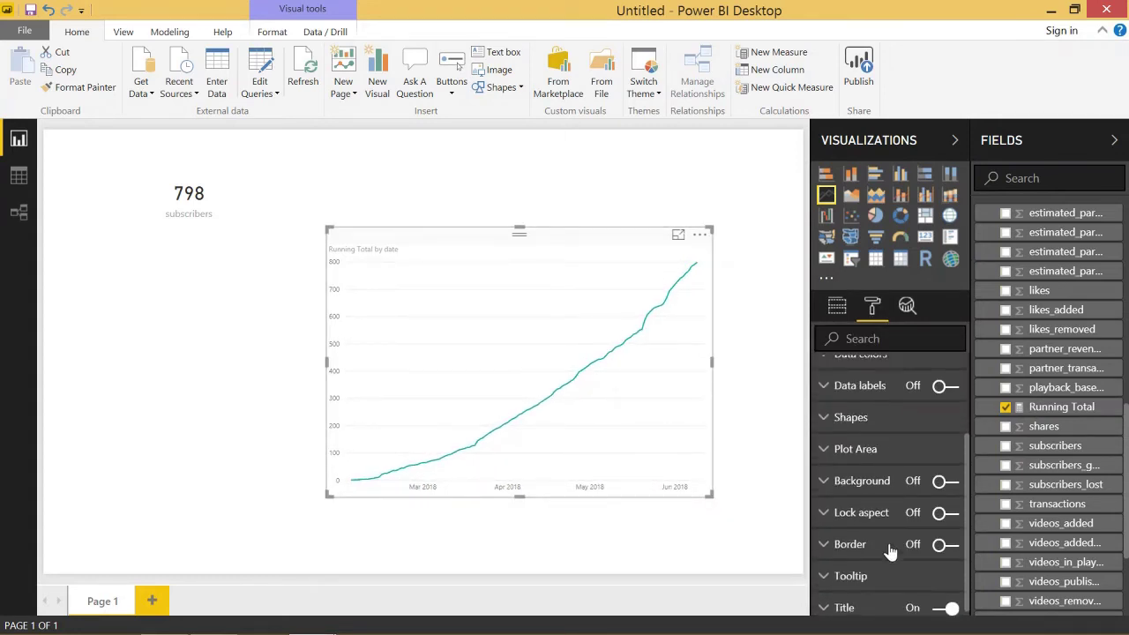
pyautogui.scroll(3, 897, 484)
pyautogui.click(882, 499)
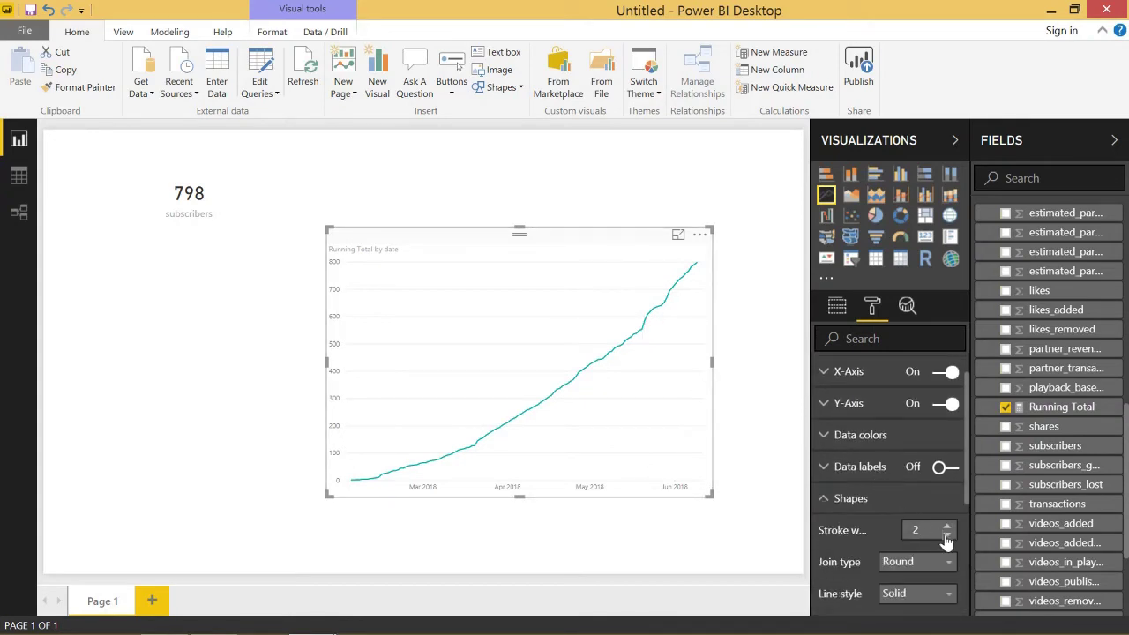
pyautogui.click(949, 527)
pyautogui.click(948, 527)
pyautogui.click(949, 526)
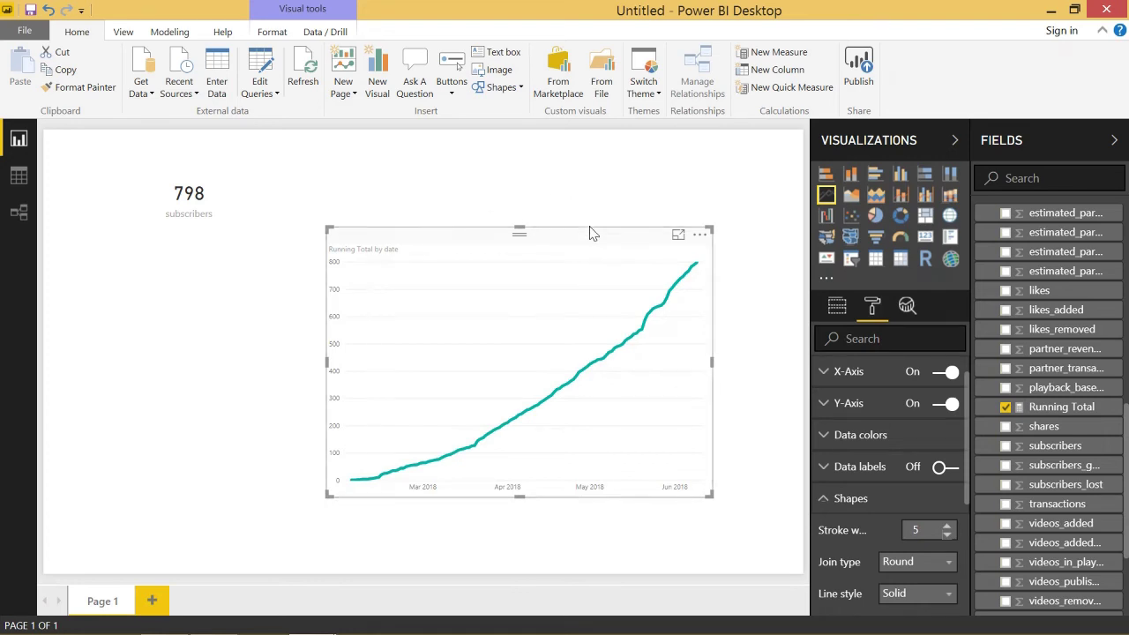
pyautogui.moveTo(591, 246); pyautogui.dragTo(576, 195)
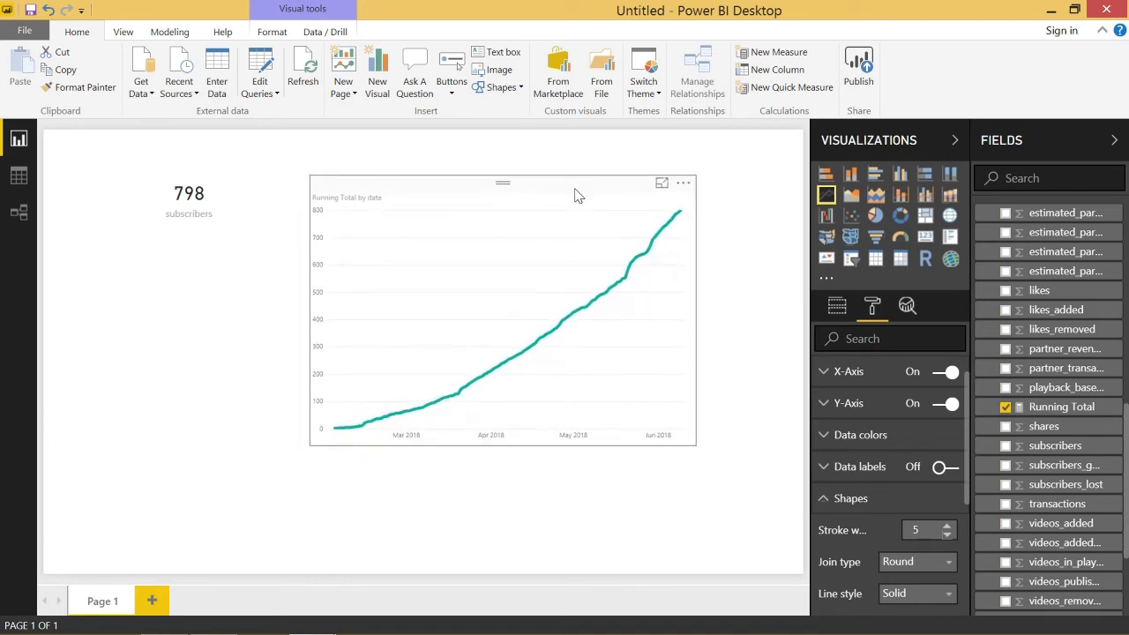
pyautogui.click(570, 486)
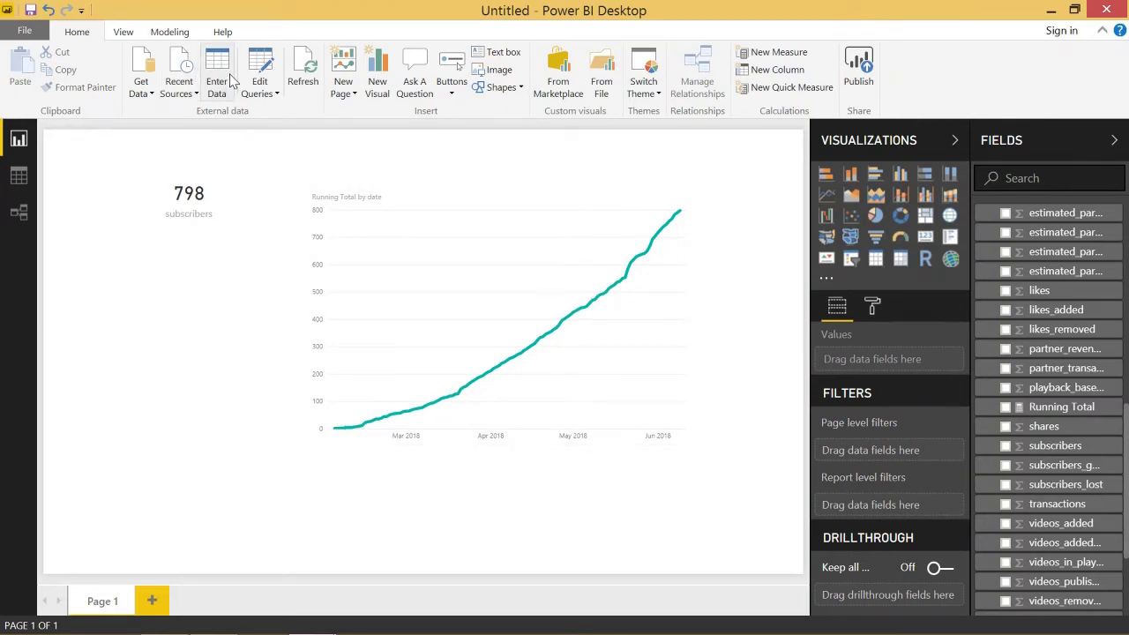
# Create a whole-number What-if parameter named Goal with minimum 1000, maximum 10000, increment 1, default 1000 and a slicer on the page
pyautogui.click(160, 33)
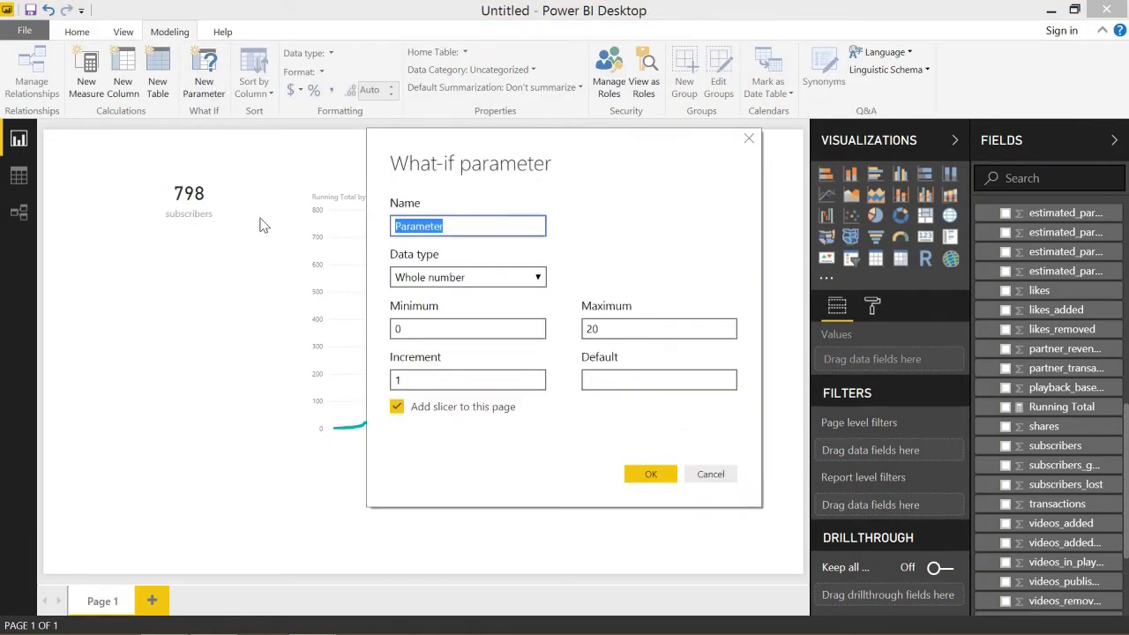
pyautogui.write('Goal')
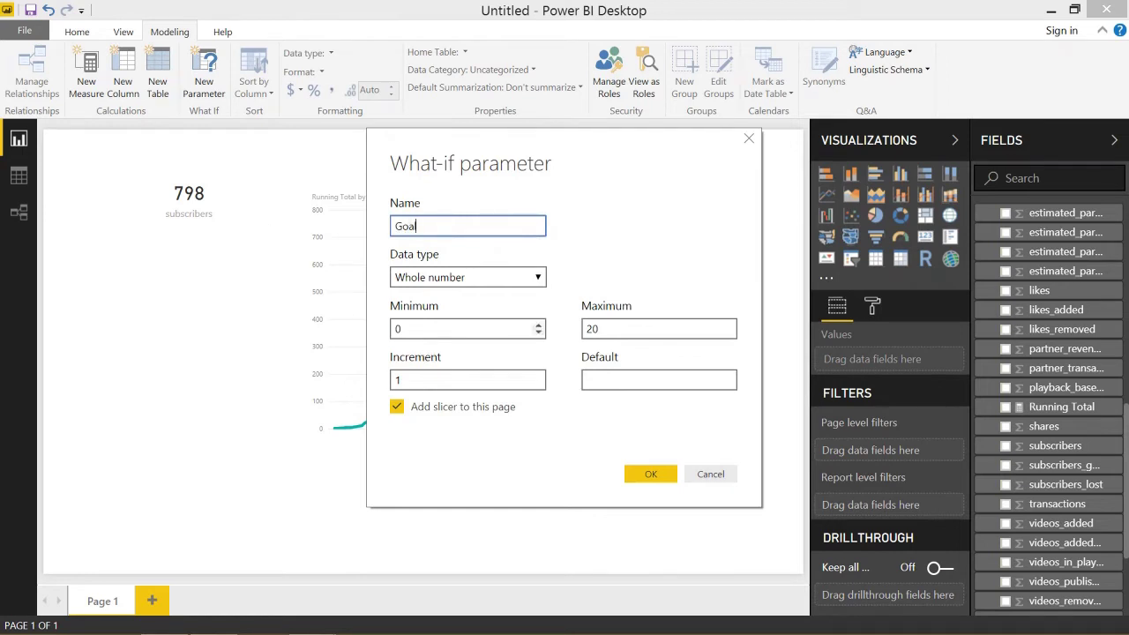
pyautogui.click(441, 329)
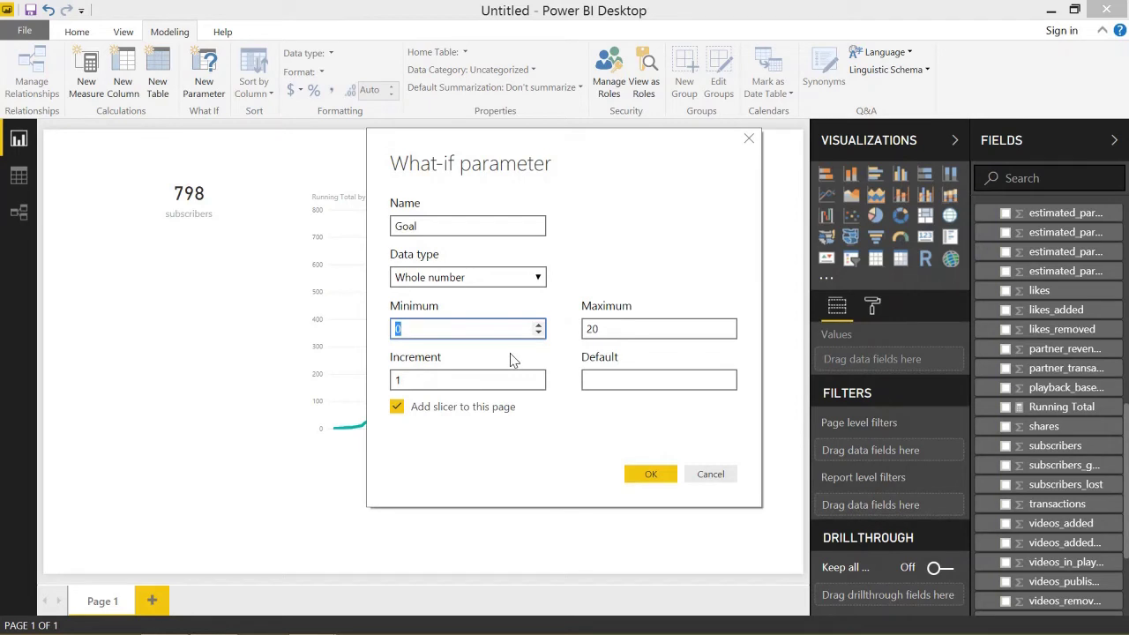
pyautogui.write('1000')
pyautogui.press('Tab')
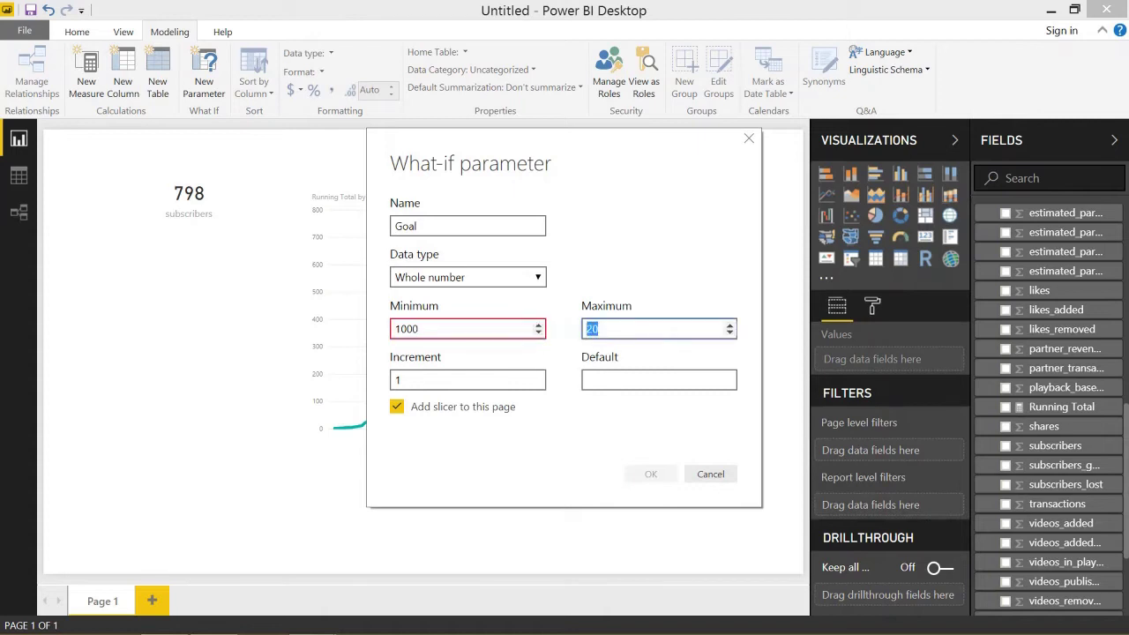
pyautogui.write('10000')
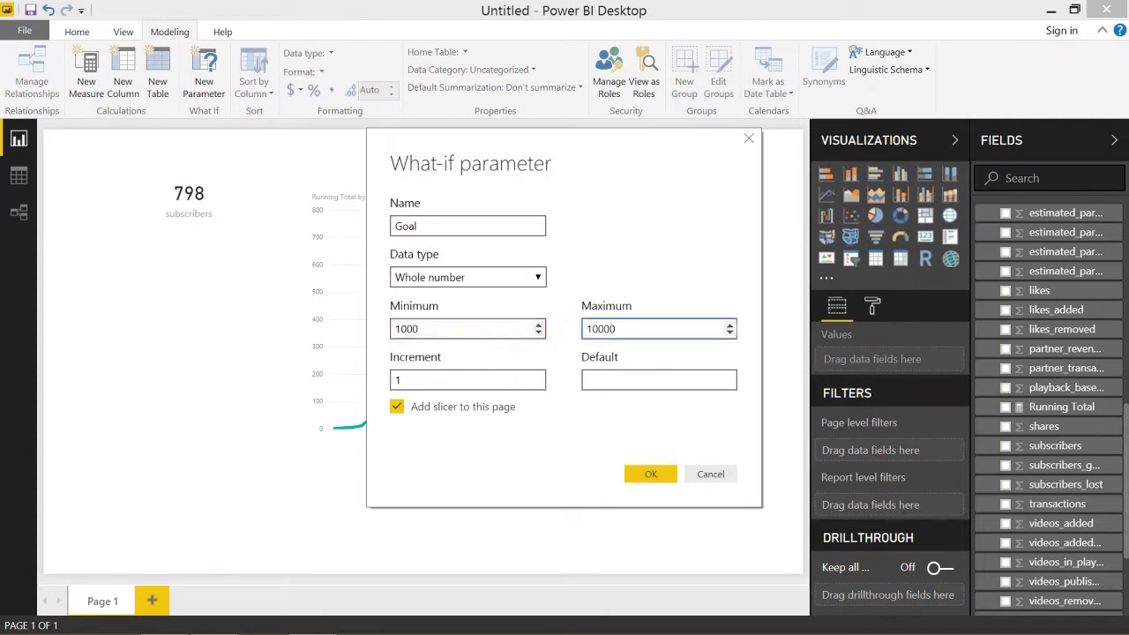
pyautogui.click(701, 380)
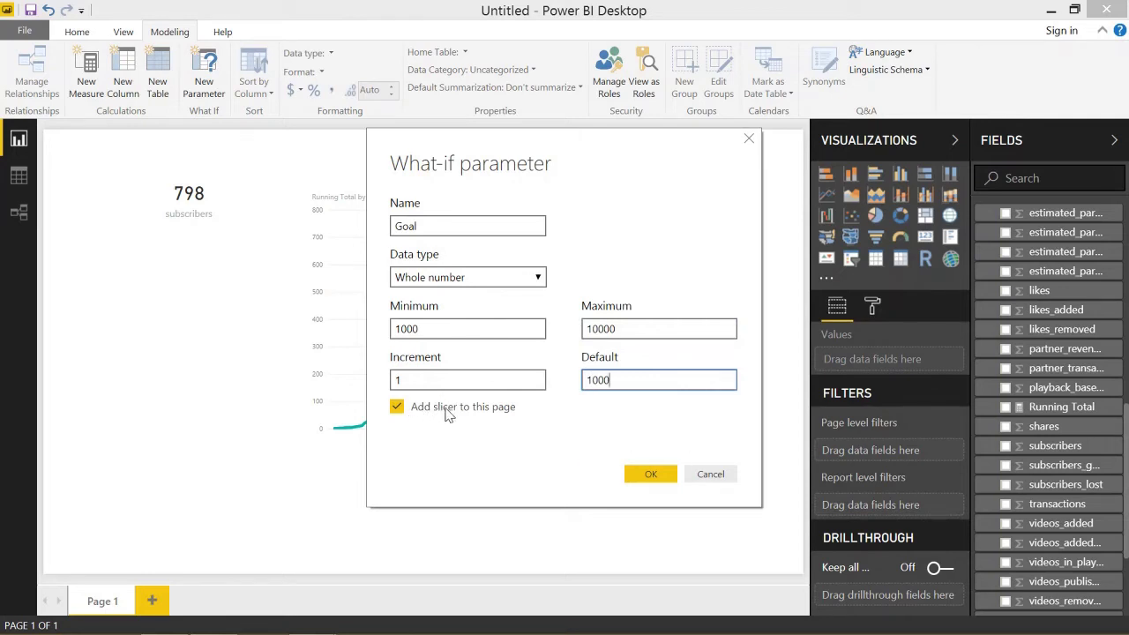
pyautogui.click(651, 474)
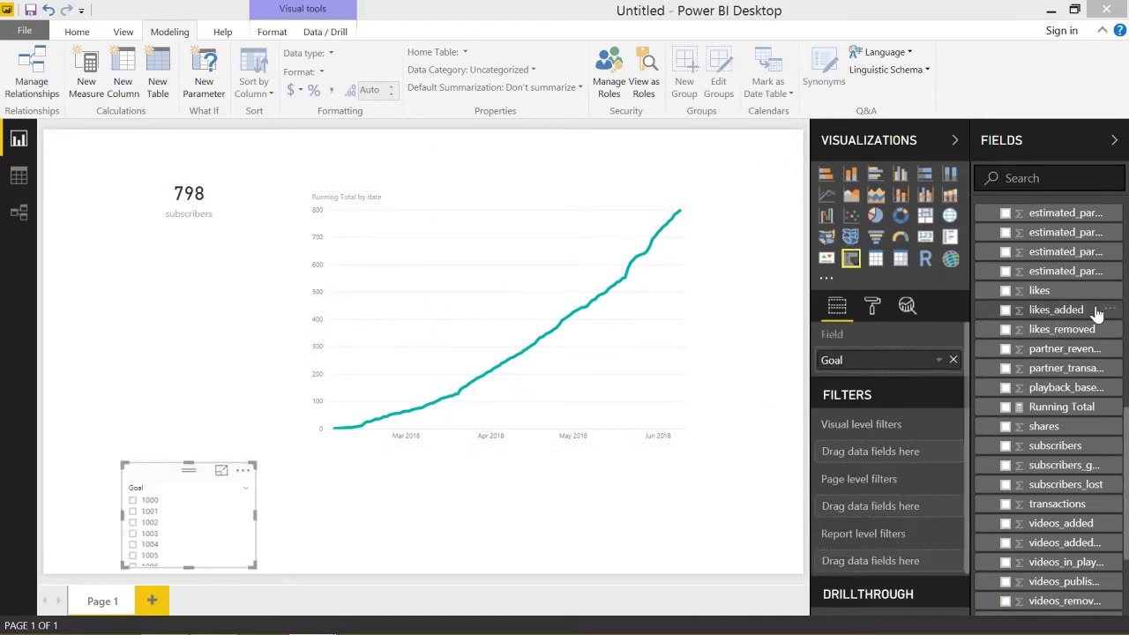
# Collapse the subs table in the field list and expand the Goal table to show its fields
pyautogui.scroll(10, 1059, 397)
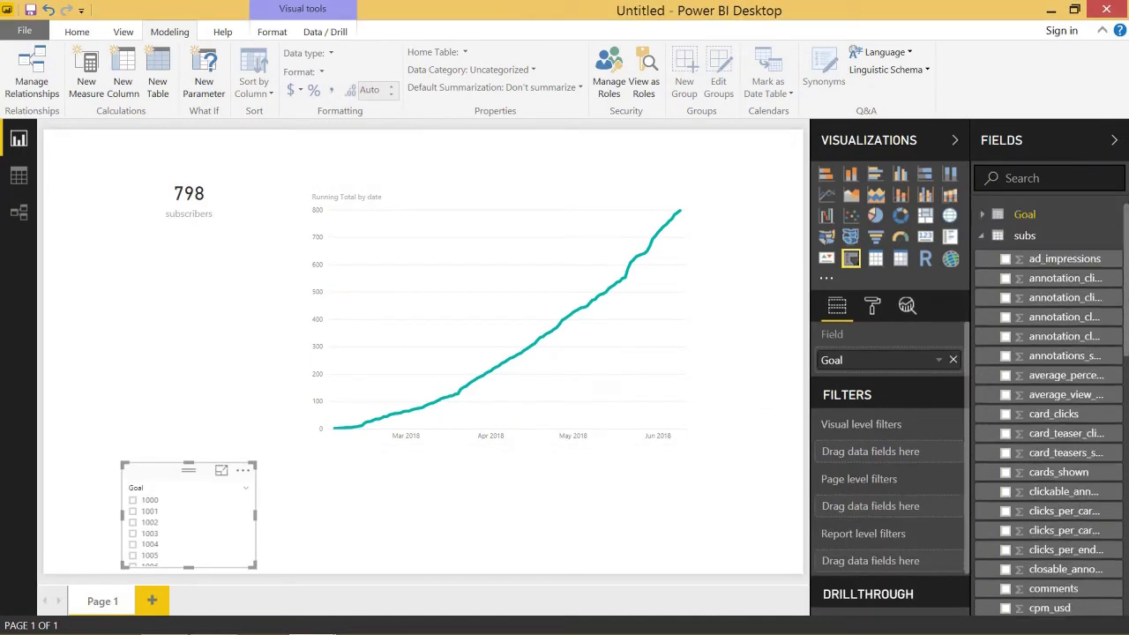
pyautogui.click(1014, 236)
pyautogui.click(1024, 214)
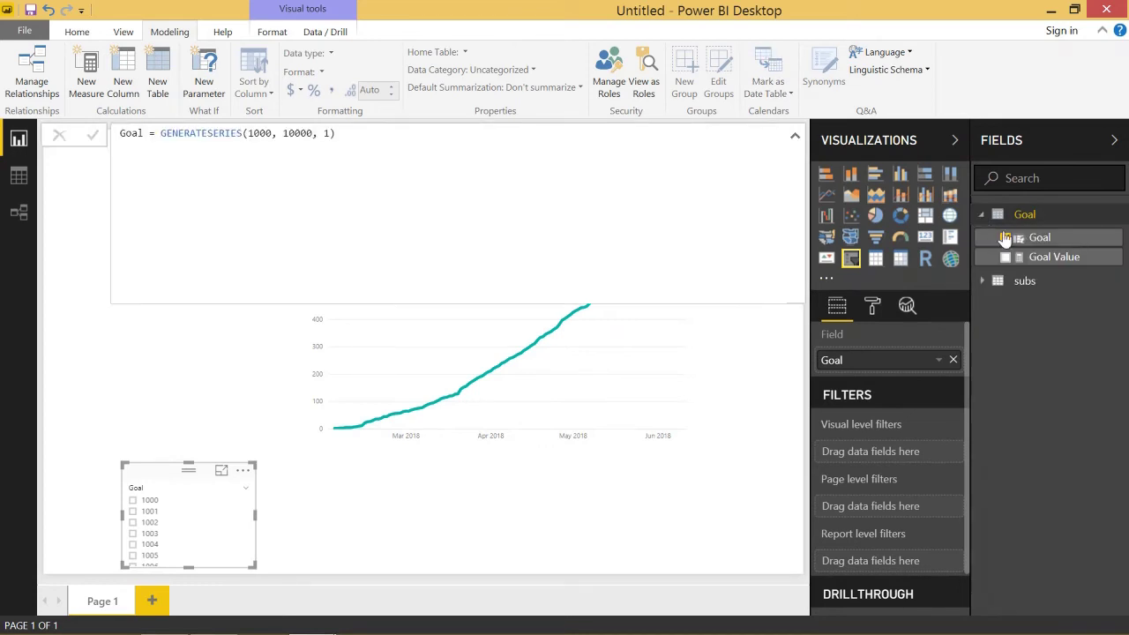
# Select 1000 in the Goal slicer, switch it to Single Value, and place the shortened slicer near the page's left edge
pyautogui.click(133, 500)
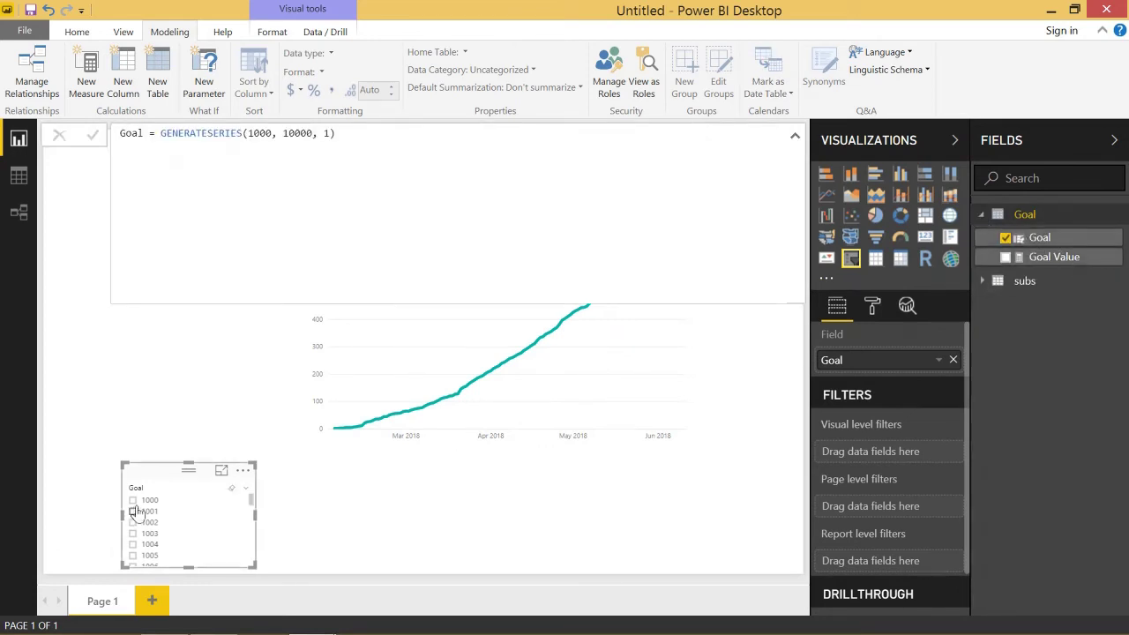
pyautogui.click(246, 488)
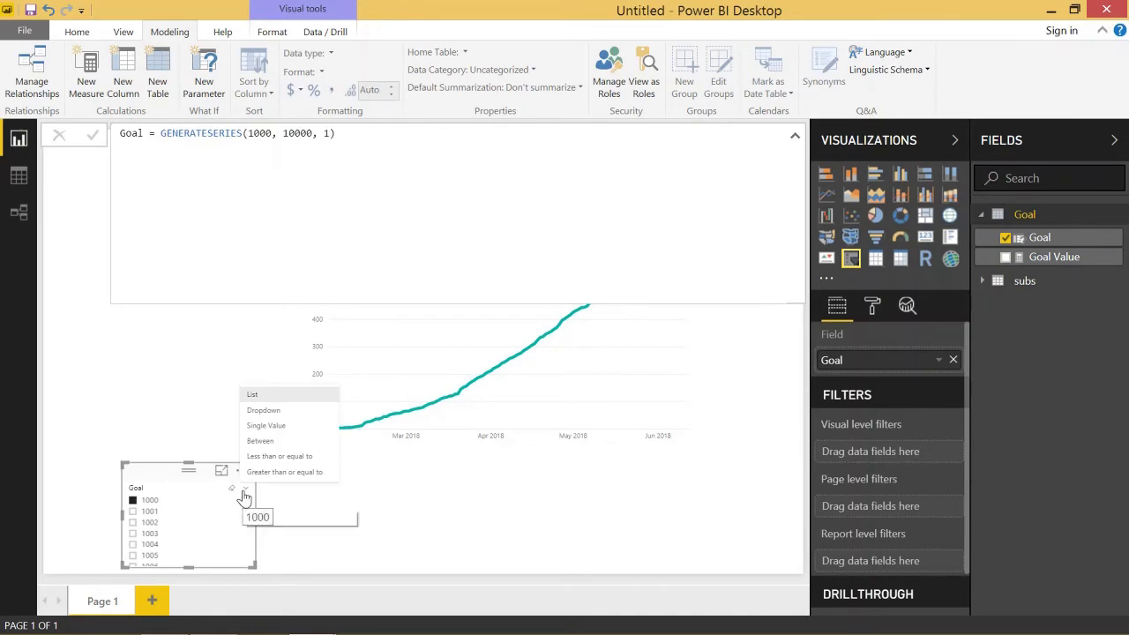
pyautogui.click(291, 427)
pyautogui.moveTo(256, 564); pyautogui.dragTo(256, 550)
pyautogui.moveTo(197, 473); pyautogui.dragTo(144, 426)
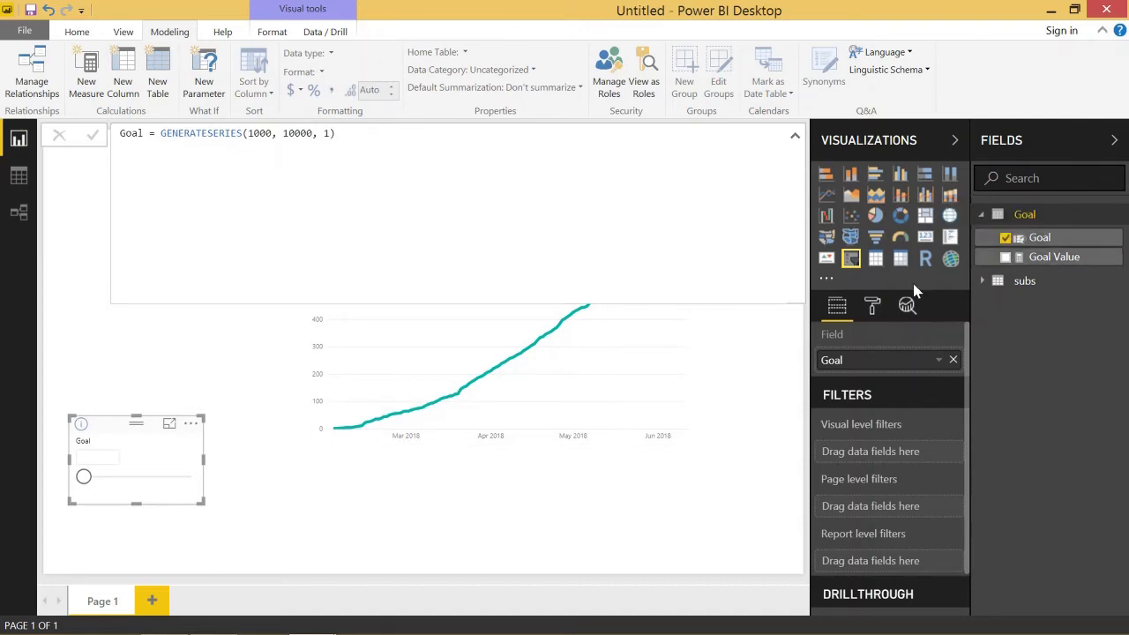
# Set the Goal slicer to 2115 and shift the line chart and subscribers card to free space along the page's upper edge
pyautogui.moveTo(91, 481)
pyautogui.mouseDown()
pyautogui.moveTo(128, 480)
pyautogui.moveTo(78, 484)
pyautogui.moveTo(144, 479)
pyautogui.moveTo(93, 477)
pyautogui.mouseUp()
pyautogui.click(94, 366)
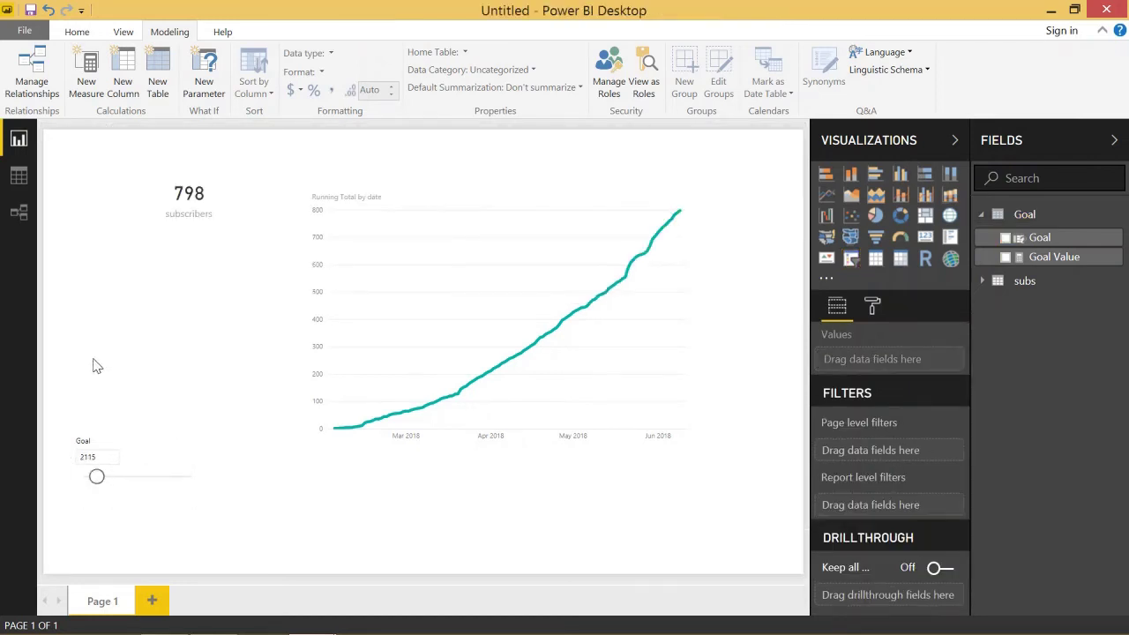
pyautogui.moveTo(450, 195); pyautogui.dragTo(507, 295)
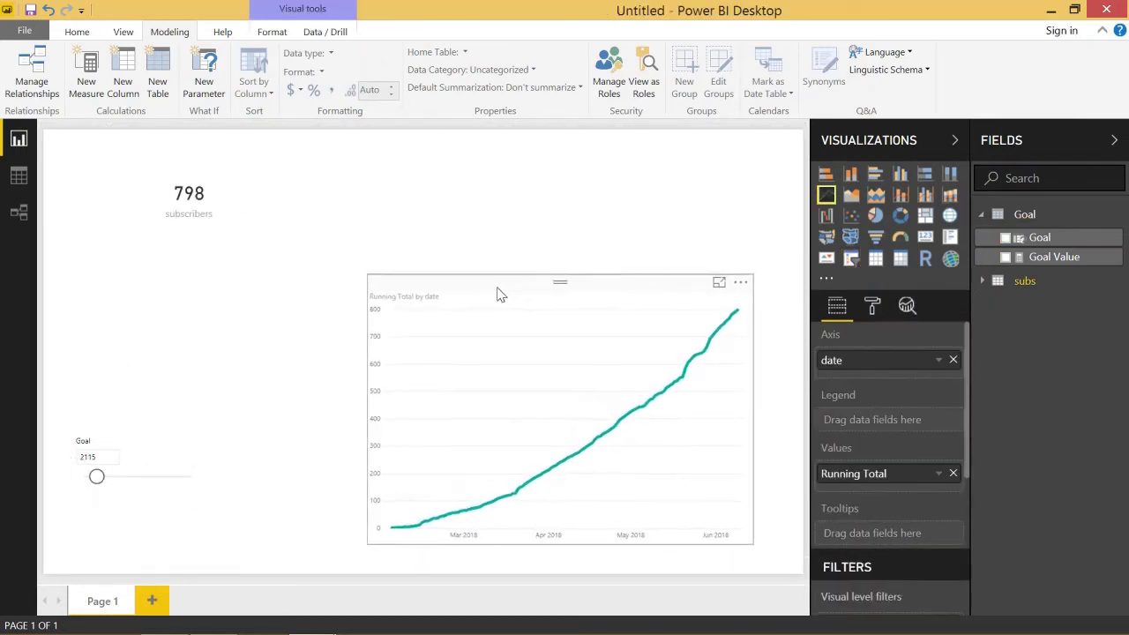
pyautogui.moveTo(177, 190); pyautogui.dragTo(170, 183)
pyautogui.click(358, 183)
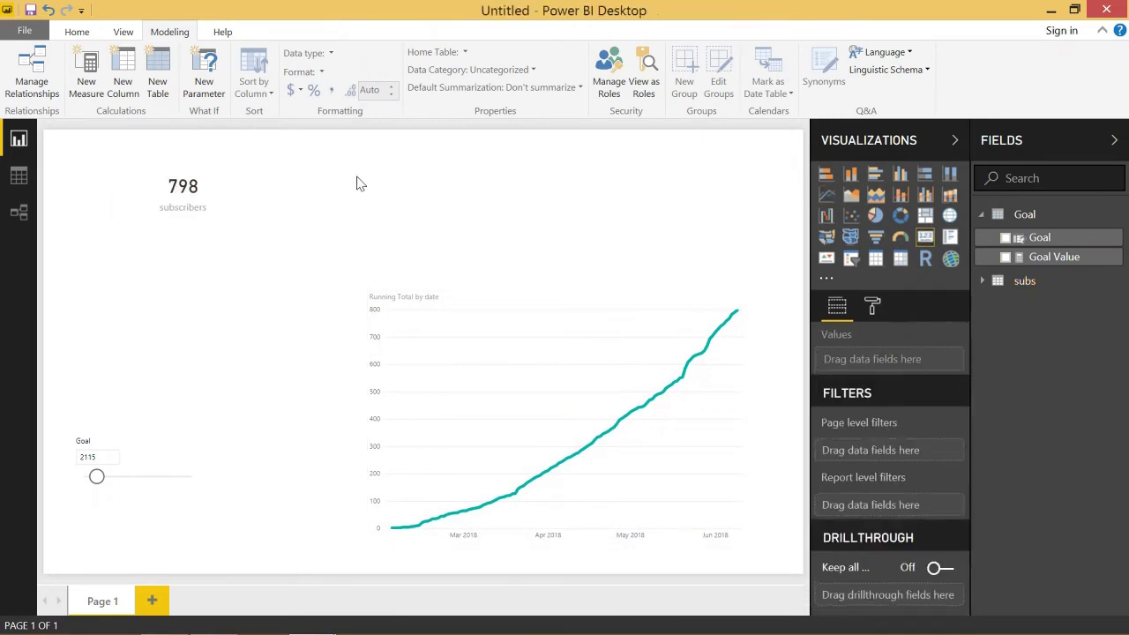
# Add a card showing Goal Value and place it beside the subscribers card
pyautogui.click(925, 237)
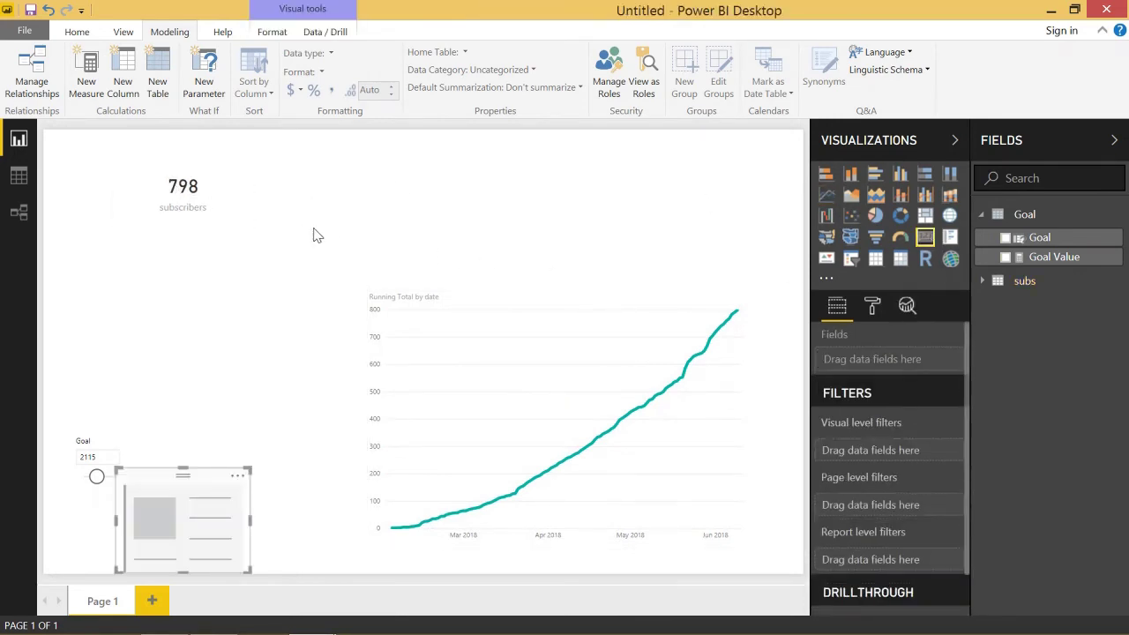
pyautogui.moveTo(221, 518); pyautogui.dragTo(363, 183)
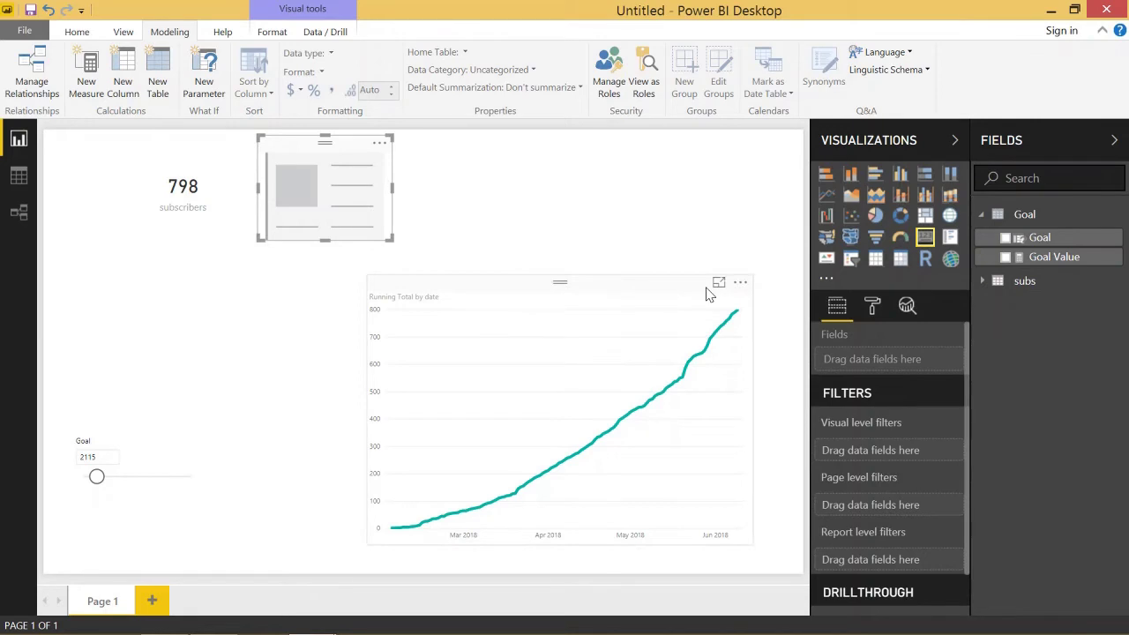
pyautogui.moveTo(1054, 258); pyautogui.dragTo(335, 183)
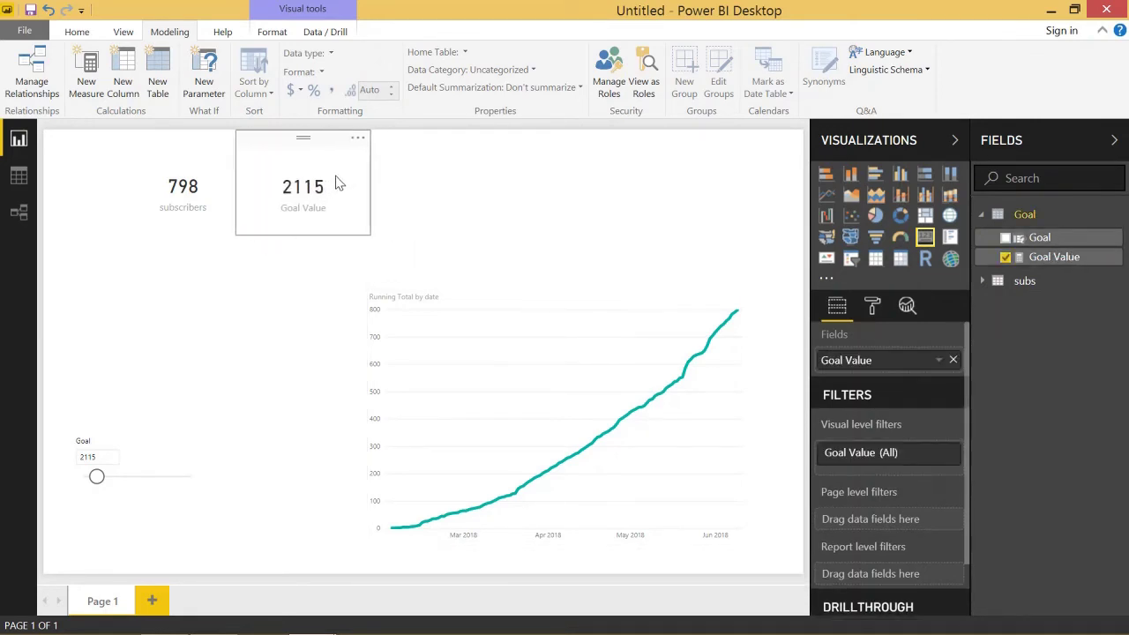
# Add an empty card beside the Goal Value card and shrink it to a similar size
pyautogui.click(464, 182)
pyautogui.click(925, 236)
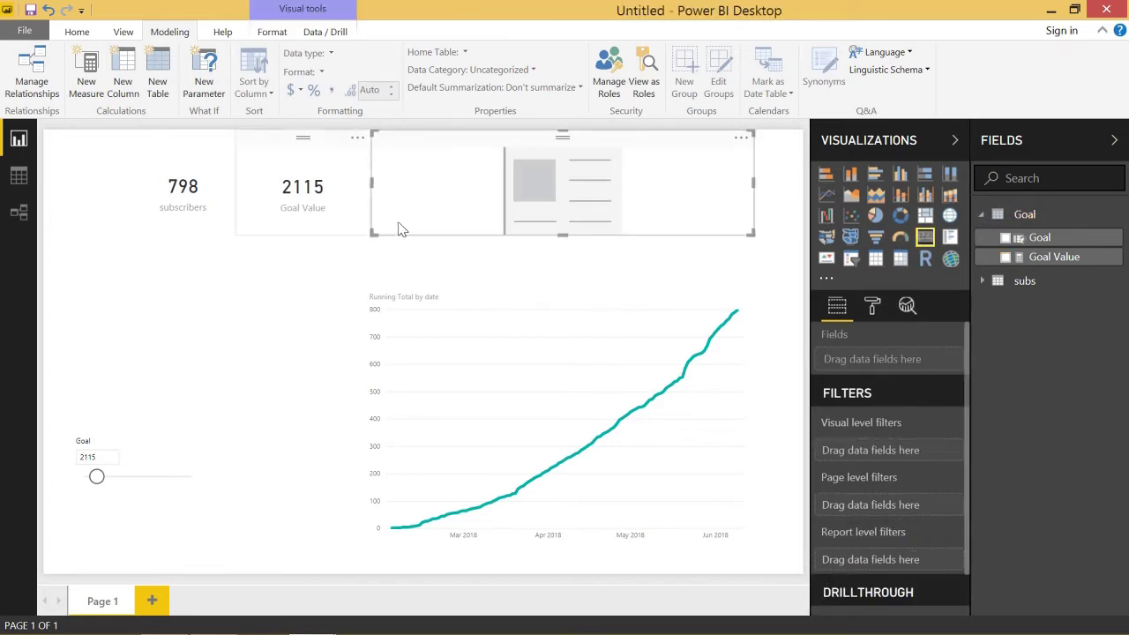
pyautogui.moveTo(750, 232); pyautogui.dragTo(510, 225)
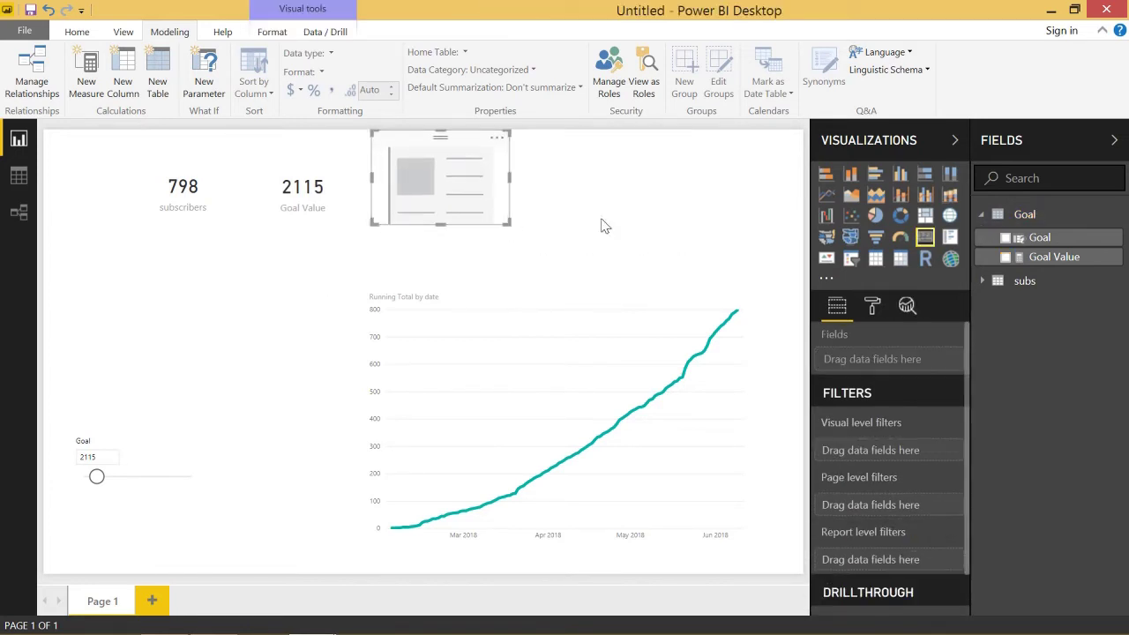
# Create a new measure in the Goal table and name it Goal - Current, leaving the formula to continue on a new line
pyautogui.rightClick(1052, 216)
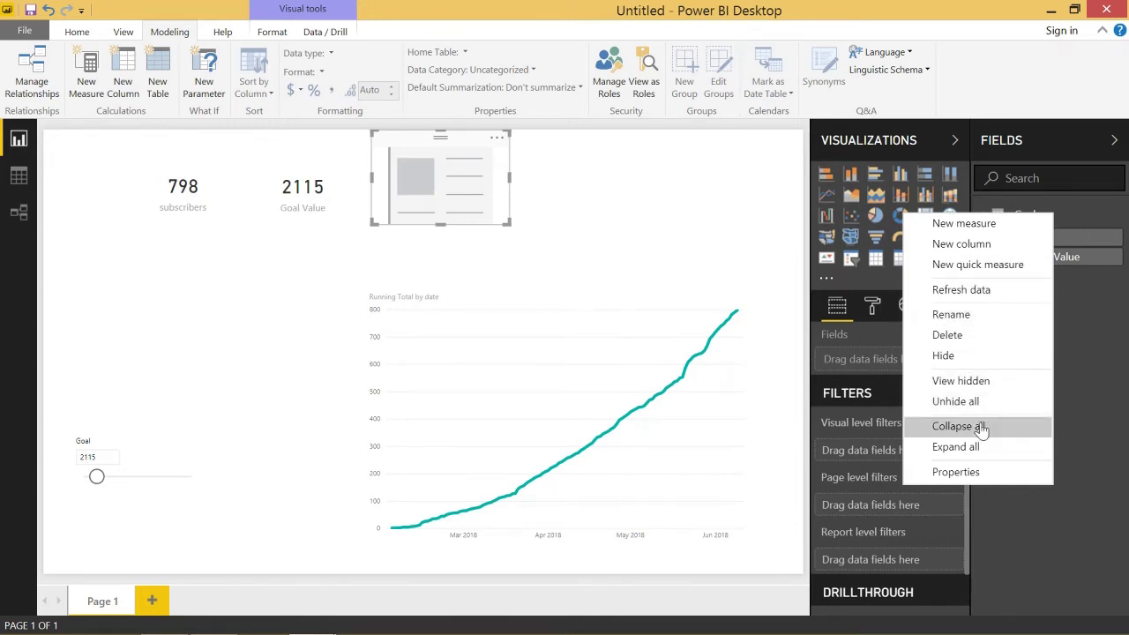
pyautogui.click(964, 223)
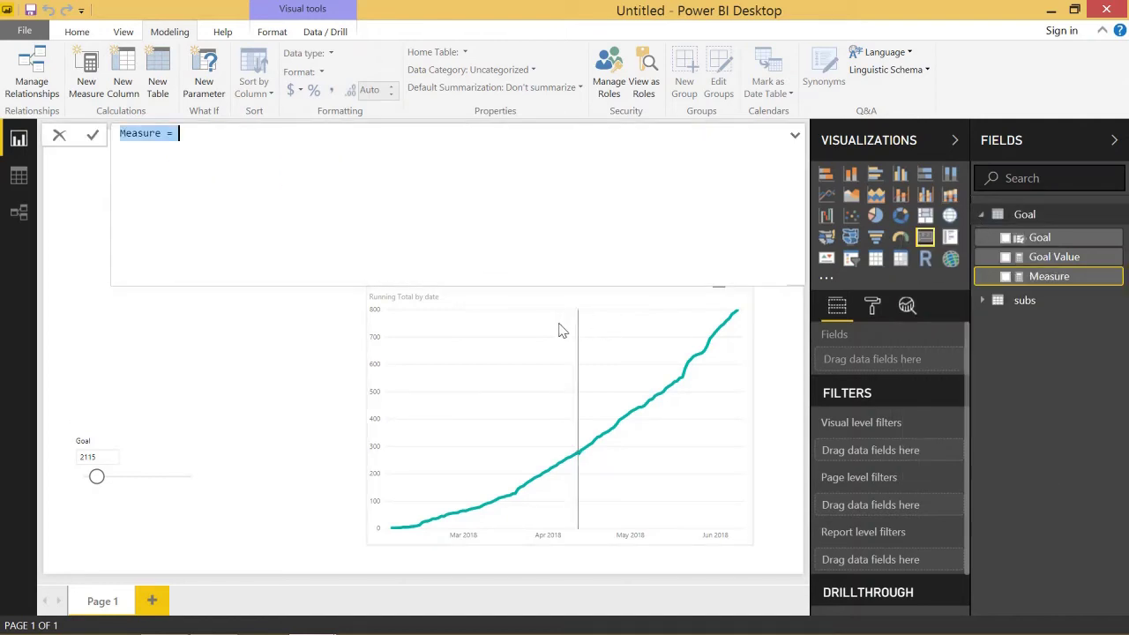
pyautogui.write('Goal - Cur')
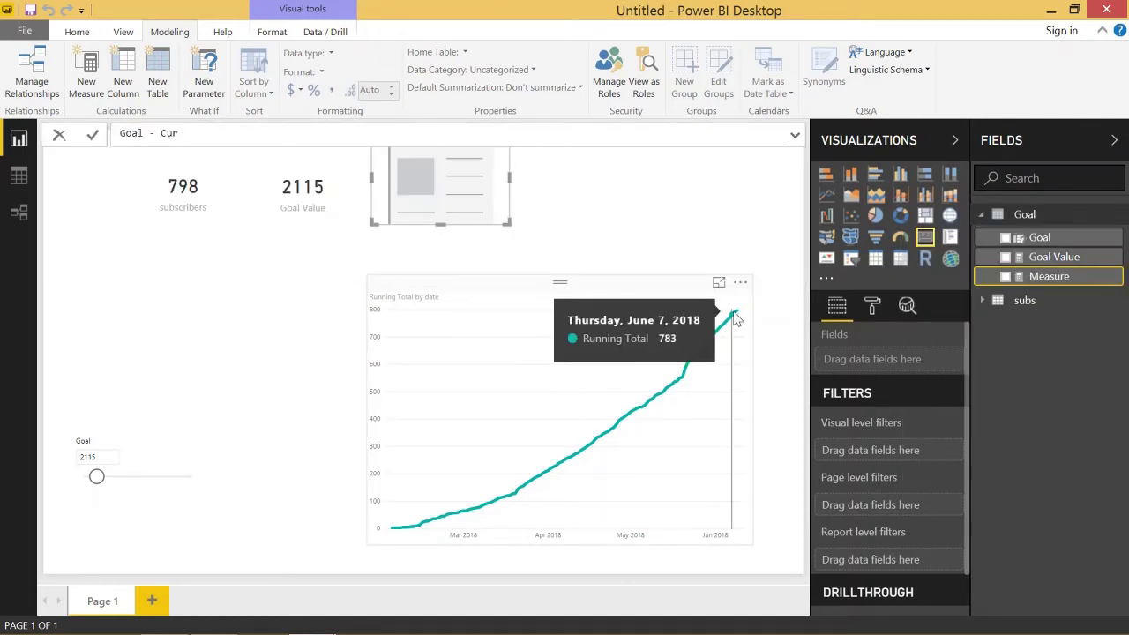
pyautogui.write('rent =')
pyautogui.hotkey('shift', 'Return')
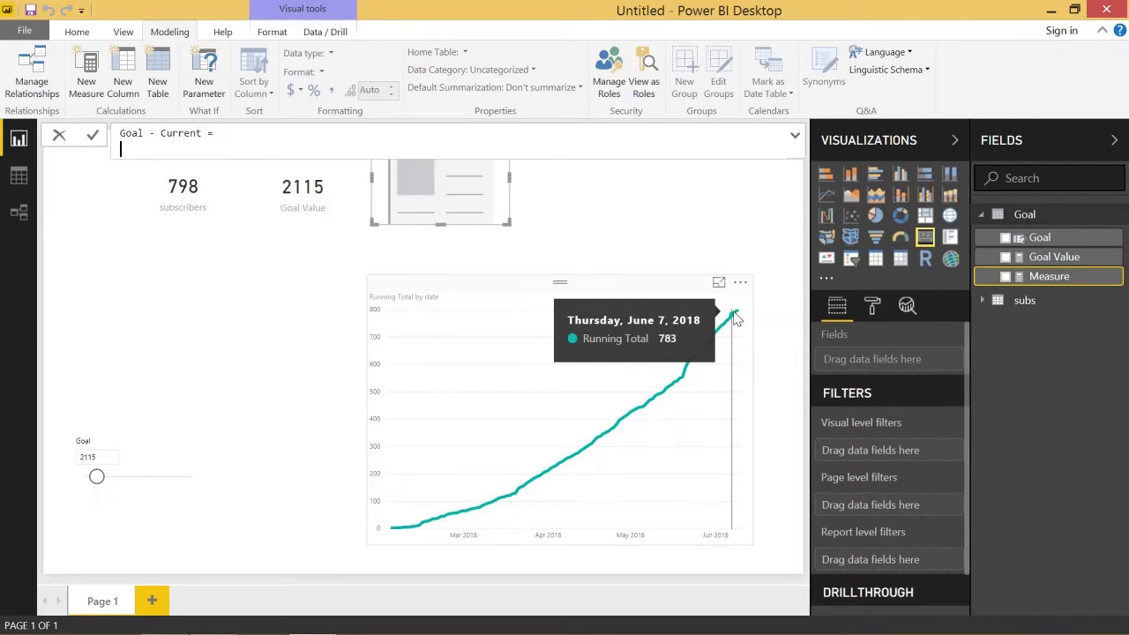
# Enter the Goal Value measure as the formula's first term, without its table name, as [Goal Value]
pyautogui.write('goal')
pyautogui.press('Tab')
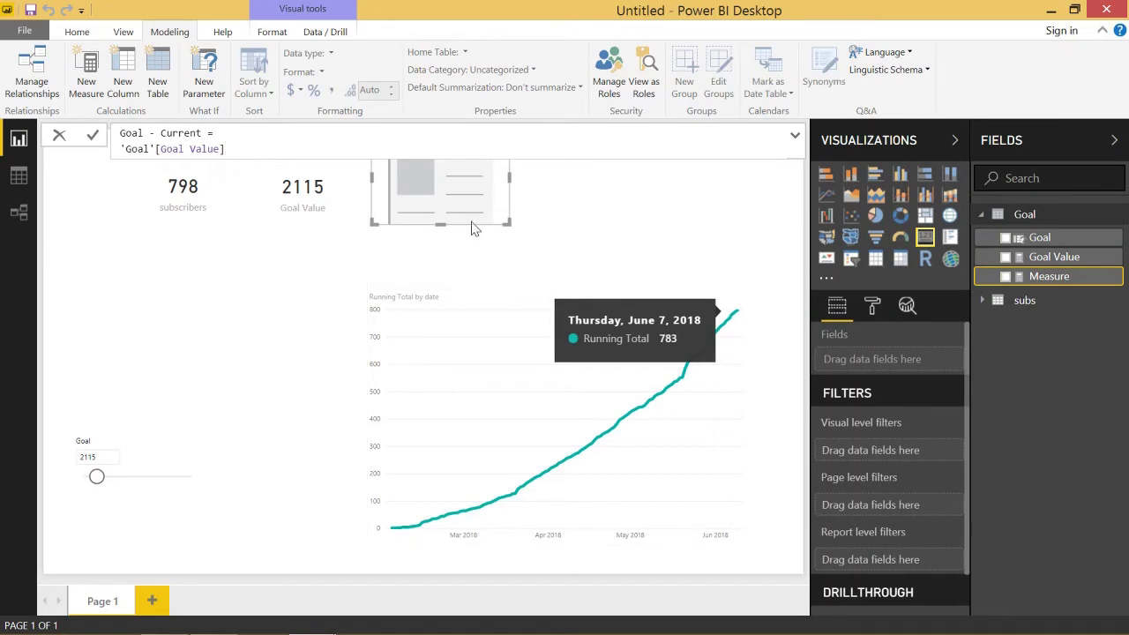
pyautogui.hotkey('ctrl', 'Left')
pyautogui.hotkey('ctrl', 'Left')
pyautogui.hotkey('ctrl', 'Left')
pyautogui.hotkey('shift', 'Home')
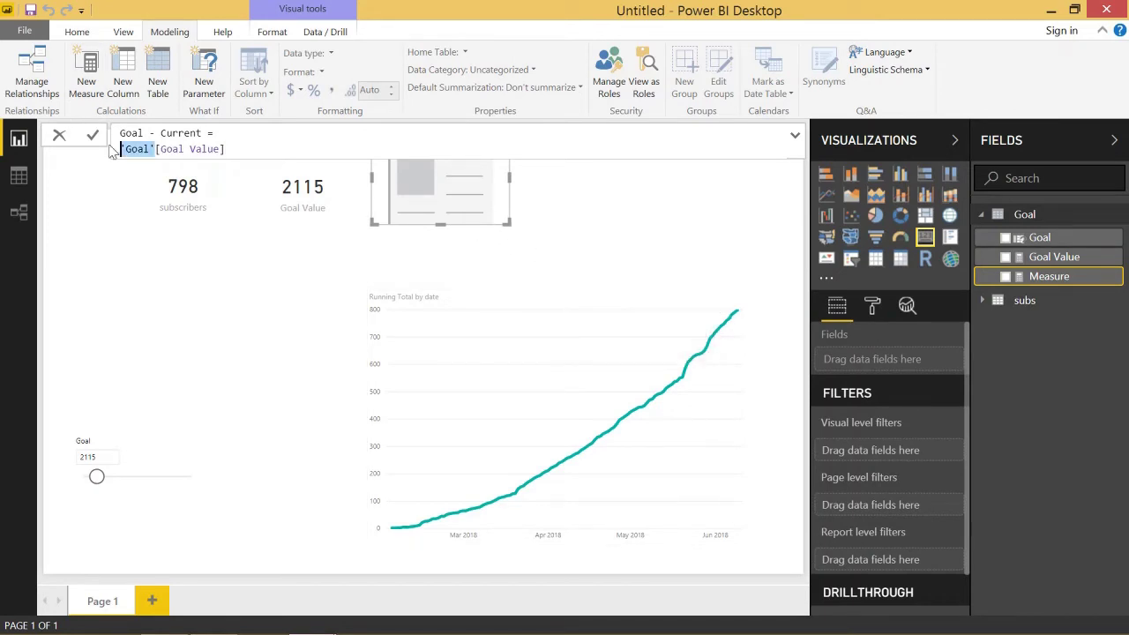
pyautogui.press('BackSpace')
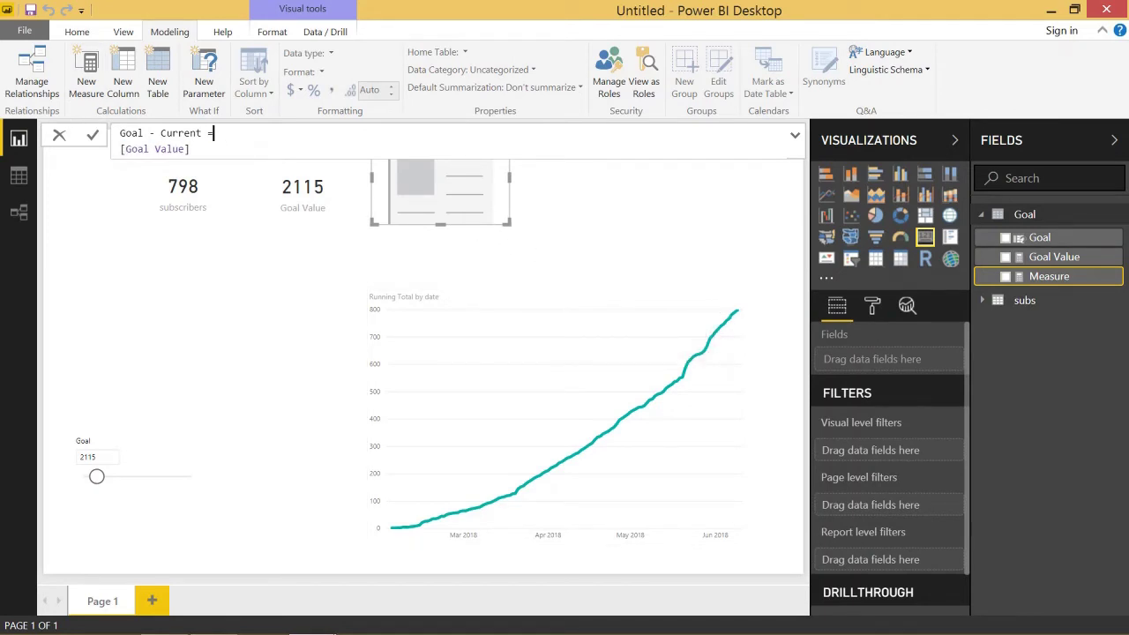
# Subtract a CALCULATE function from [Goal Value], with [Running Total] as its expression, on separate lines
pyautogui.click(191, 149)
pyautogui.write('-')
pyautogui.hotkey('shift', 'Return')
pyautogui.write('CALCULATE(')
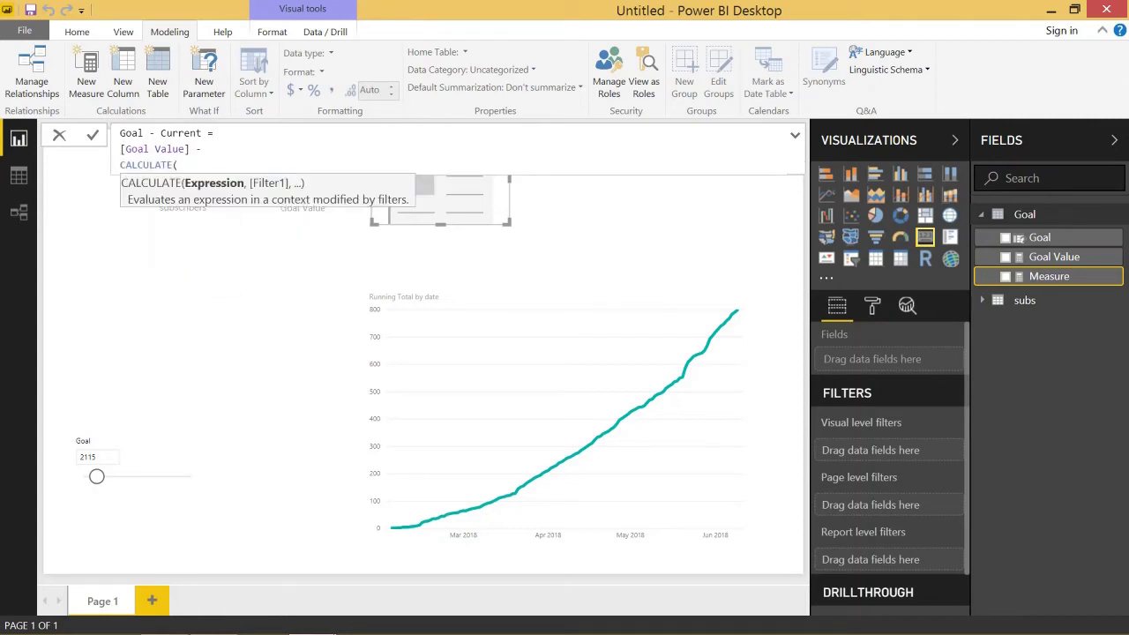
pyautogui.hotkey('shift', 'Return')
pyautogui.write('[Running Total]')
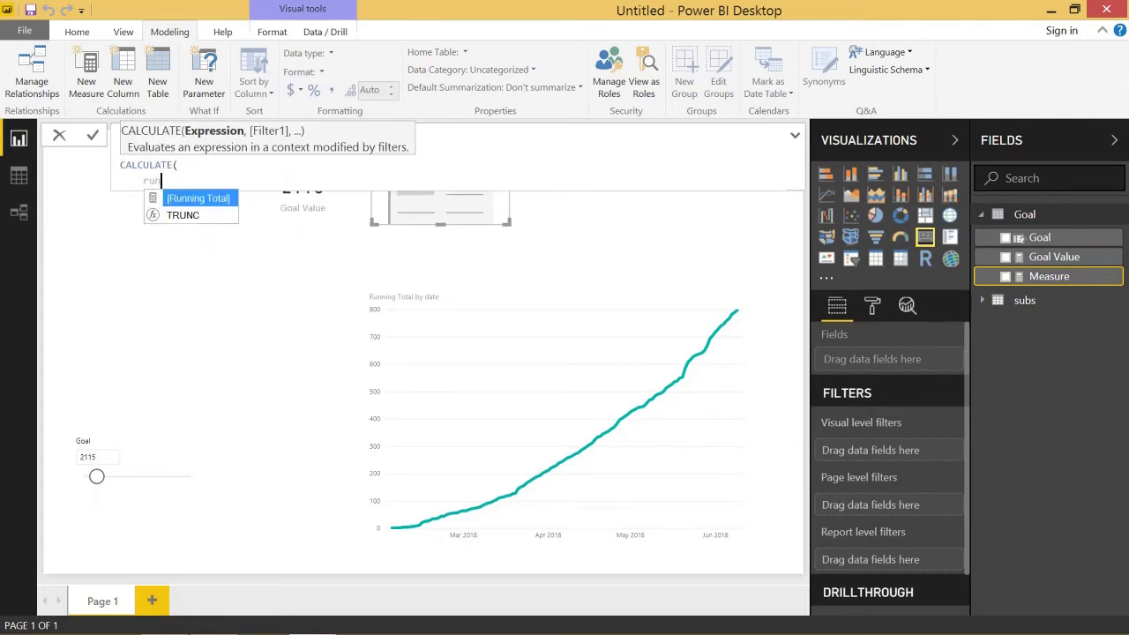
pyautogui.write(',')
pyautogui.hotkey('shift', 'Return')
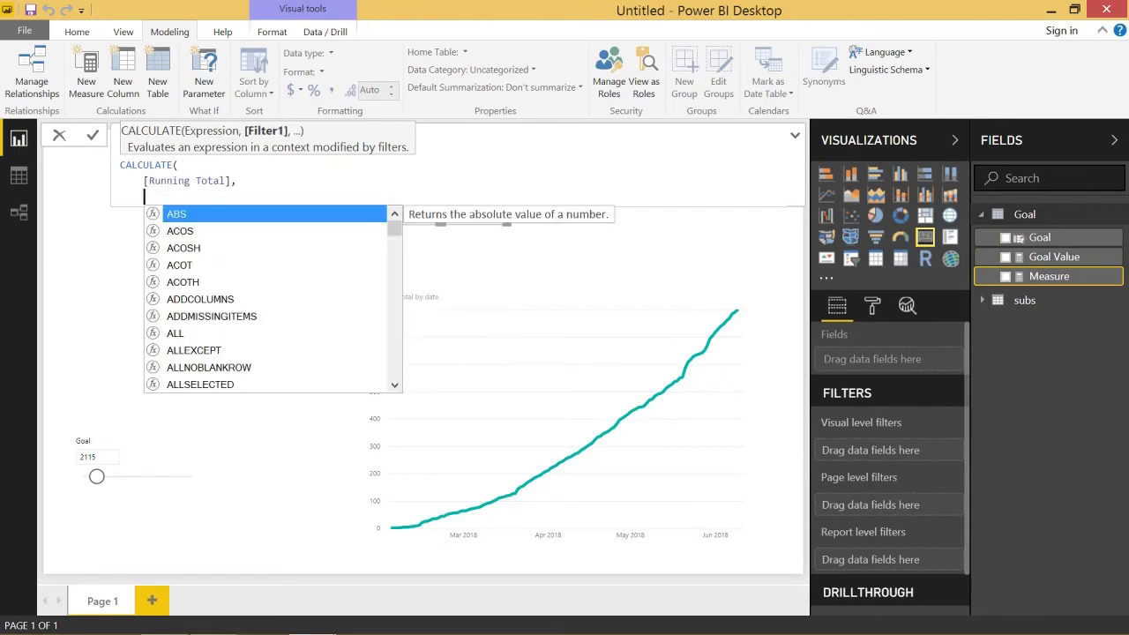
# Add a FILTER function as the CALCULATE filter, with ALL(subs) as its table argument
pyautogui.write('FILTER')
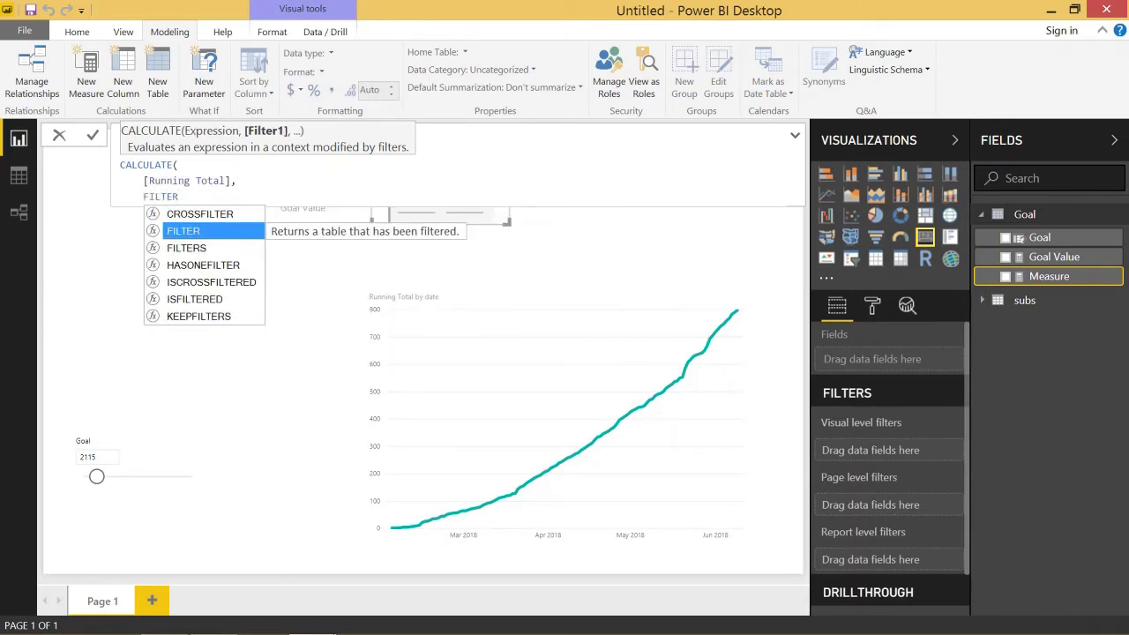
pyautogui.write('(         ')
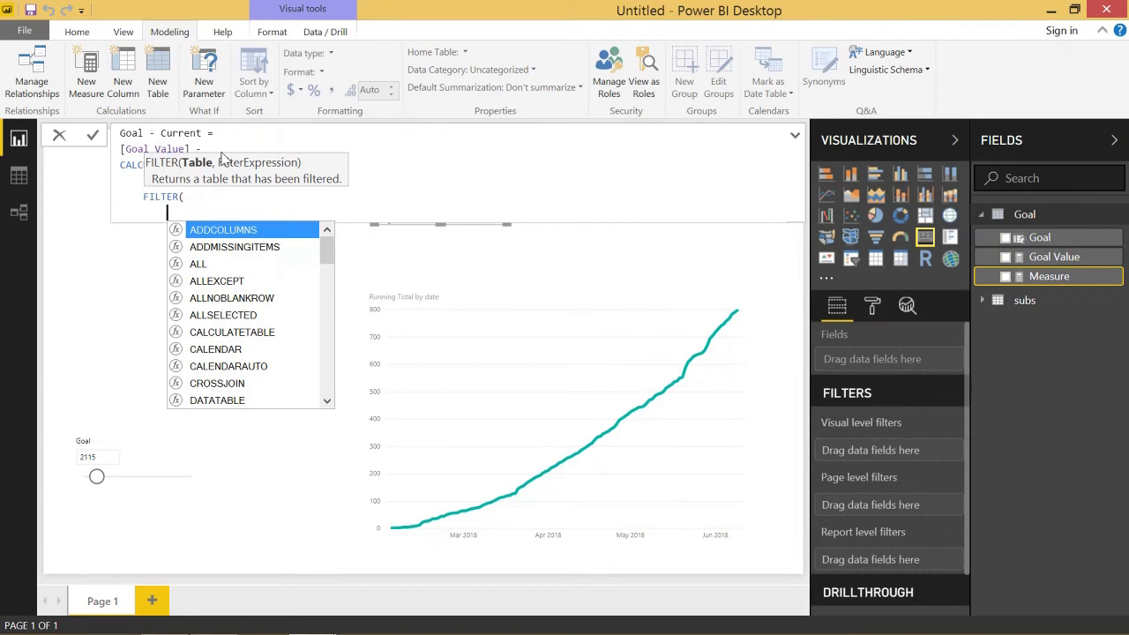
pyautogui.write('ALL(su')
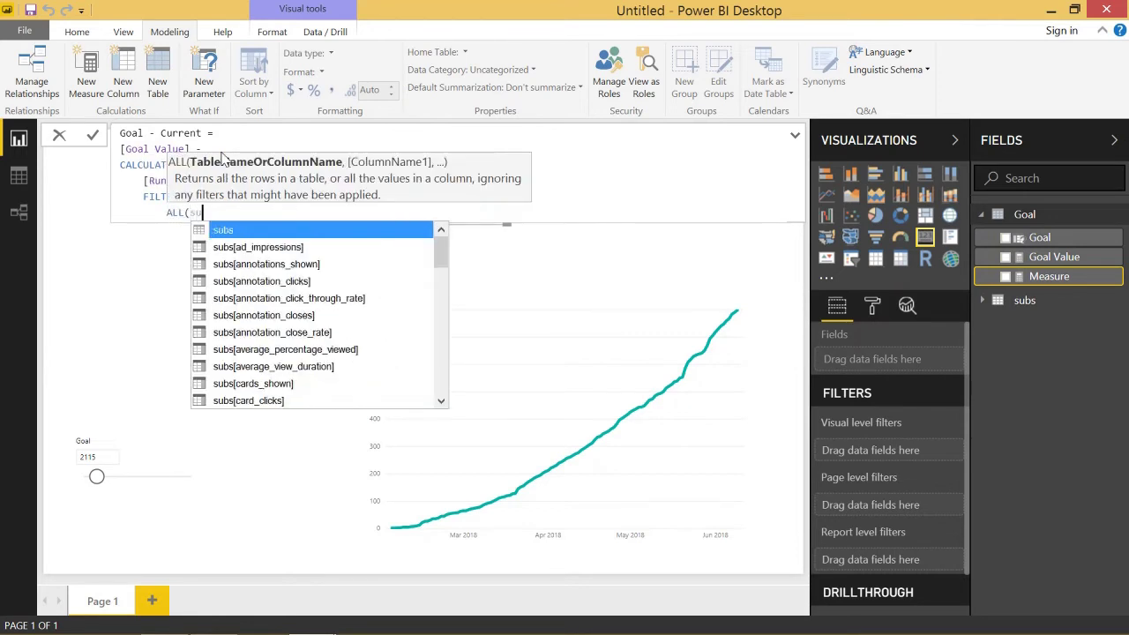
pyautogui.write('bs),')
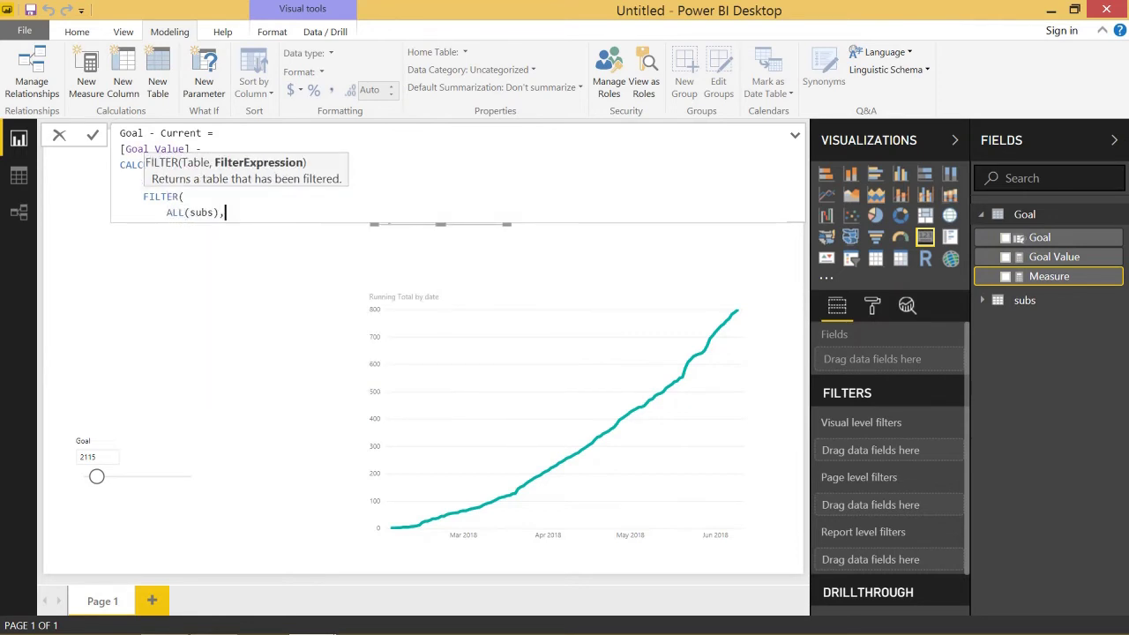
pyautogui.hotkey('shift', 'Return')
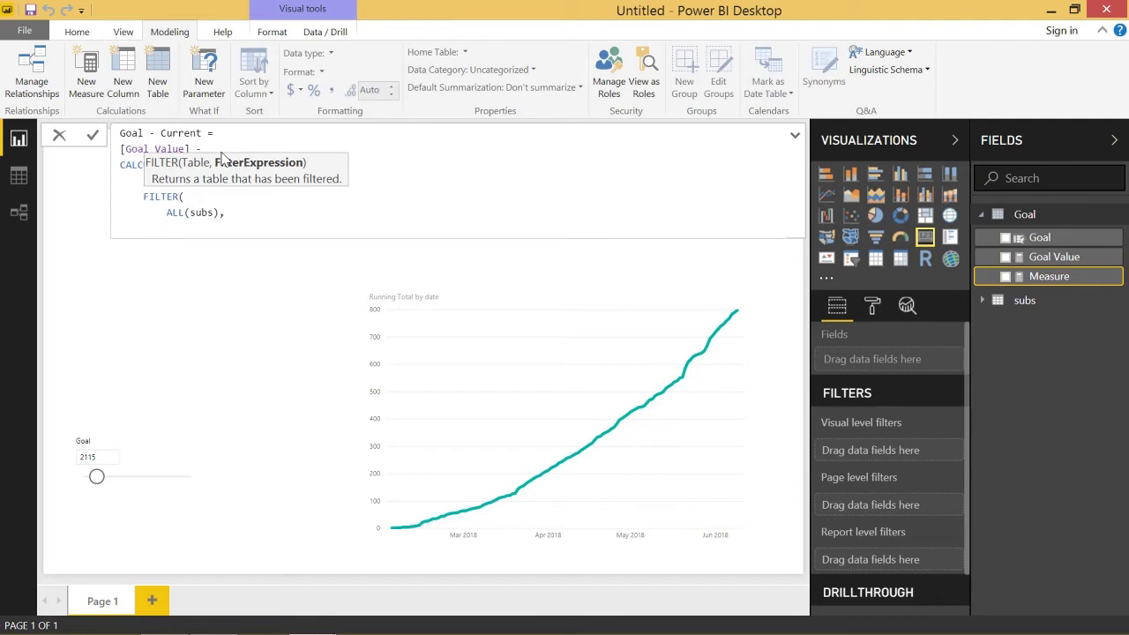
# Complete the filter with subs[date] <= MAX(subs[date]), close both functions on separate lines and commit the measure
pyautogui.write('subs[')
pyautogui.write('date')
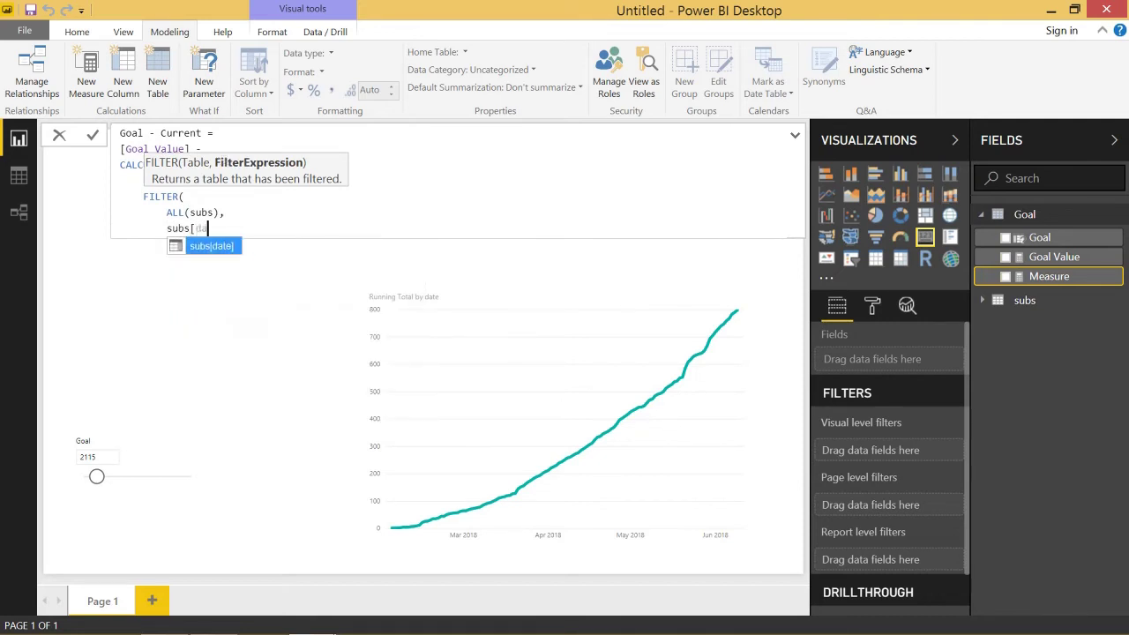
pyautogui.press('Tab')
pyautogui.write('<')
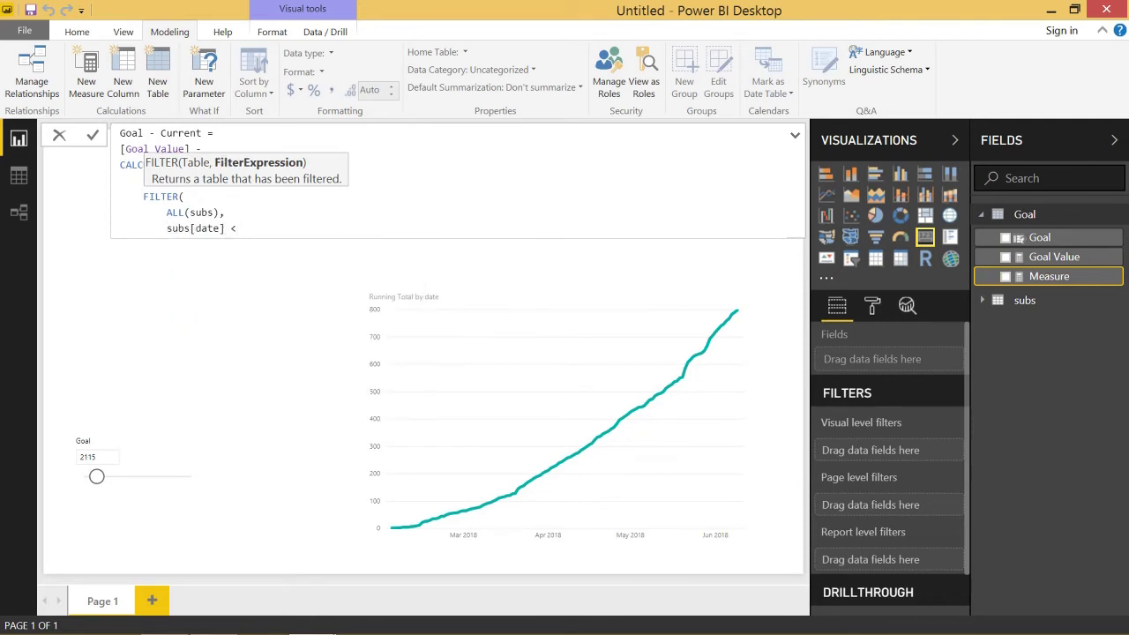
pyautogui.write('= MAX(s')
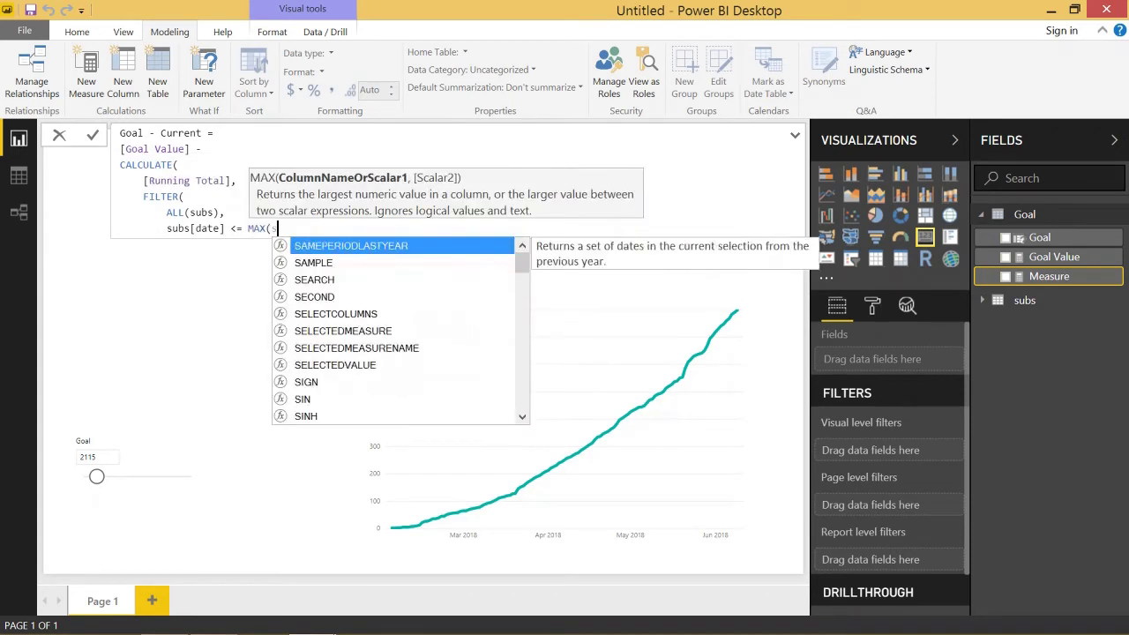
pyautogui.write('ubs[date])')
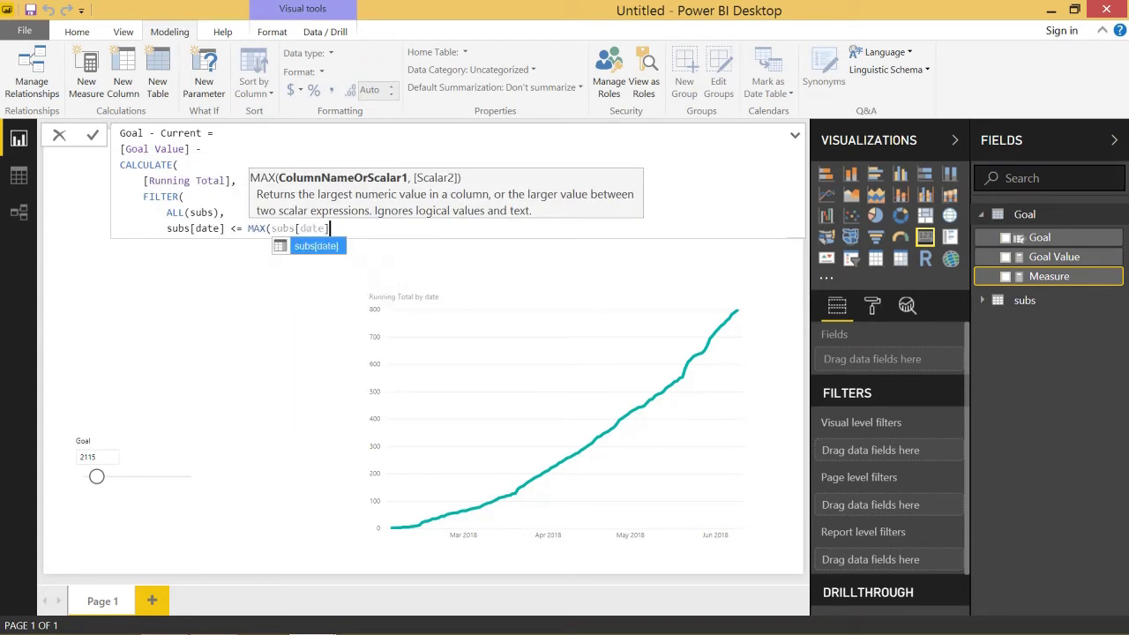
pyautogui.hotkey('shift', 'Return')
pyautogui.write(')')
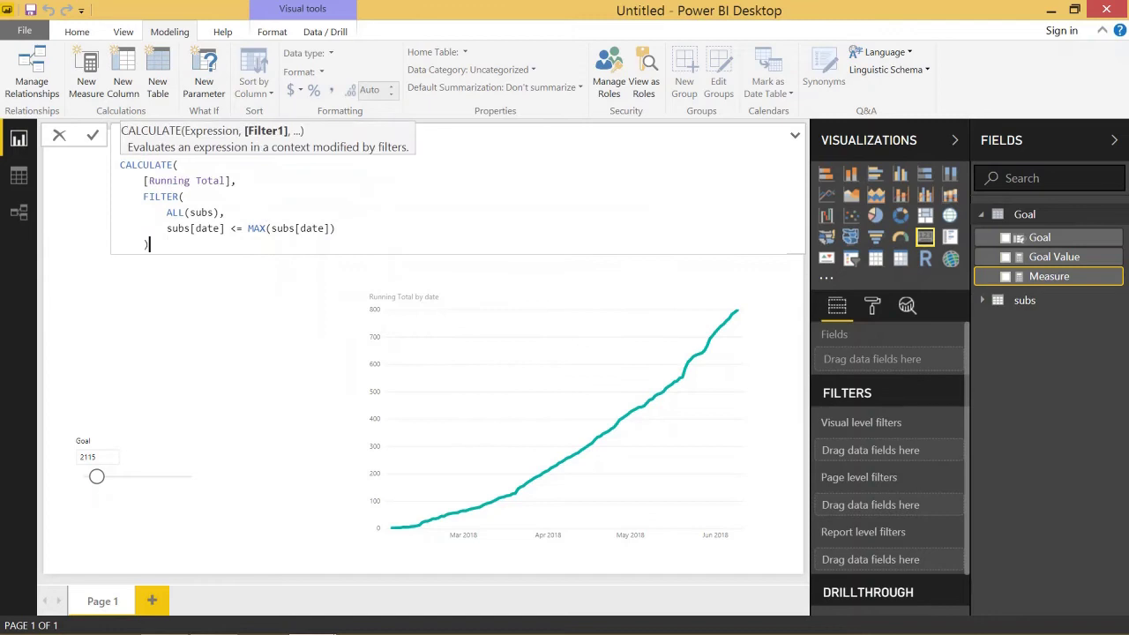
pyautogui.hotkey('shift', 'Return')
pyautogui.write(')')
pyautogui.press('Return')
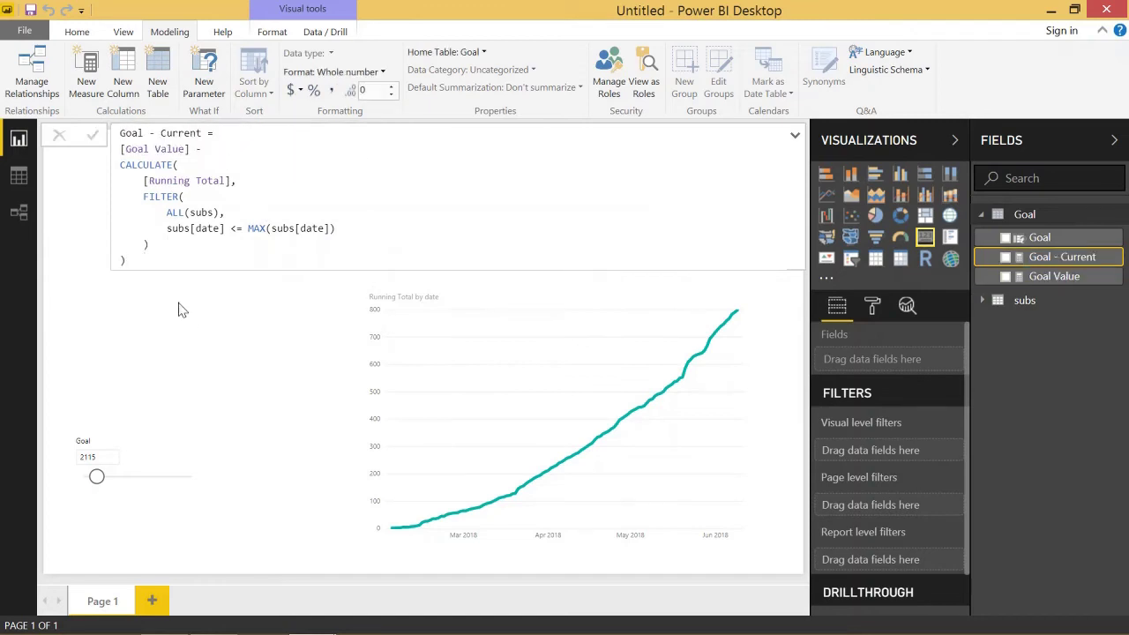
# Put the Goal - Current measure in the empty card and set the Goal slicer to 1000
pyautogui.click(226, 371)
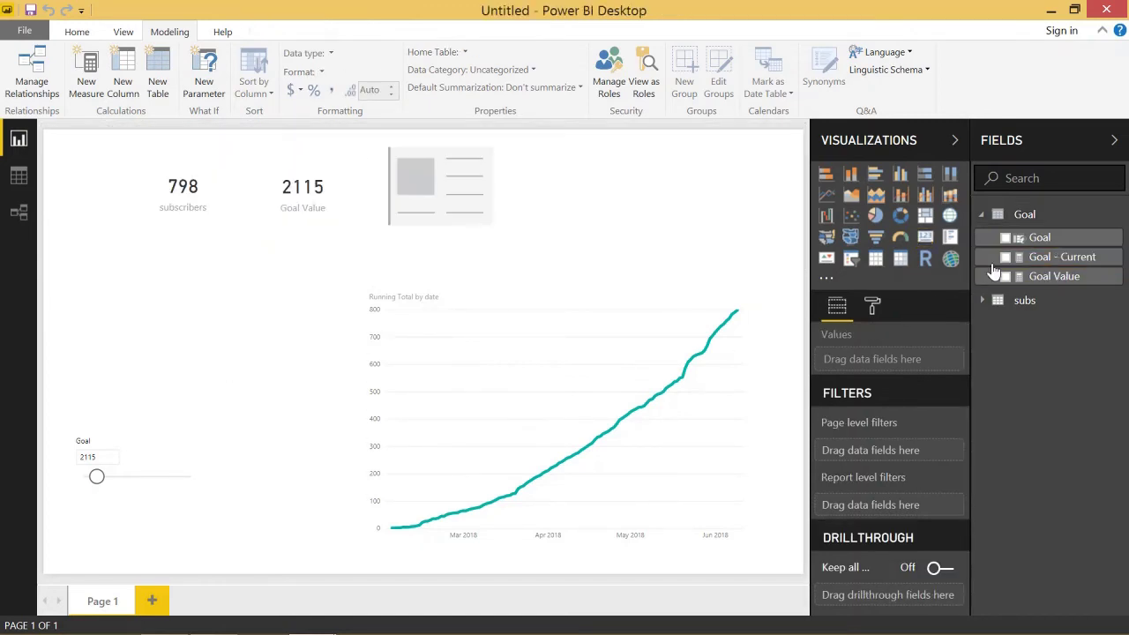
pyautogui.moveTo(1050, 257); pyautogui.dragTo(456, 201)
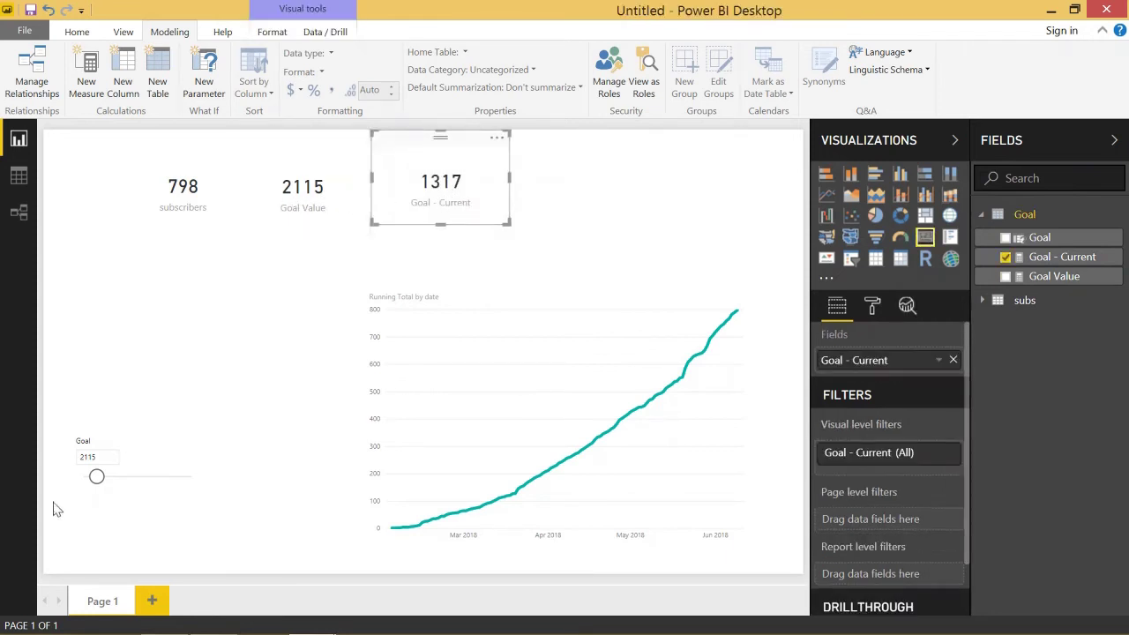
pyautogui.moveTo(96, 476); pyautogui.dragTo(83, 477)
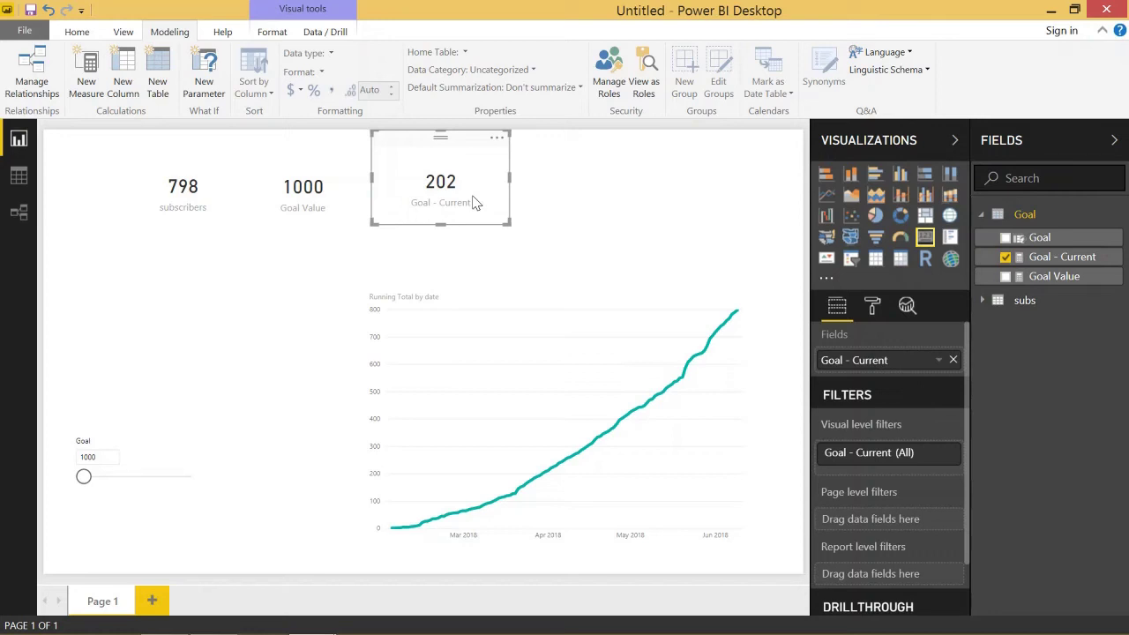
# Start another new measure in the Goal table
pyautogui.rightClick(1026, 216)
pyautogui.click(983, 229)
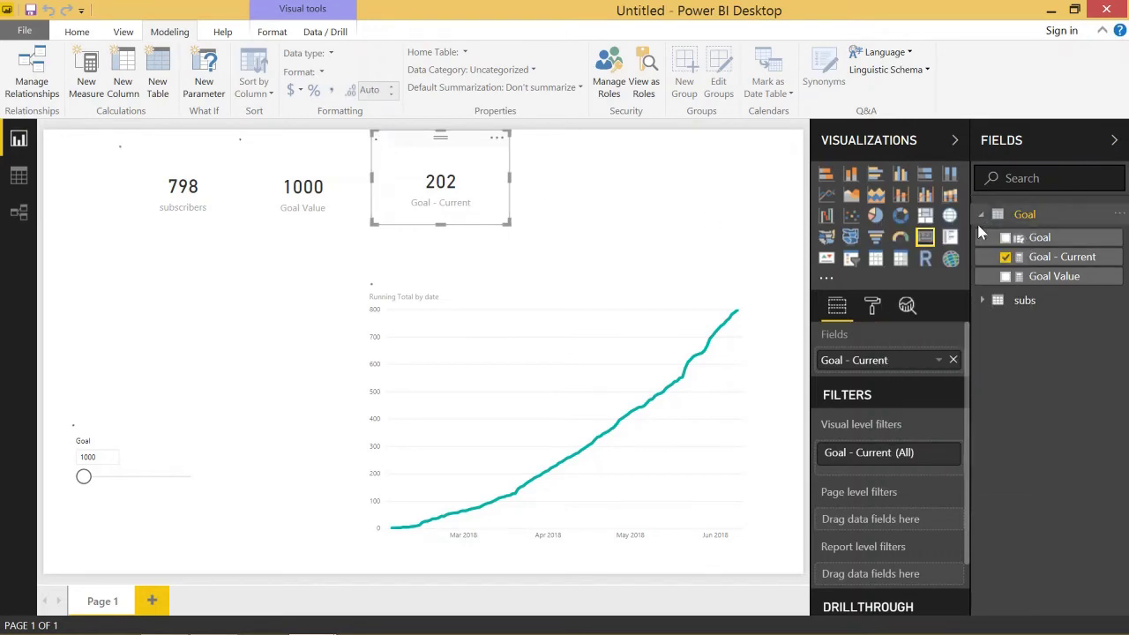
# Switch to the browser article on simple linear regression in DAX and copy the whole date-based Simple linear regression formula
pyautogui.click(163, 621)
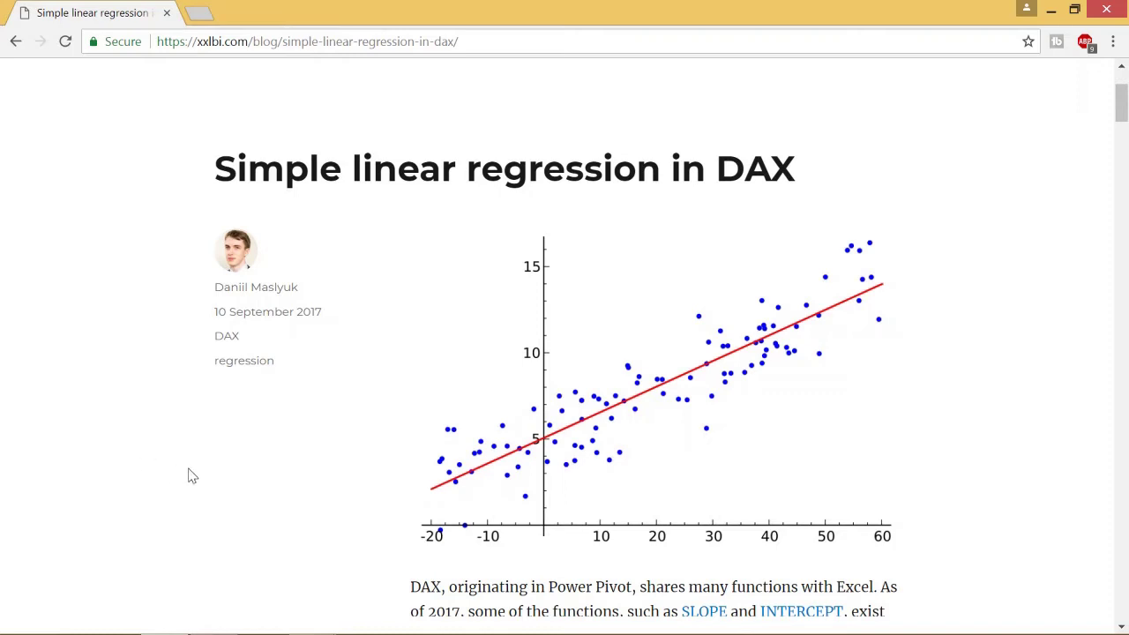
pyautogui.scroll(-12, 195, 477)
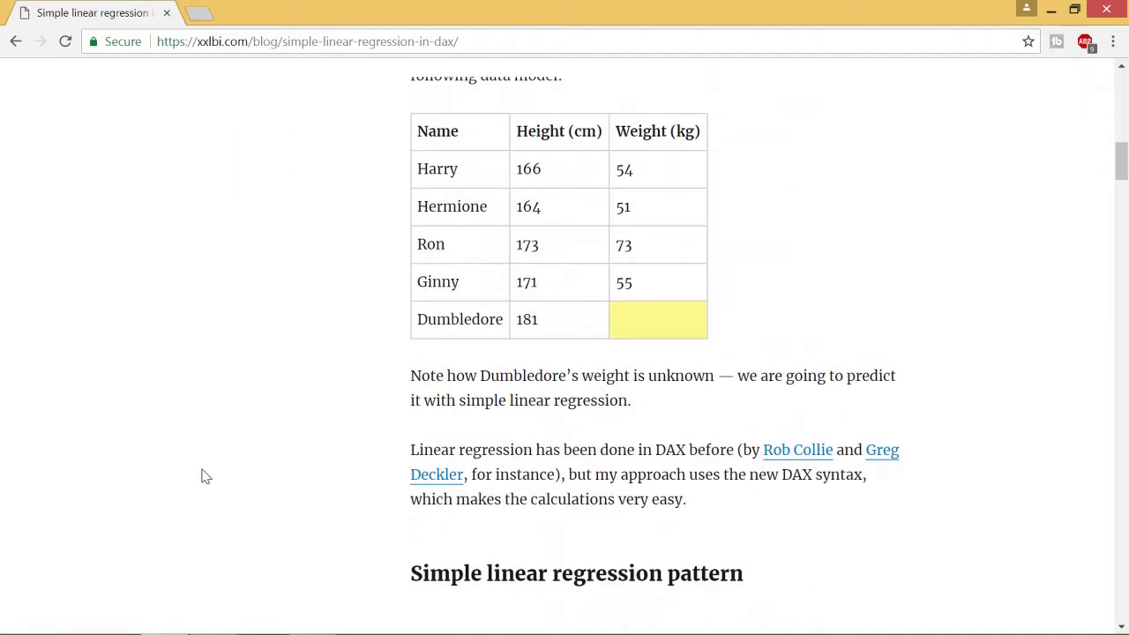
pyautogui.scroll(-15, 211, 476)
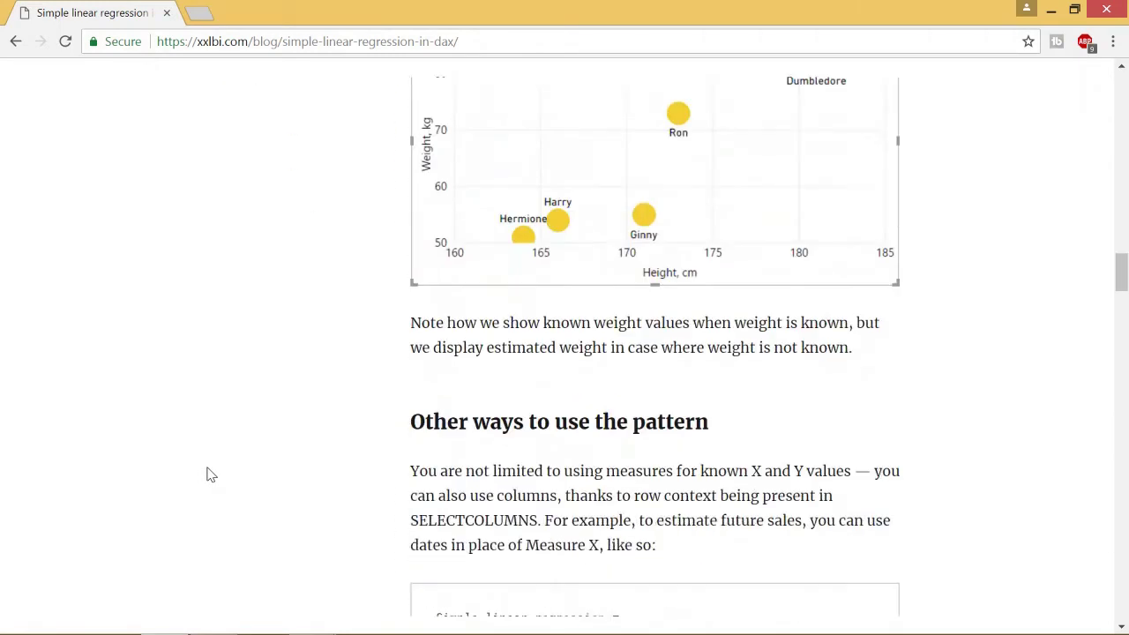
pyautogui.scroll(-3, 532, 517)
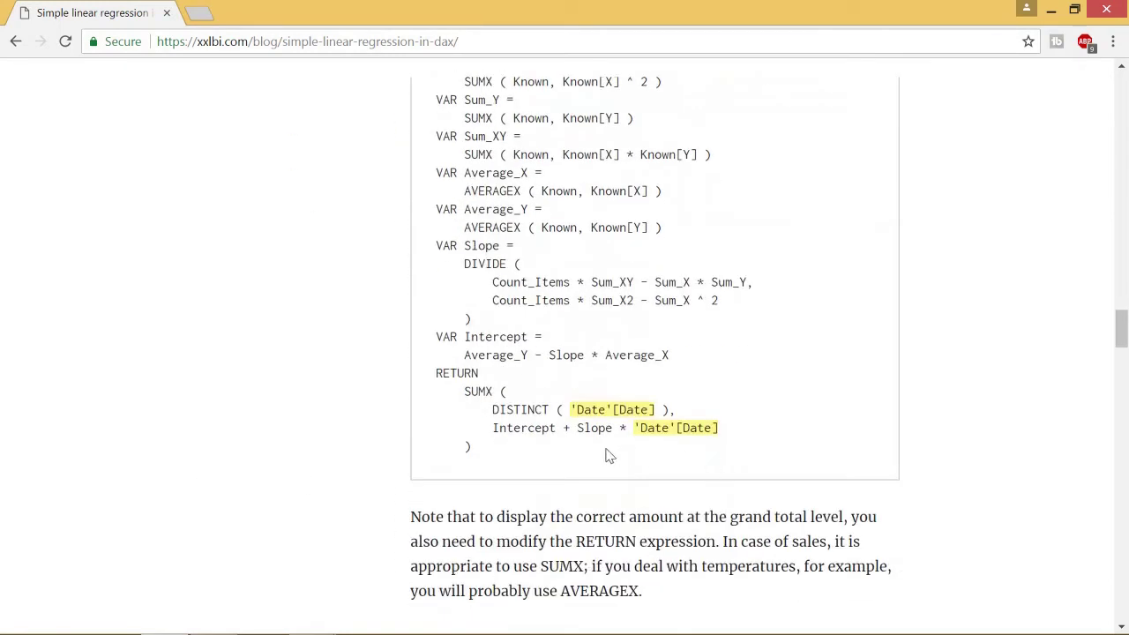
pyautogui.moveTo(605, 453); pyautogui.dragTo(366, 217)
pyautogui.scroll(10, 366, 217)
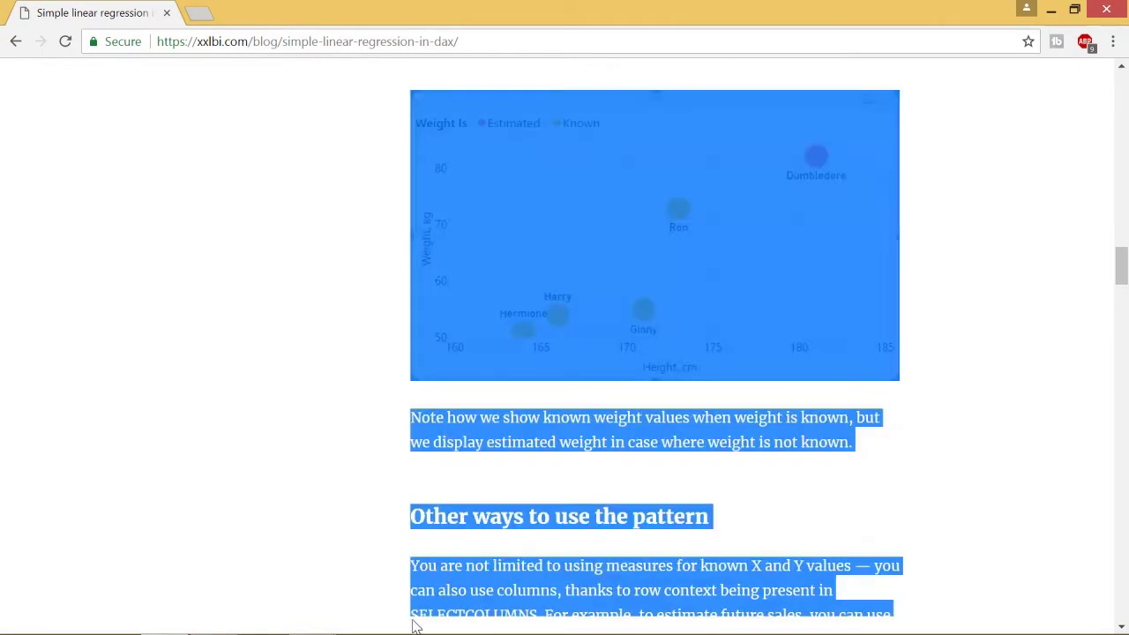
pyautogui.moveTo(445, 598); pyautogui.dragTo(432, 474)
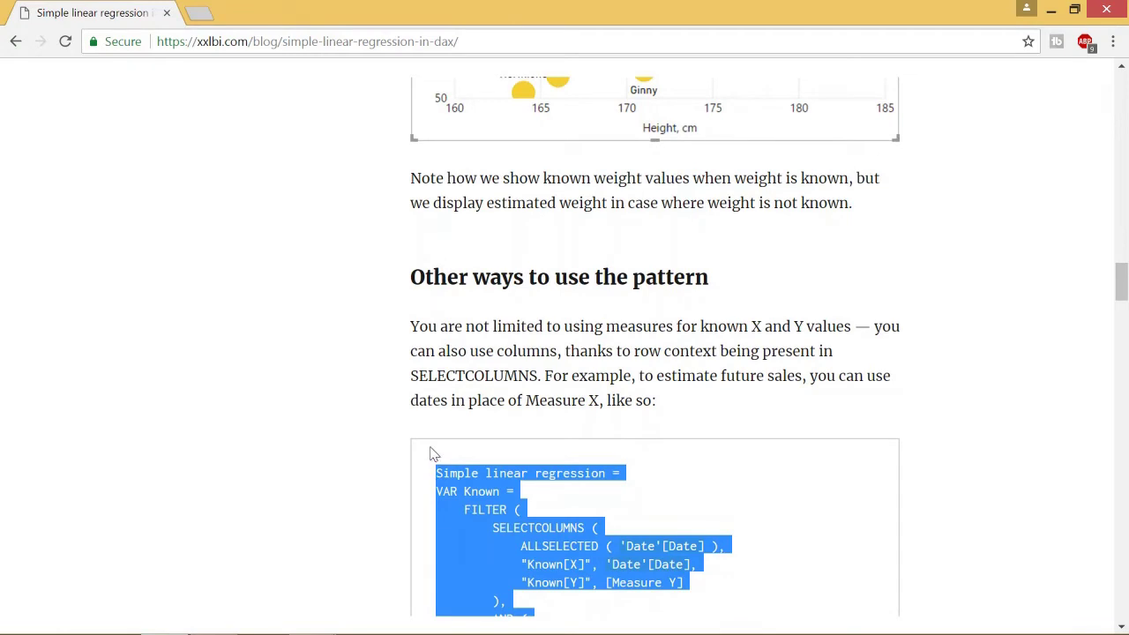
# Return to Power BI Desktop and replace the new measure's default text with the copied Simple linear regression formula
pyautogui.click(311, 620)
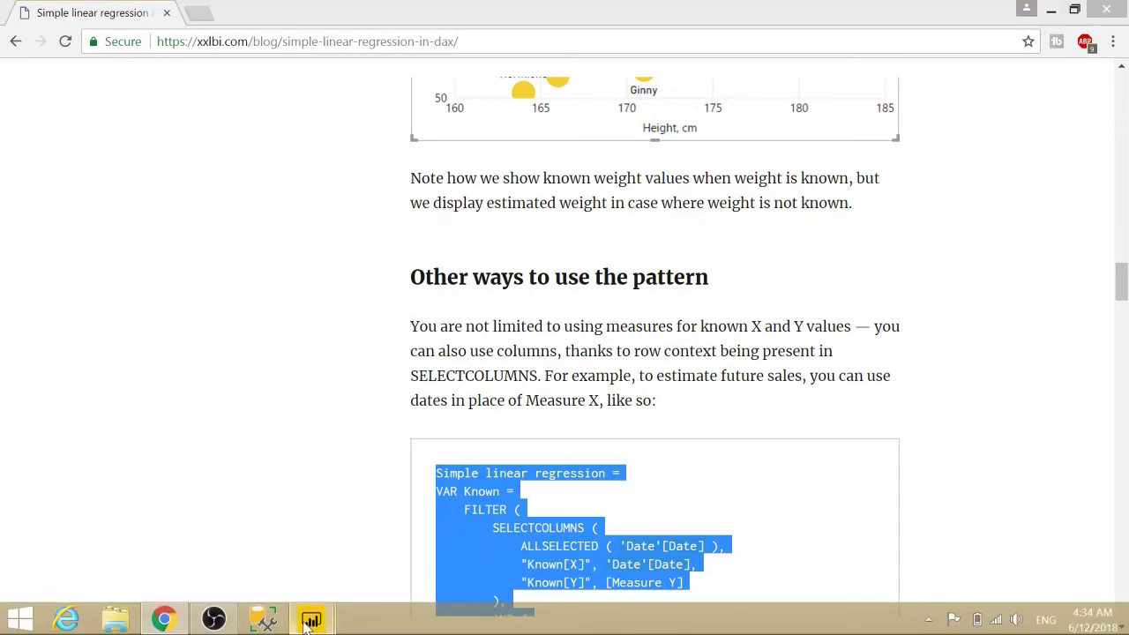
pyautogui.click(370, 551)
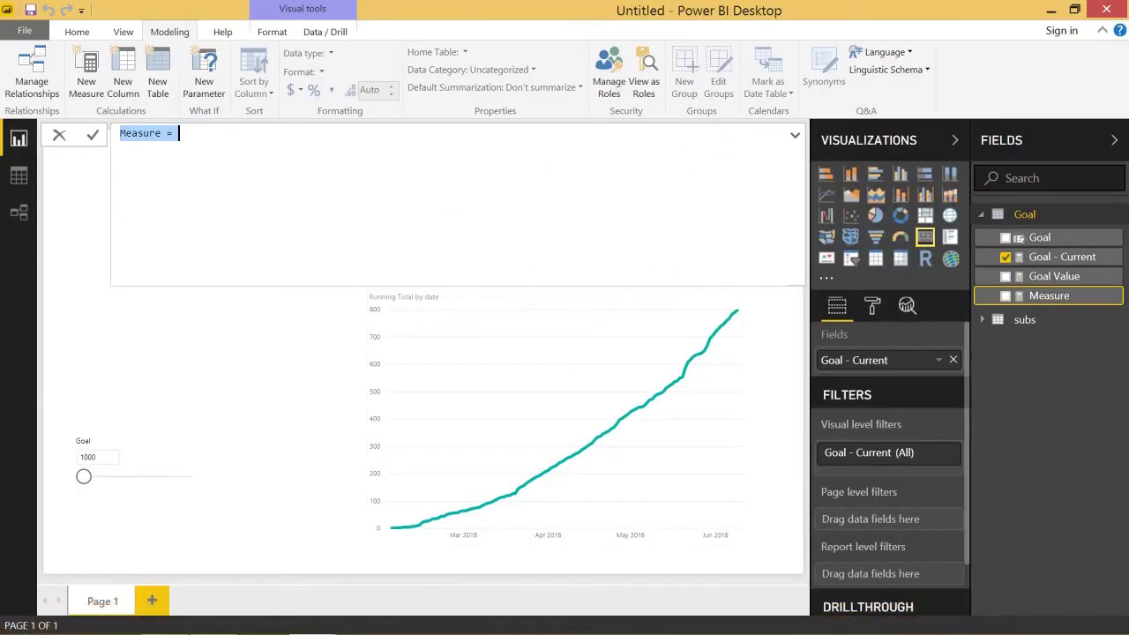
pyautogui.hotkey('ctrl', 'v')
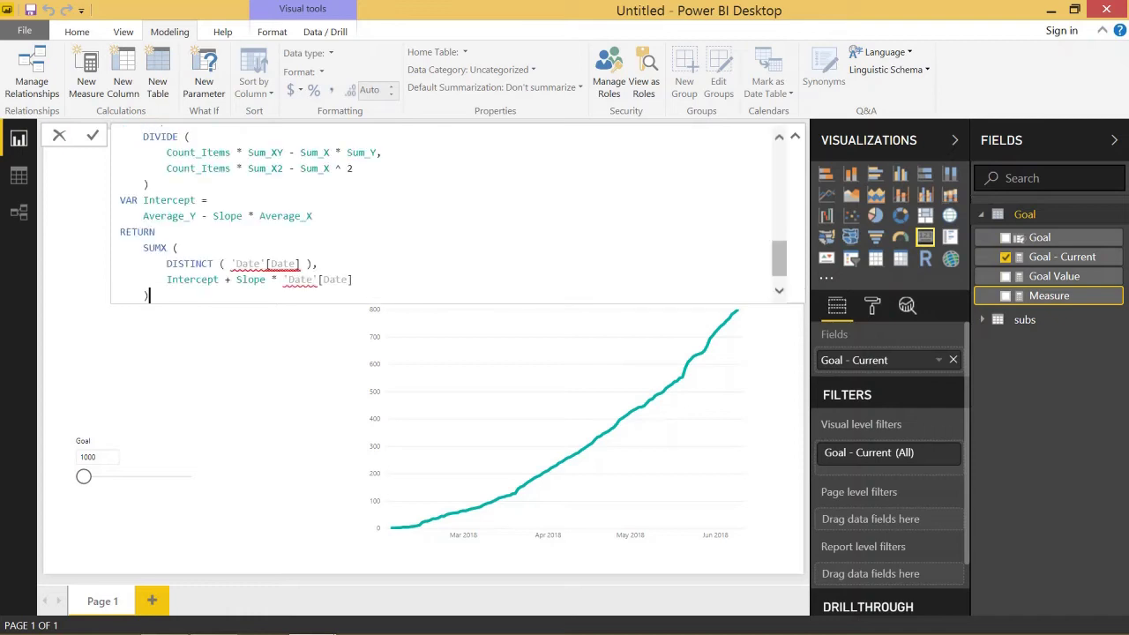
# Review the pasted formula from the Known variable through the sums, averages, slope and intercept to the RETURN expression
pyautogui.scroll(7, 441, 211)
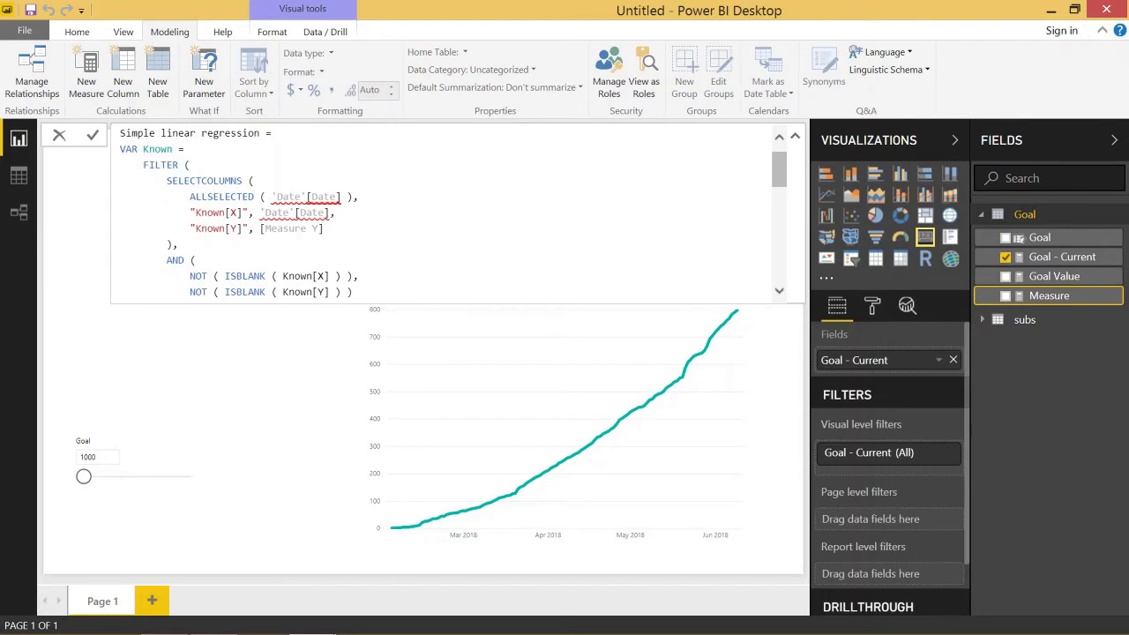
pyautogui.scroll(-5, 441, 212)
pyautogui.scroll(1, 441, 212)
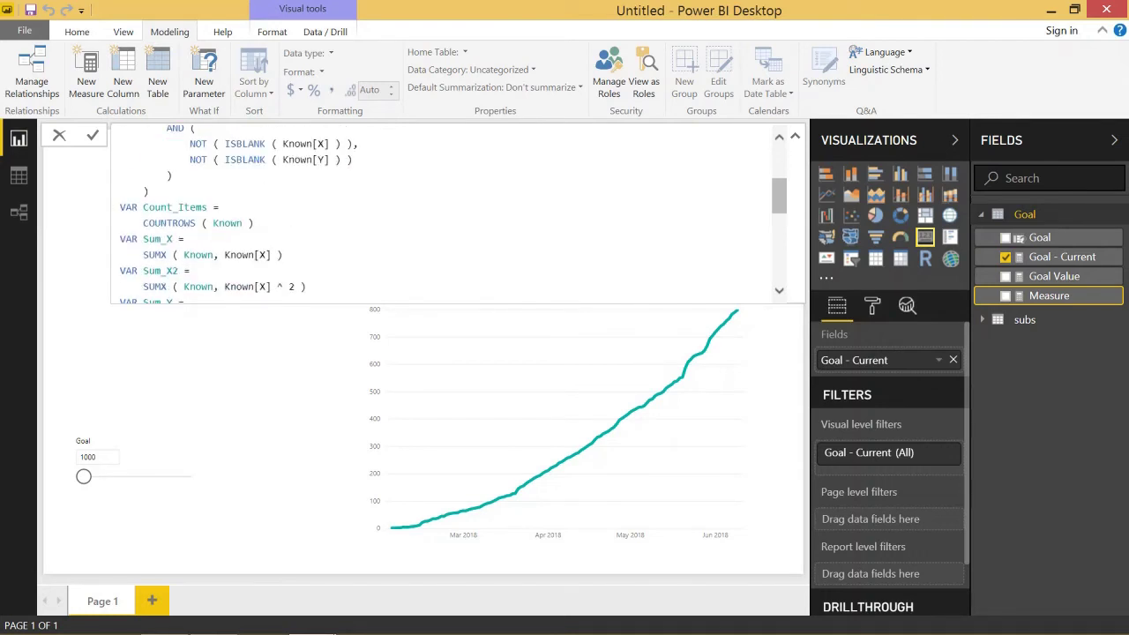
pyautogui.scroll(-3, 441, 212)
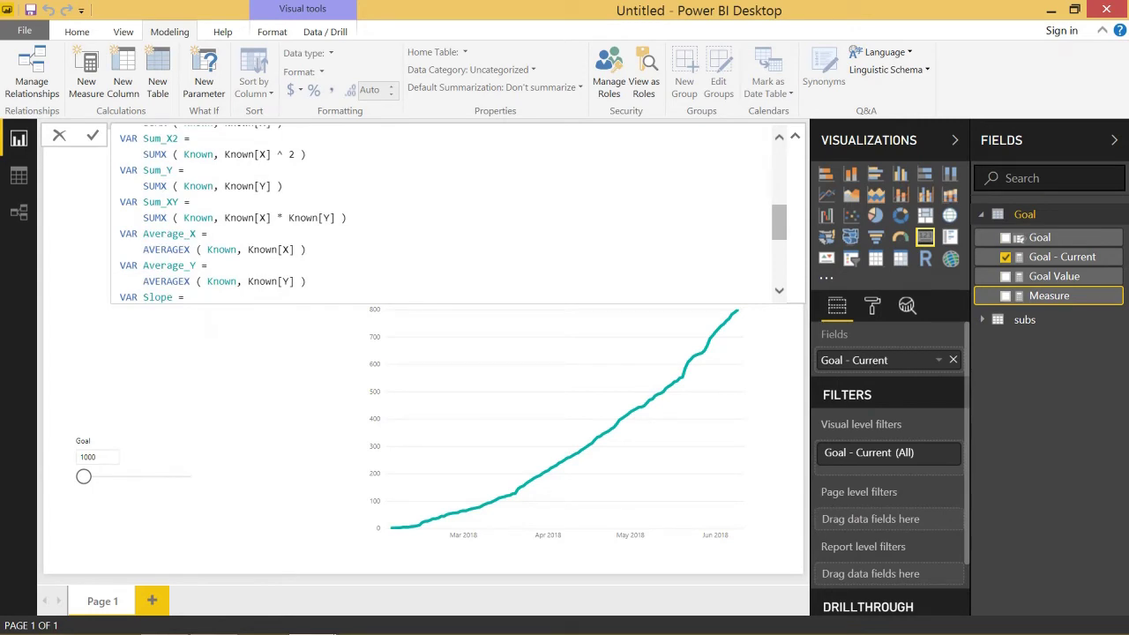
pyautogui.scroll(-1, 441, 211)
pyautogui.scroll(-1, 441, 212)
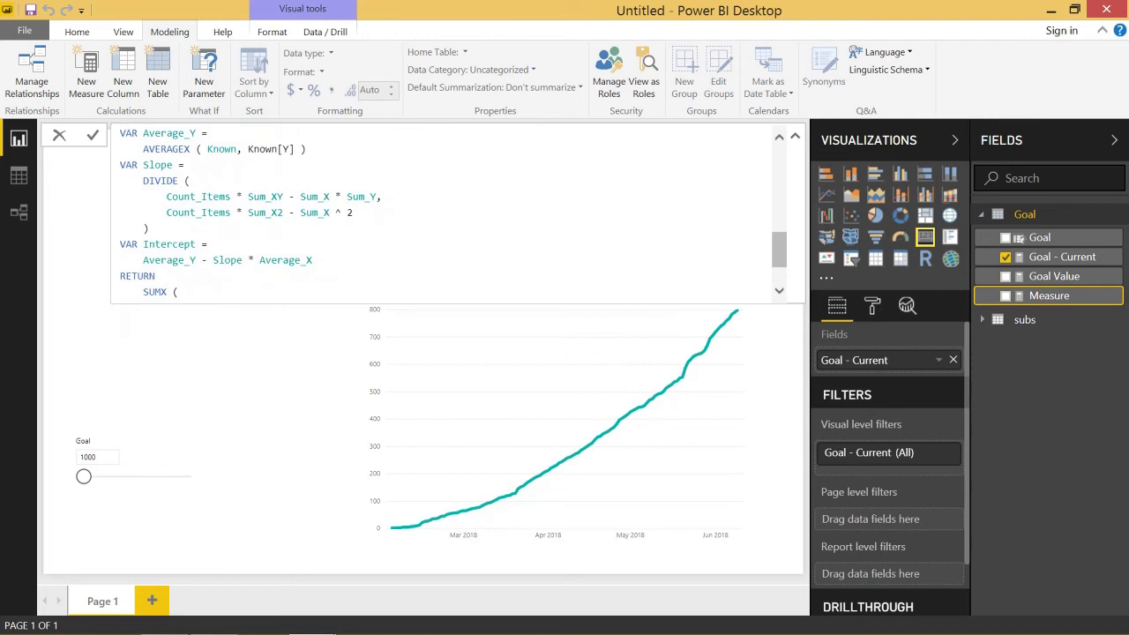
pyautogui.scroll(-1, 441, 212)
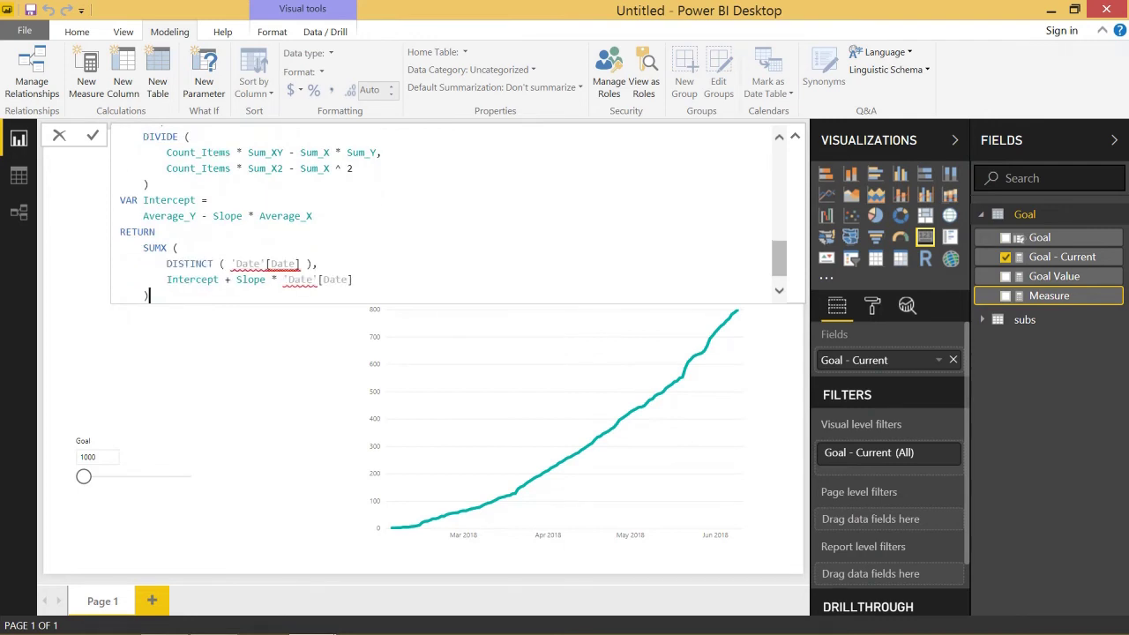
# Replace 'Date'[Date] with subs[date] in the ALLSELECTED argument and in the "Known[X]" column of the Known variable
pyautogui.scroll(8, 441, 212)
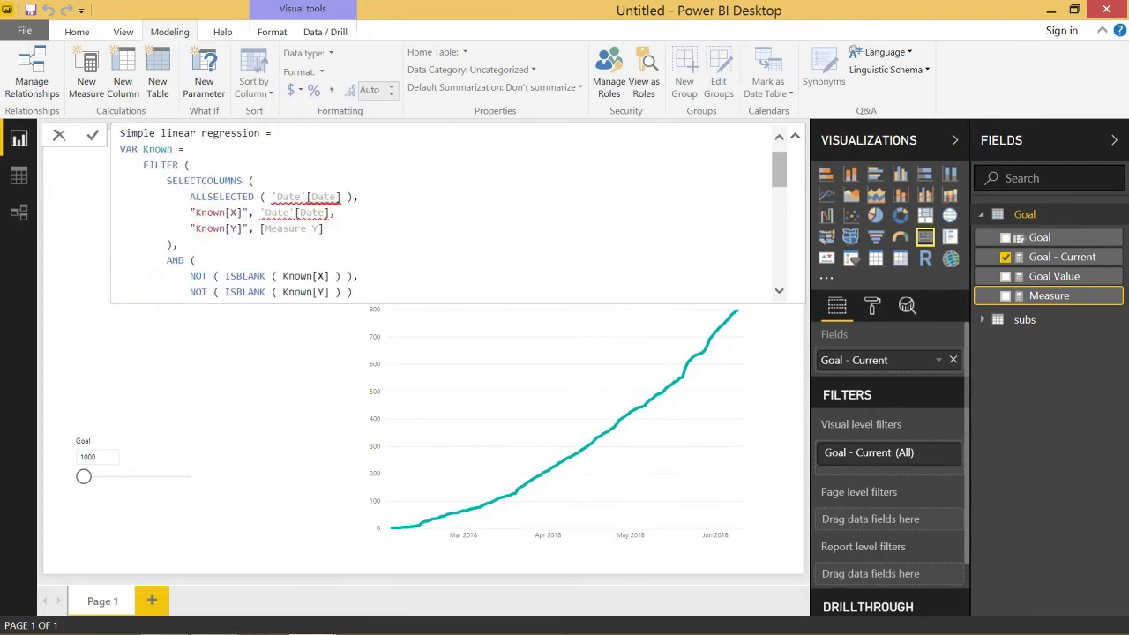
pyautogui.click(341, 196)
pyautogui.moveTo(341, 196); pyautogui.dragTo(277, 195)
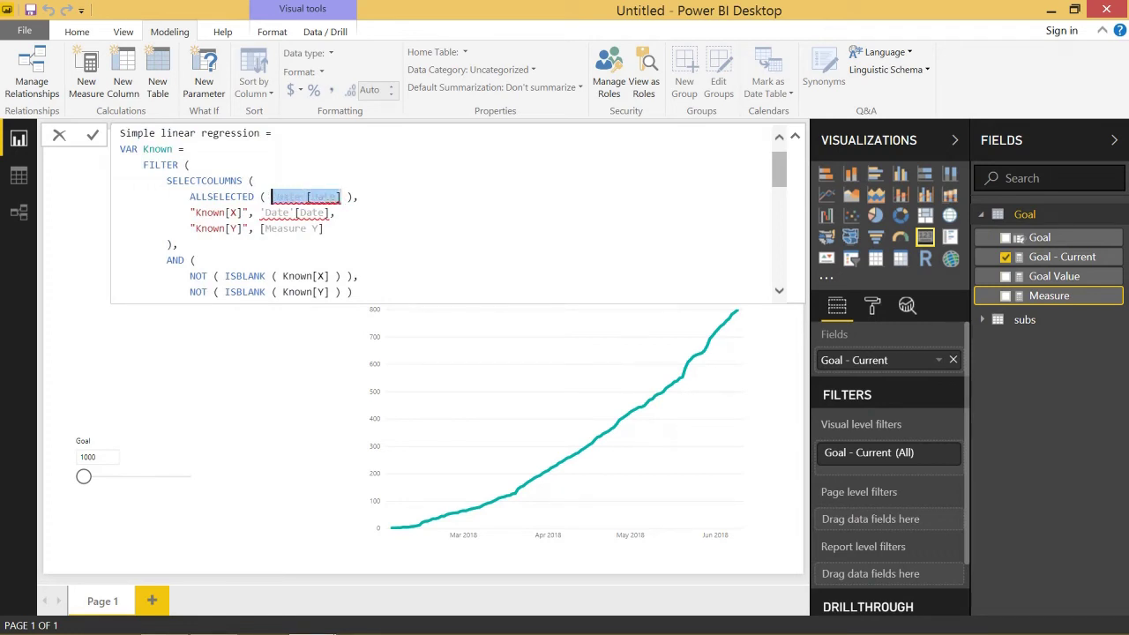
pyautogui.press('BackSpace')
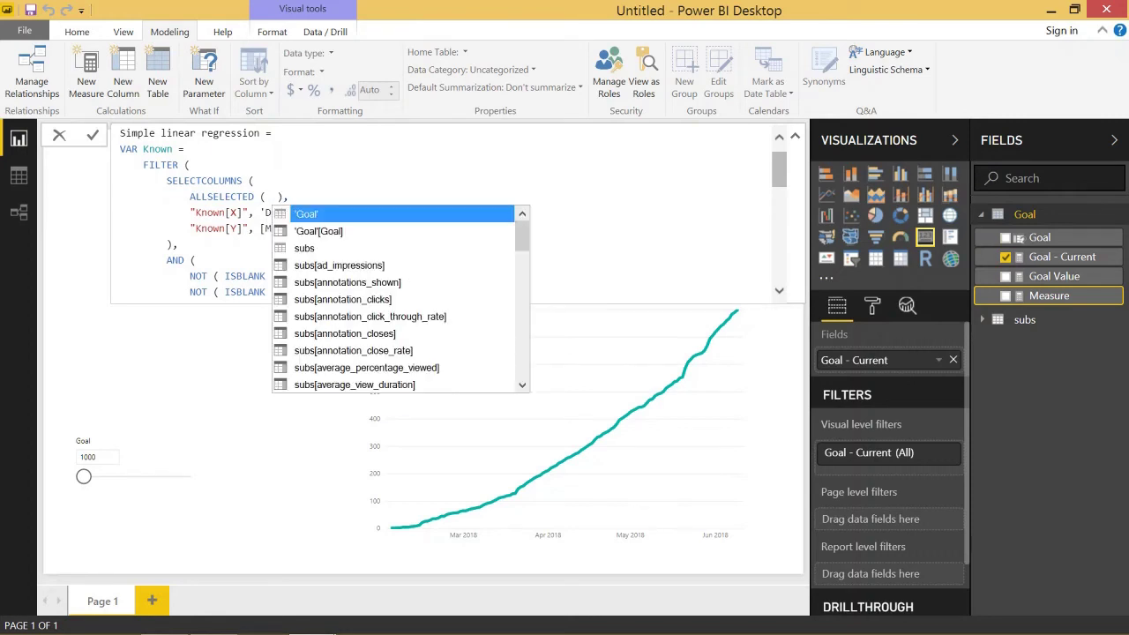
pyautogui.write('subs')
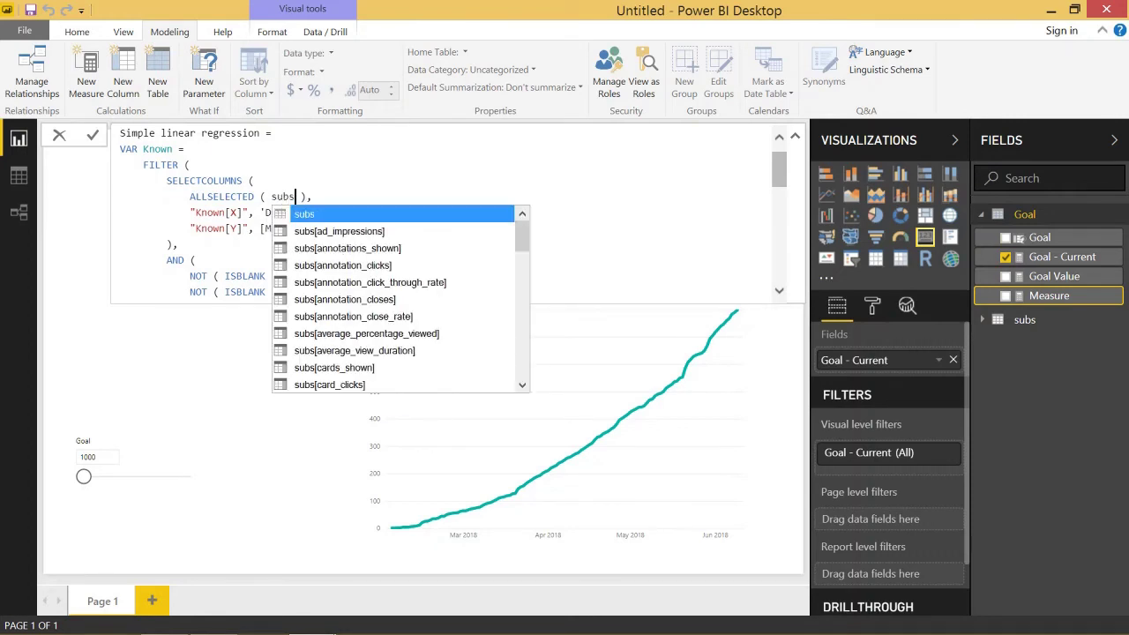
pyautogui.write('[date]')
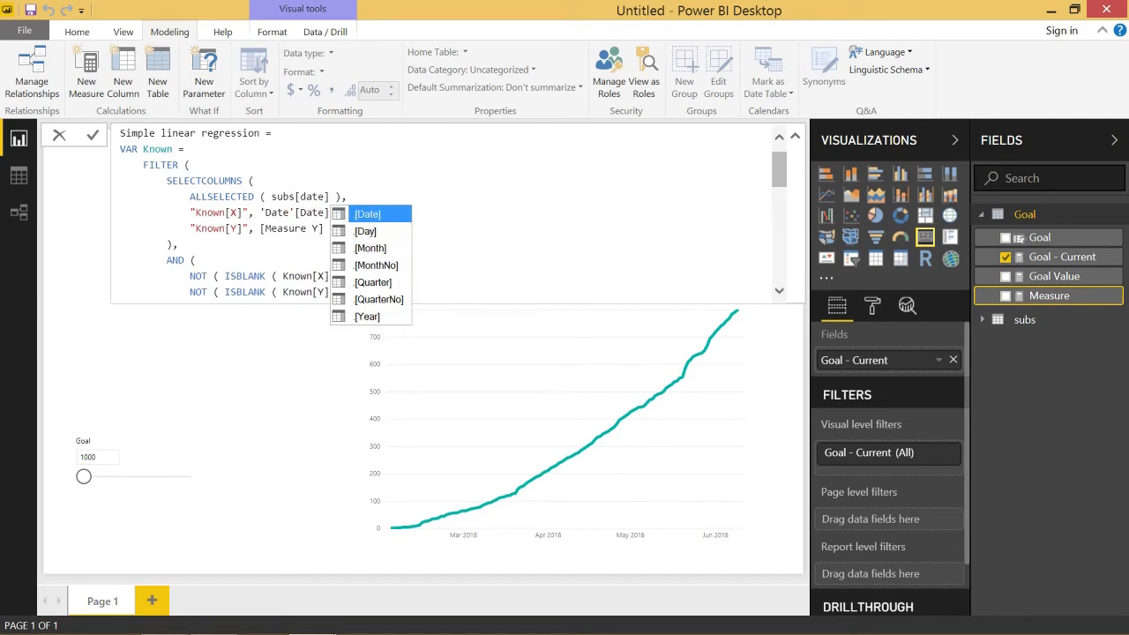
pyautogui.moveTo(330, 213); pyautogui.dragTo(259, 212)
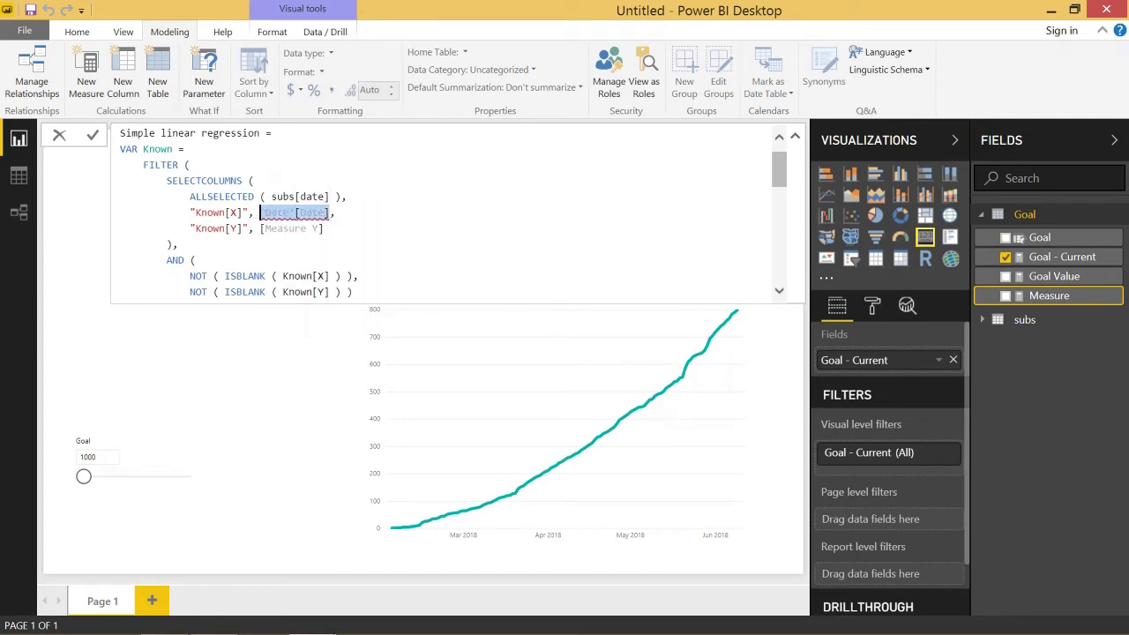
pyautogui.write('subs[date]')
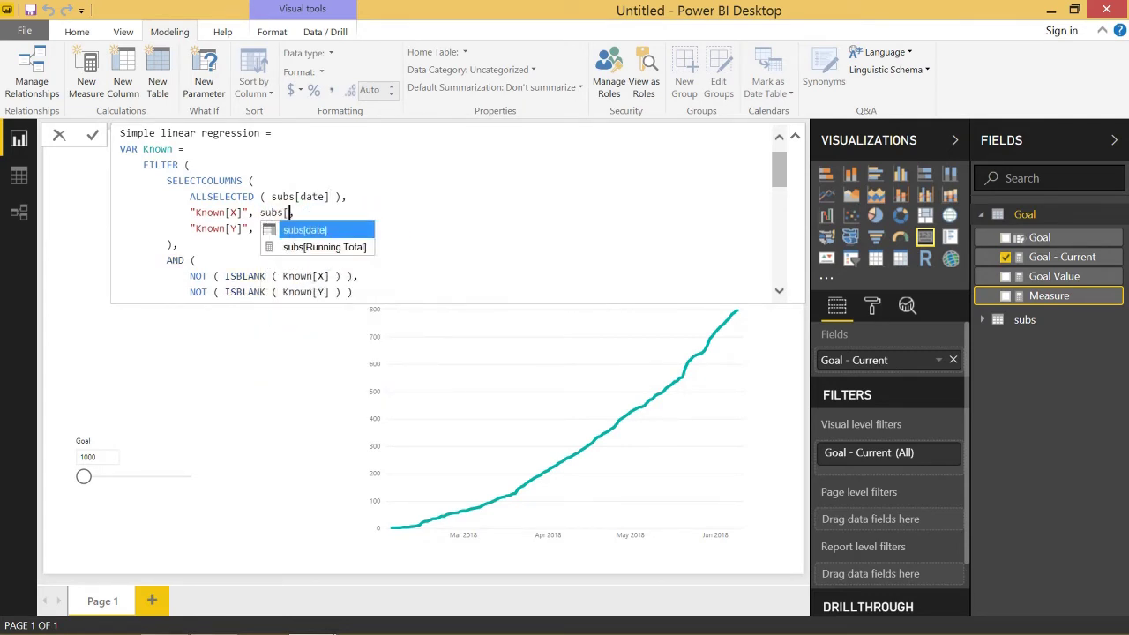
# Replace the [Measure Y] placeholder for "Known[Y]" with the [Running Total] measure
pyautogui.doubleClick(277, 228)
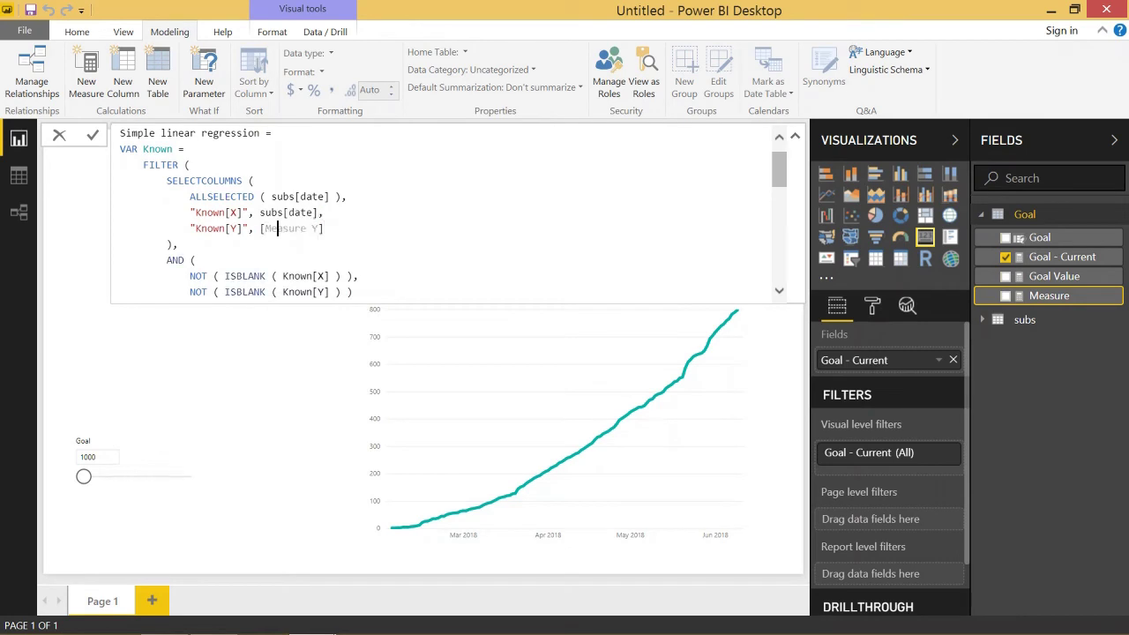
pyautogui.write('run')
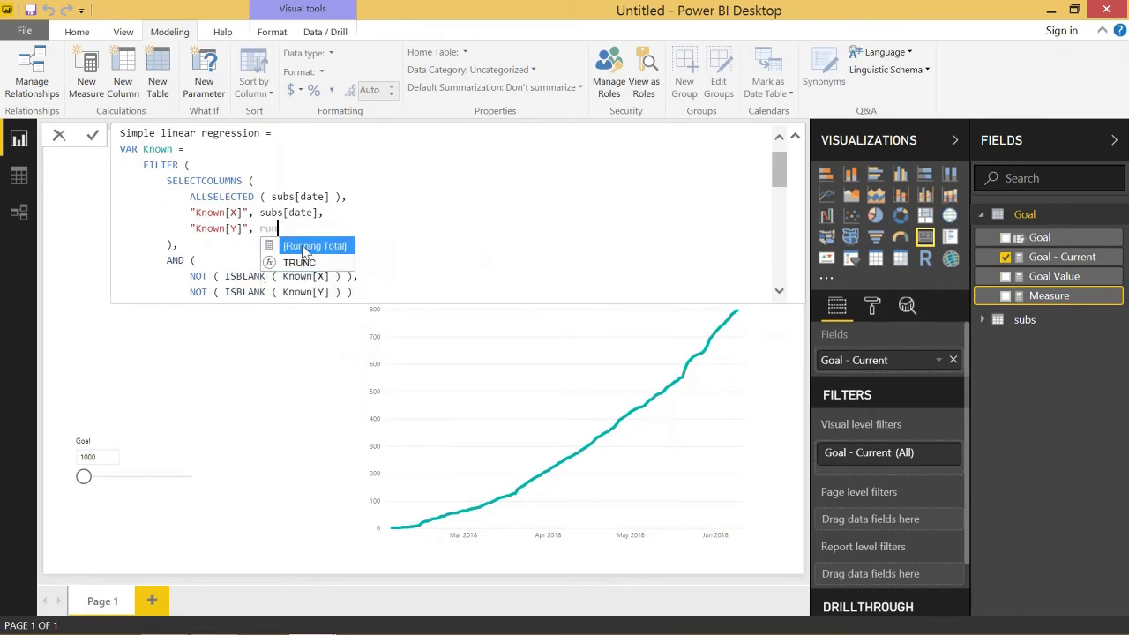
pyautogui.click(309, 247)
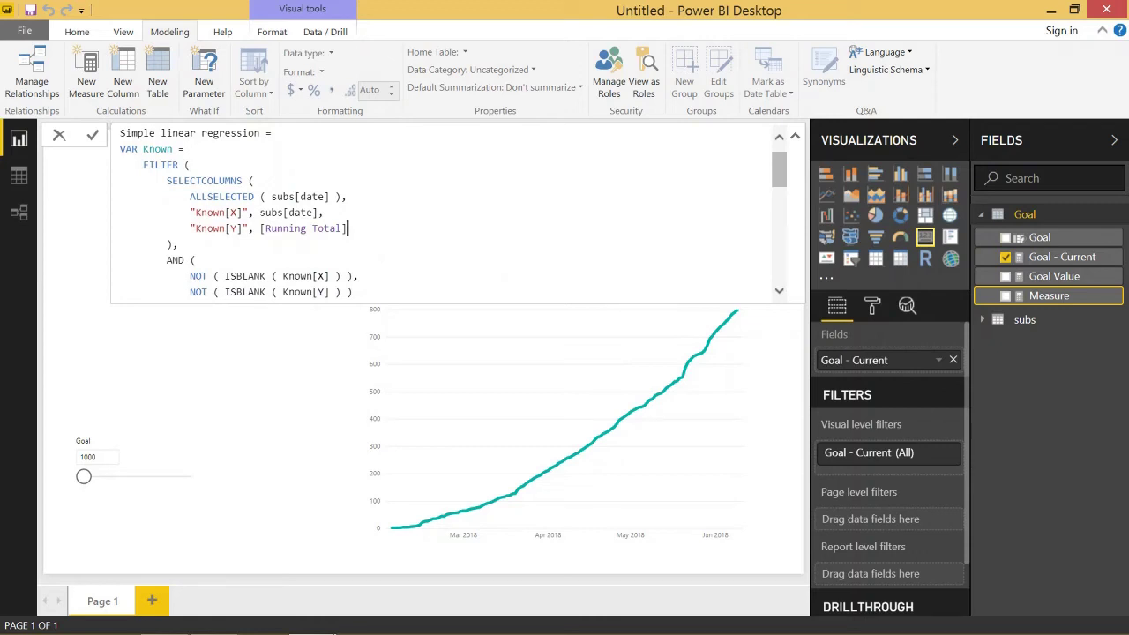
# Replace both 'Date'[Date] references in the RETURN expression's SUMX with subs[date] and commit the measure
pyautogui.scroll(-9, 442, 212)
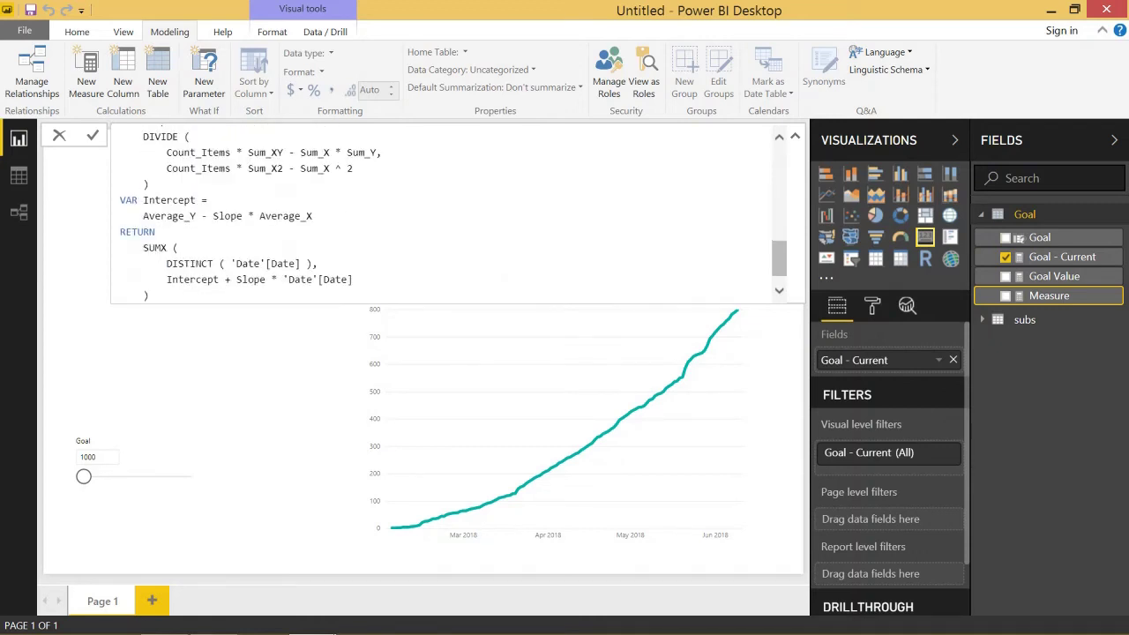
pyautogui.moveTo(301, 264); pyautogui.dragTo(233, 264)
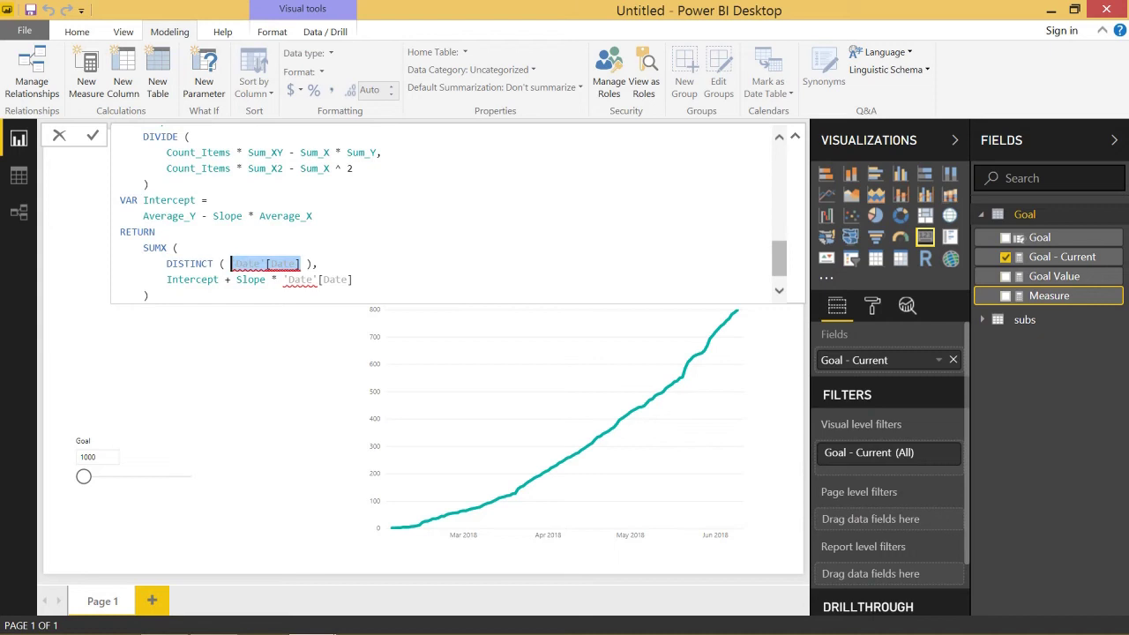
pyautogui.write('subs')
pyautogui.write('[date]')
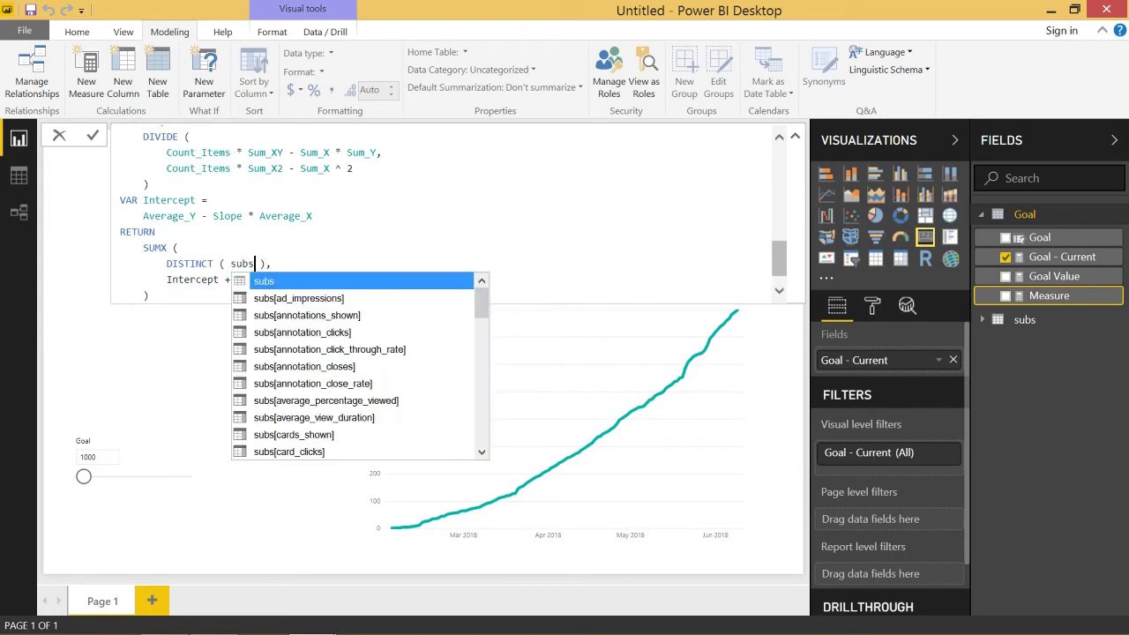
pyautogui.click(266, 279)
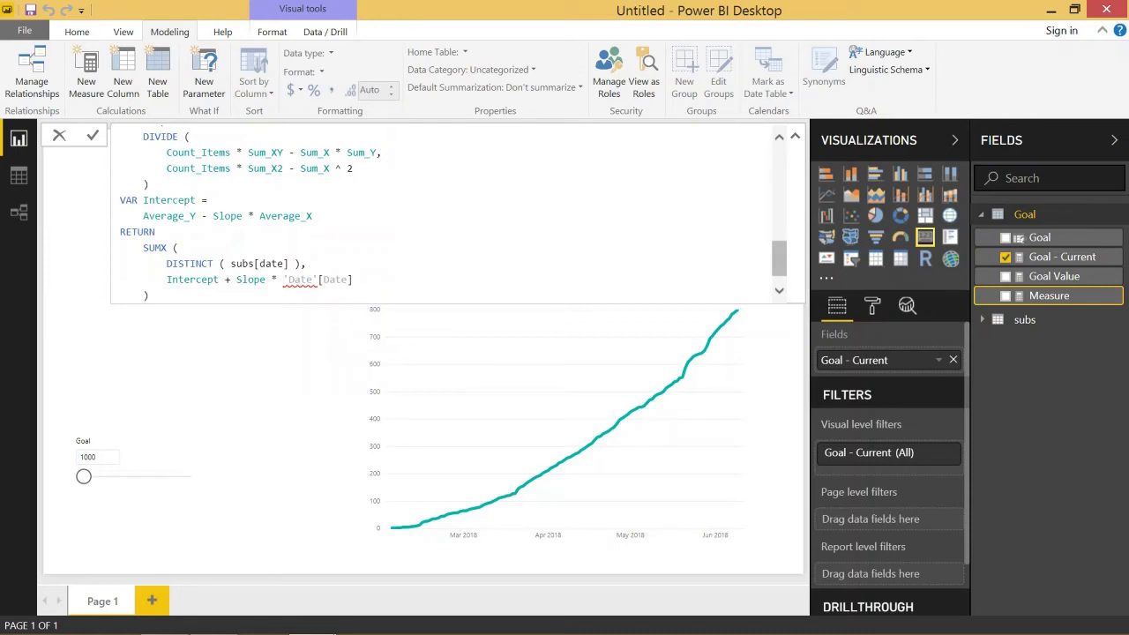
pyautogui.write('subs[date]')
pyautogui.press('Return')
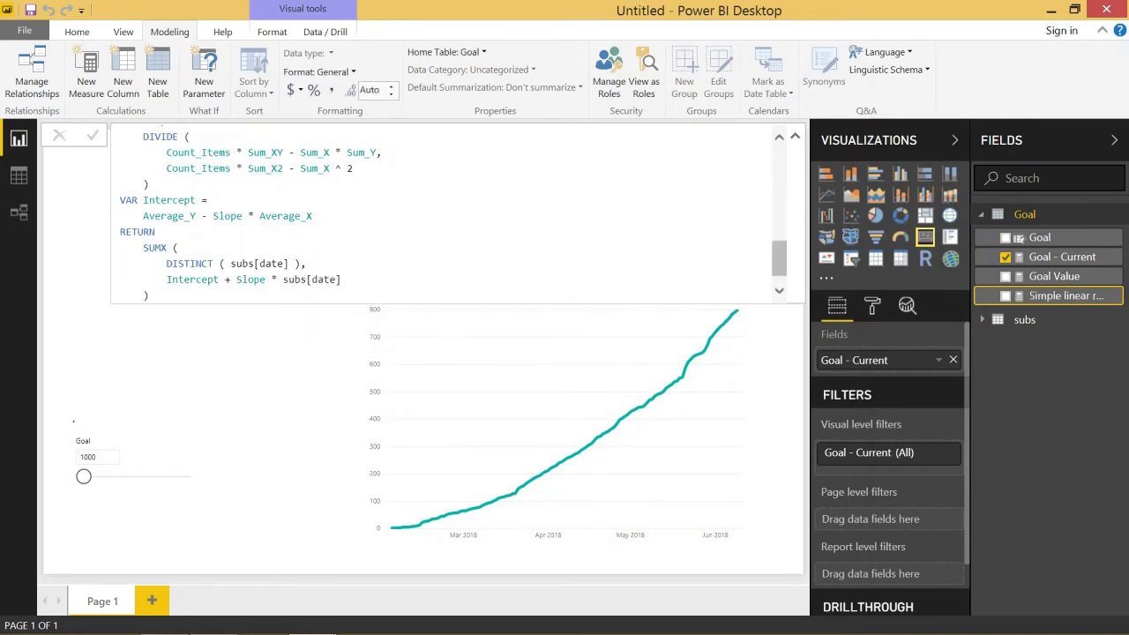
# Add the Simple linear regression measure to the Running Total line chart as a second line
pyautogui.moveTo(1058, 298); pyautogui.dragTo(567, 416)
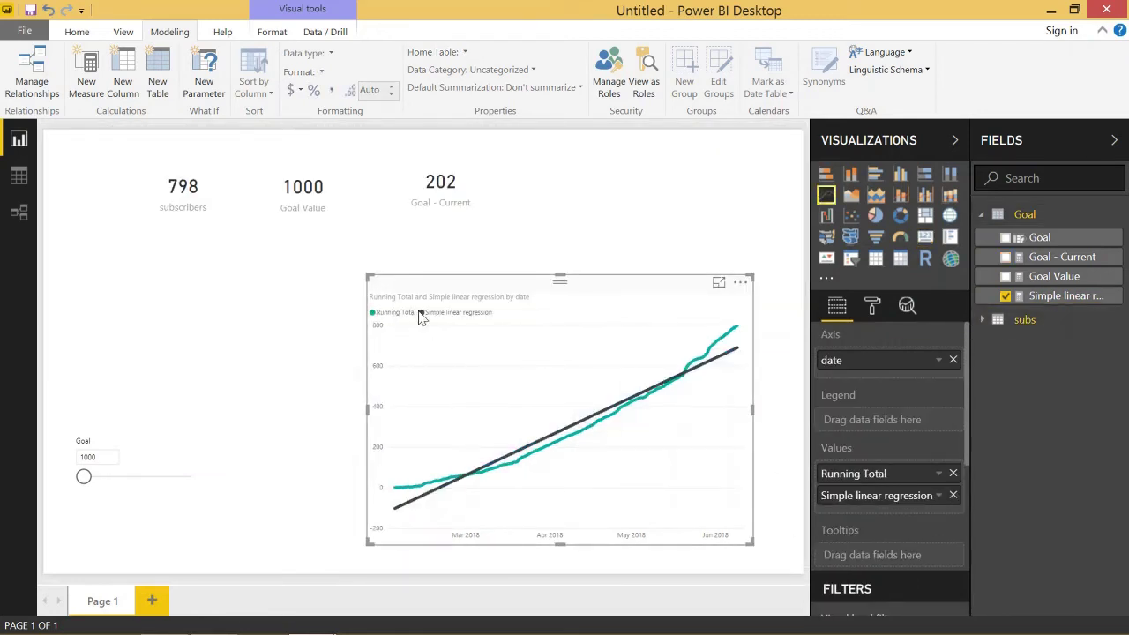
pyautogui.moveTo(565, 428)
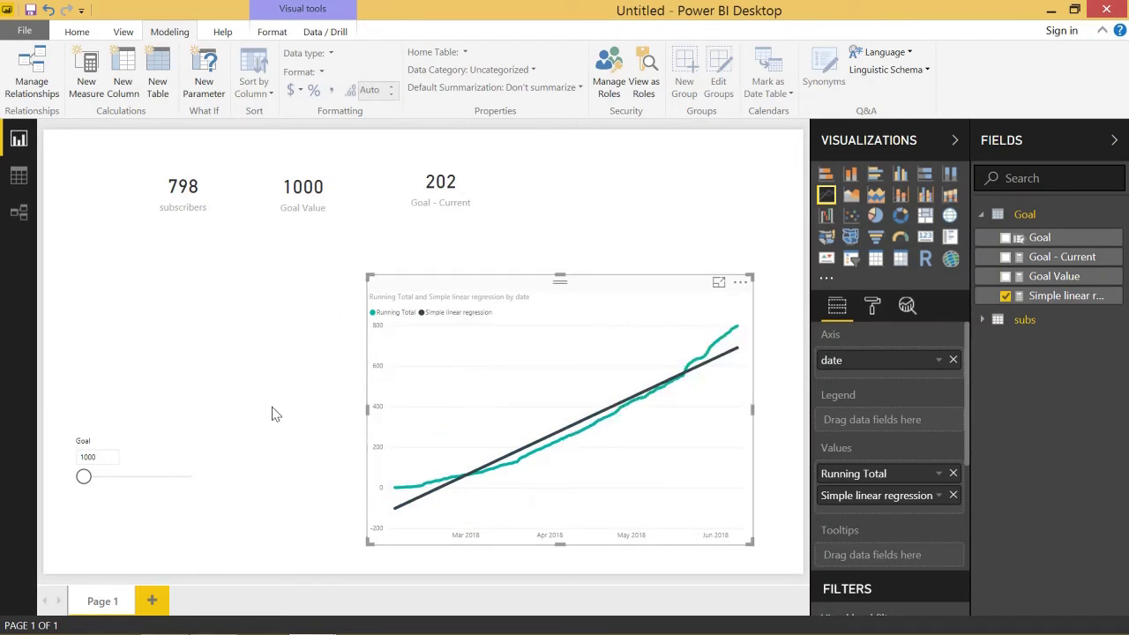
# Create a slicer on the date field of the subs table and place it above the Goal slicer
pyautogui.click(202, 361)
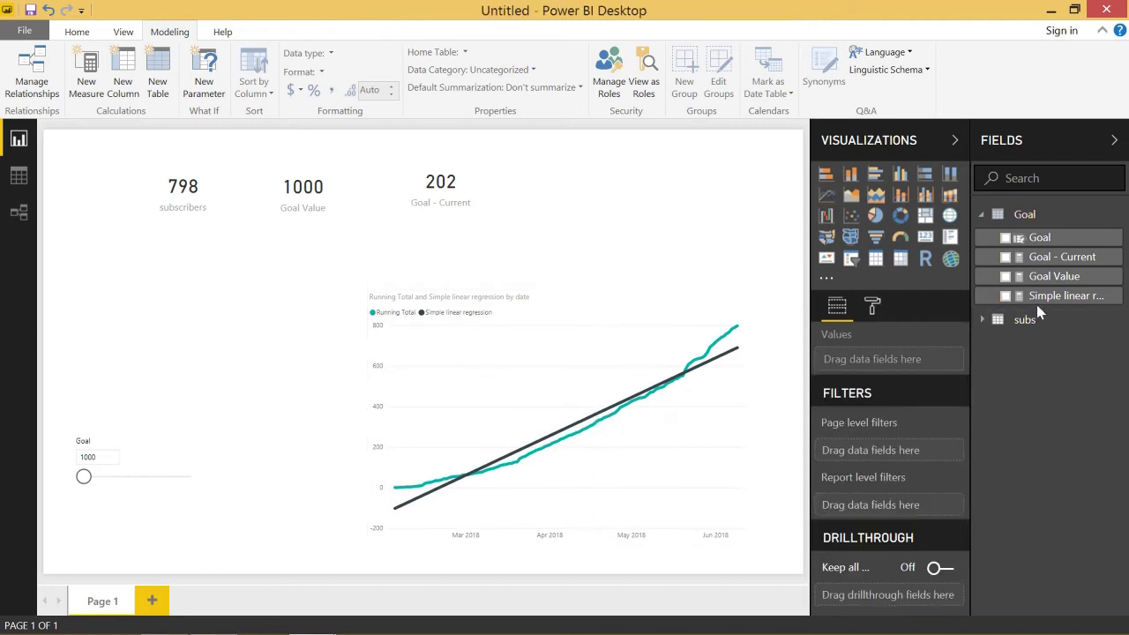
pyautogui.click(851, 258)
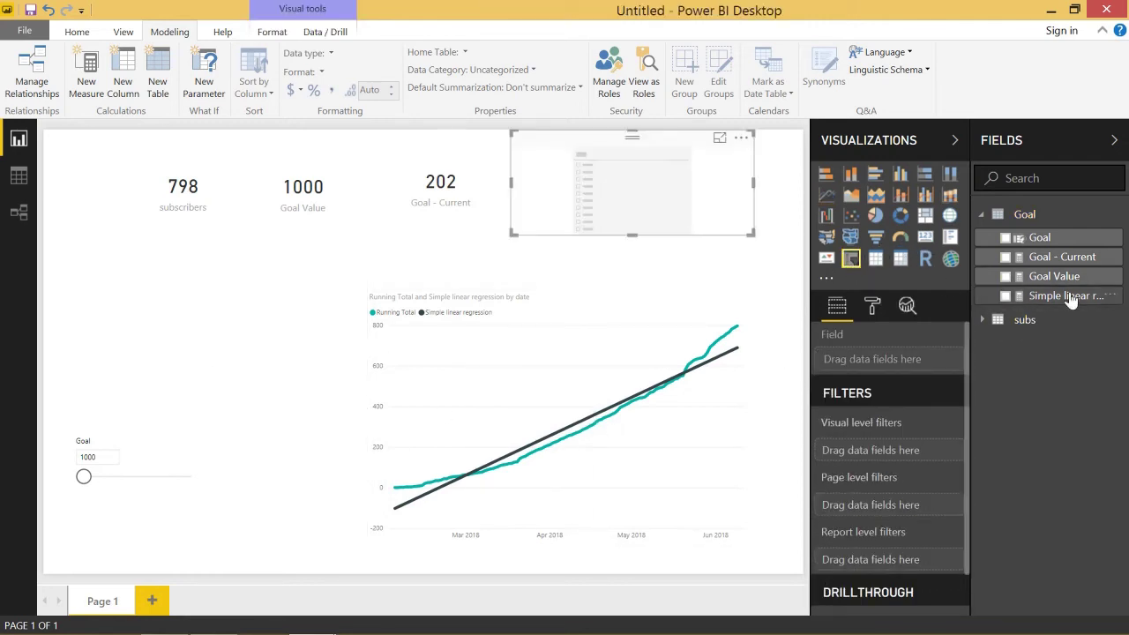
pyautogui.click(1025, 319)
pyautogui.scroll(-3, 1057, 425)
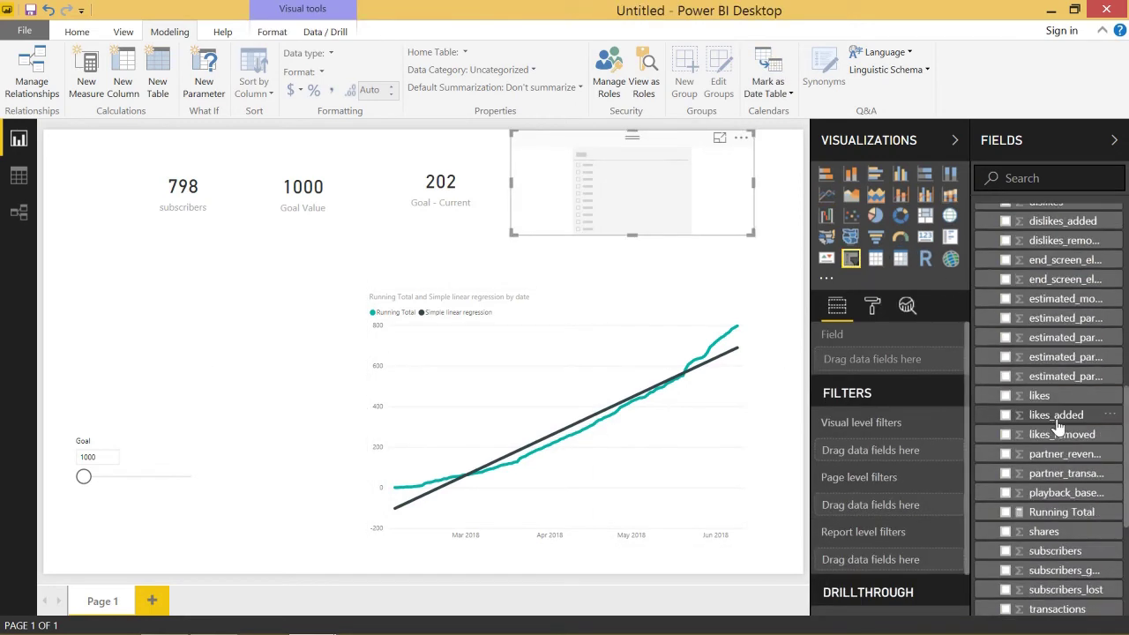
pyautogui.scroll(3, 1057, 425)
pyautogui.moveTo(1050, 446); pyautogui.dragTo(692, 194)
pyautogui.moveTo(686, 143); pyautogui.dragTo(227, 291)
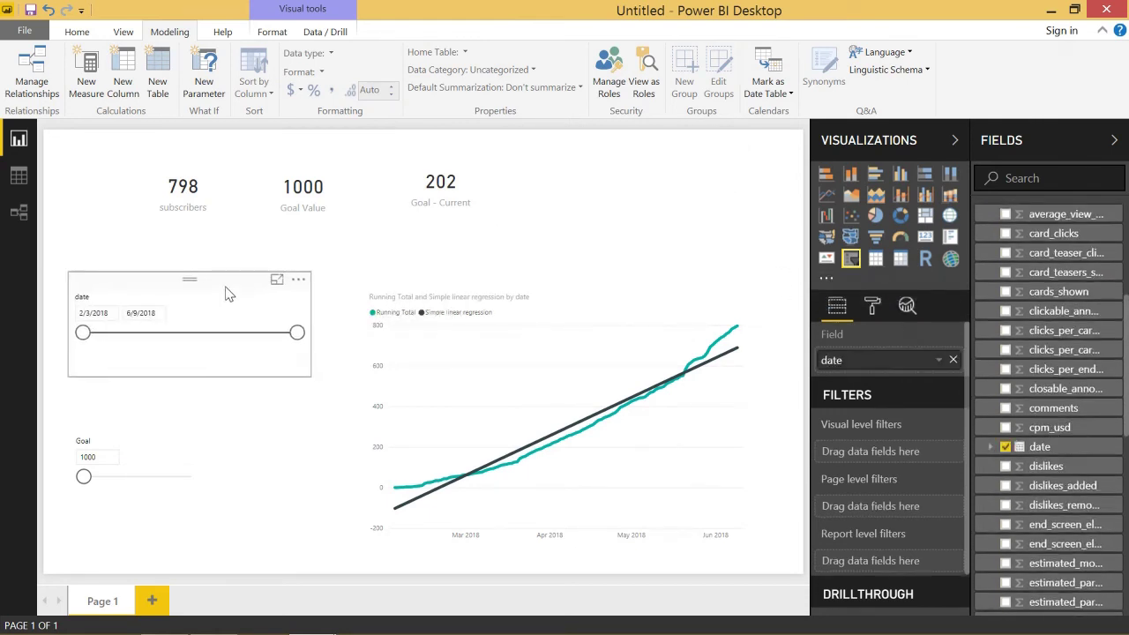
# Test the date slicer on the range 4/7/2018 to 5/14/2018 and finish with 2/3/2018 to 3/22/2018
pyautogui.moveTo(83, 334); pyautogui.dragTo(190, 333)
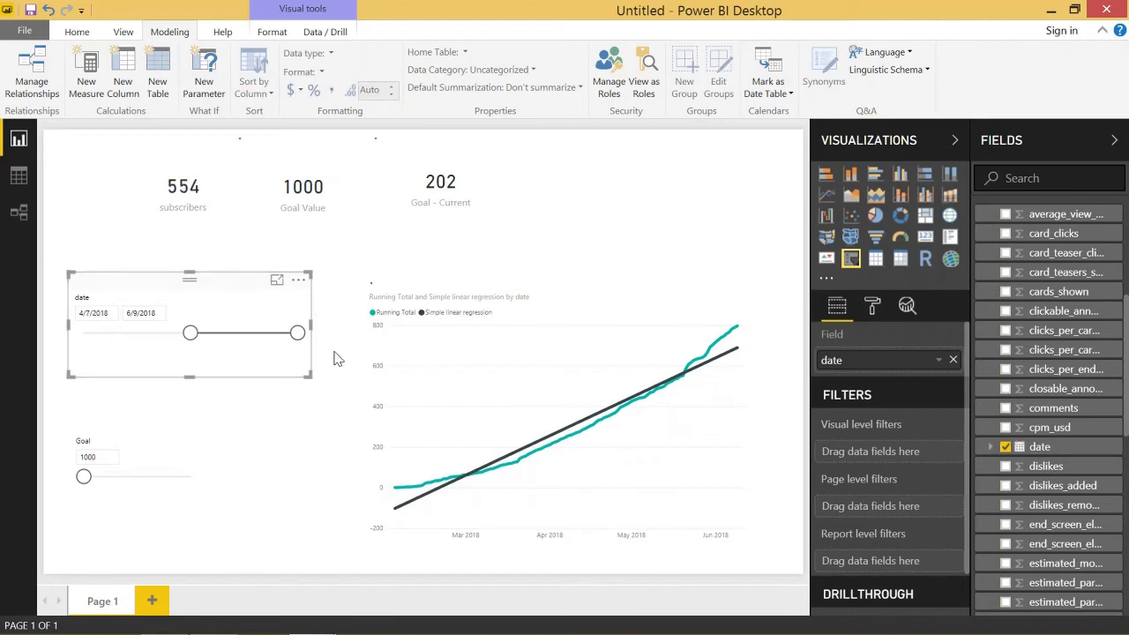
pyautogui.moveTo(298, 332); pyautogui.dragTo(253, 332)
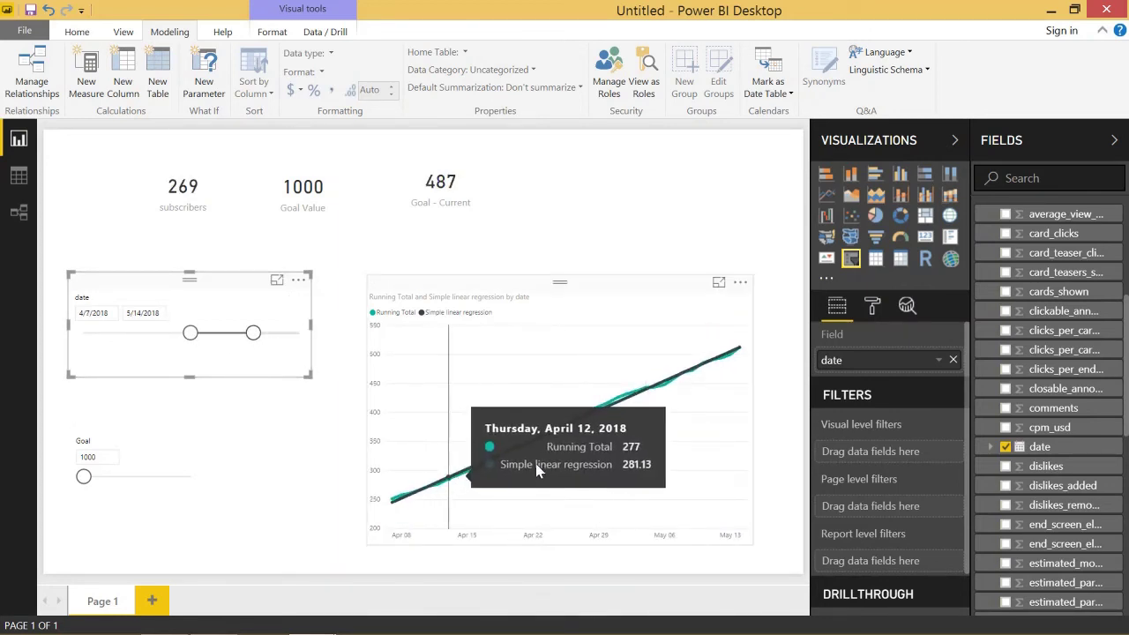
pyautogui.moveTo(190, 333); pyautogui.dragTo(56, 338)
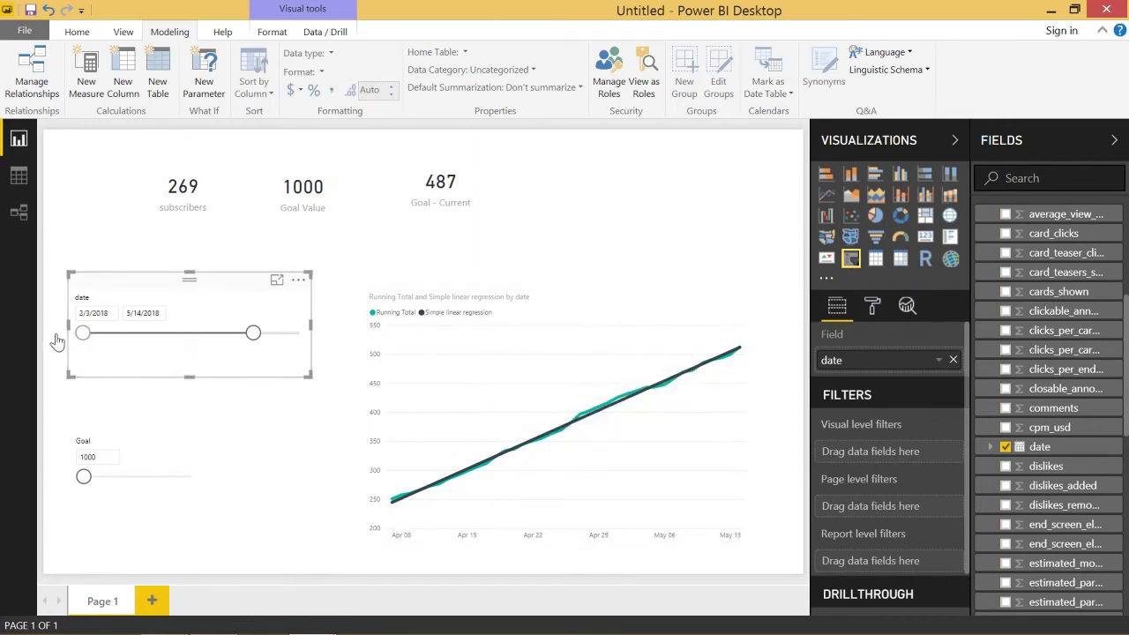
pyautogui.click(56, 338)
pyautogui.moveTo(253, 333); pyautogui.dragTo(164, 334)
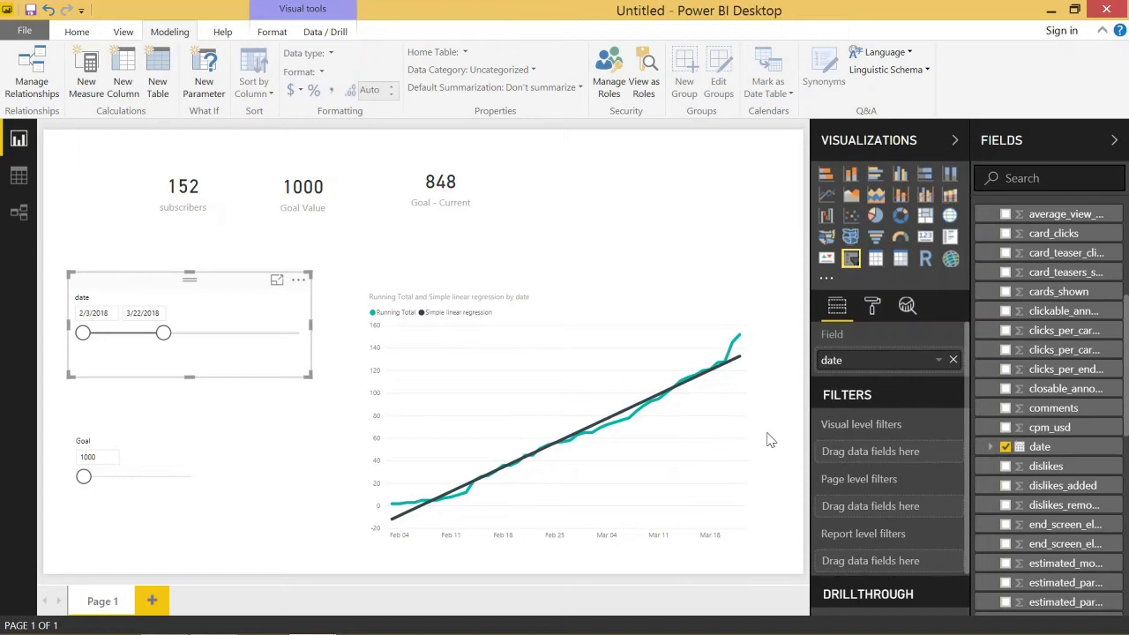
# Shift the line chart slightly up the page and open the Simple linear regression measure's formula
pyautogui.moveTo(613, 311); pyautogui.dragTo(647, 269)
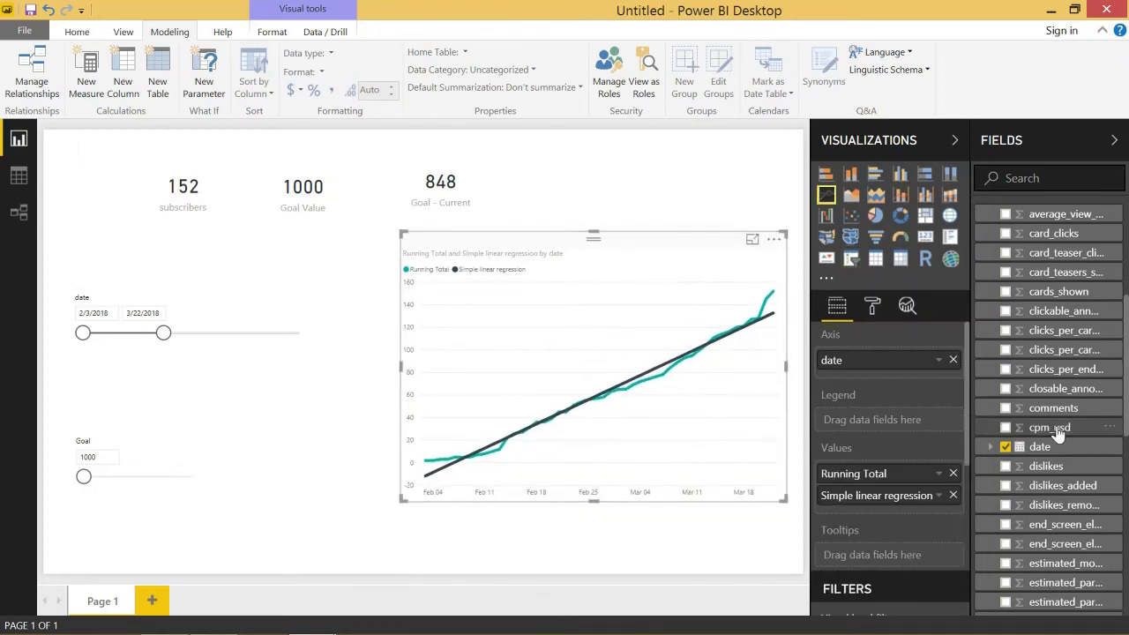
pyautogui.scroll(-10, 1063, 437)
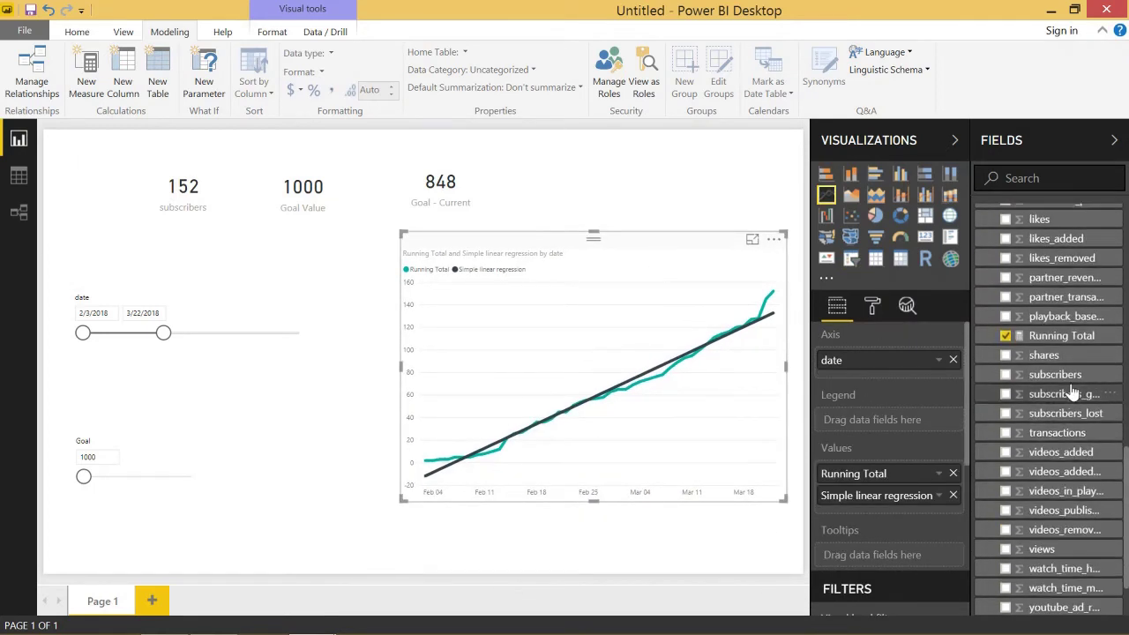
pyautogui.scroll(15, 1076, 388)
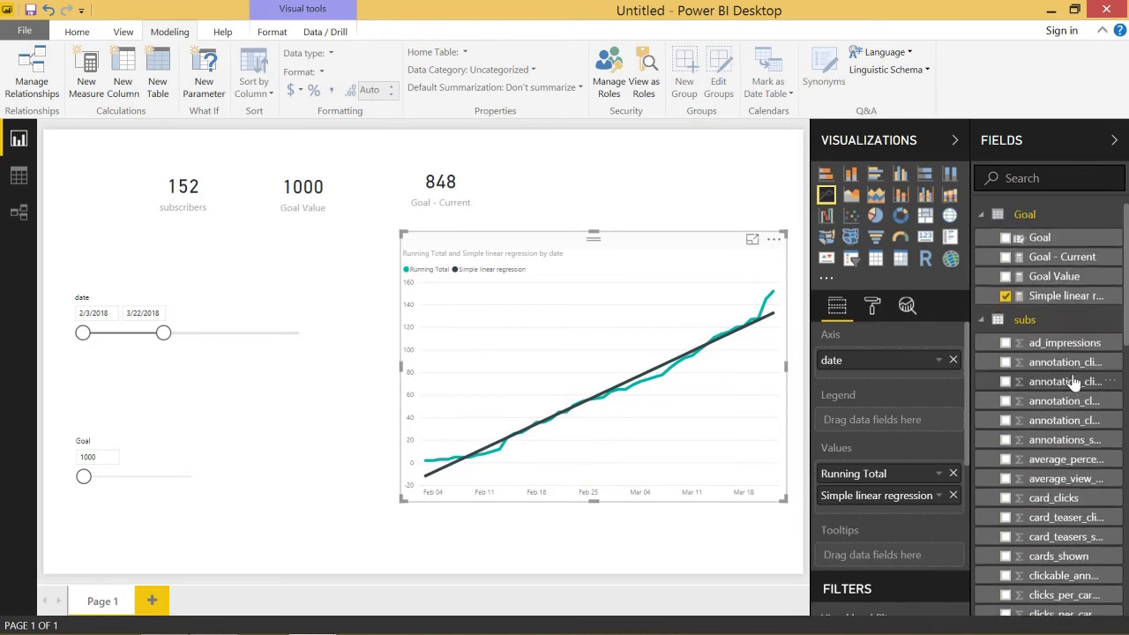
pyautogui.click(1063, 295)
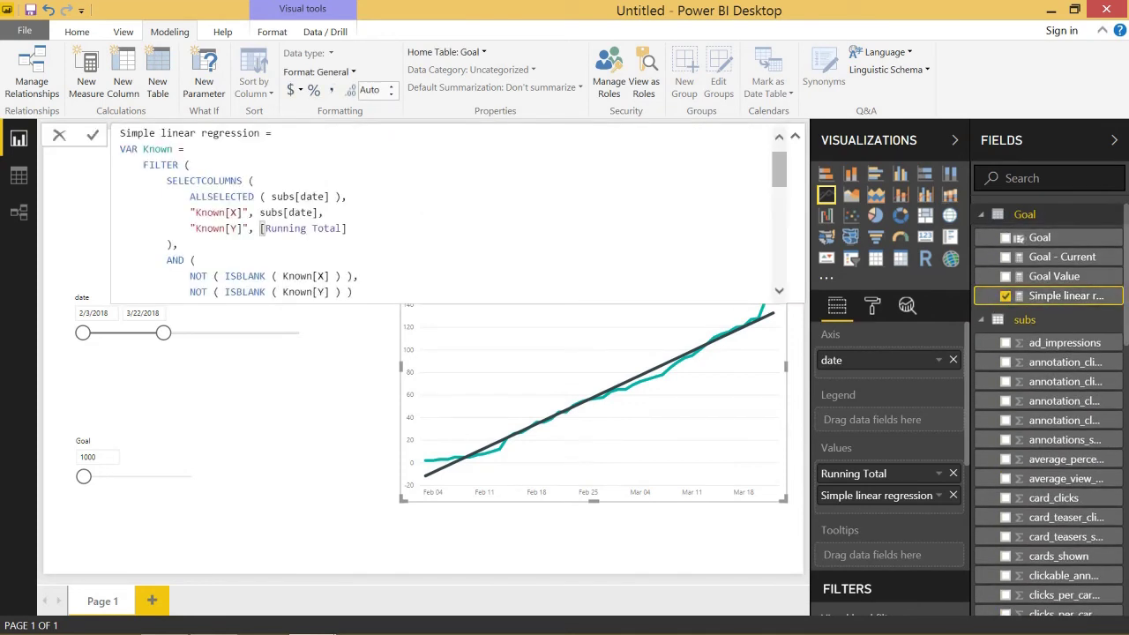
pyautogui.click(300, 566)
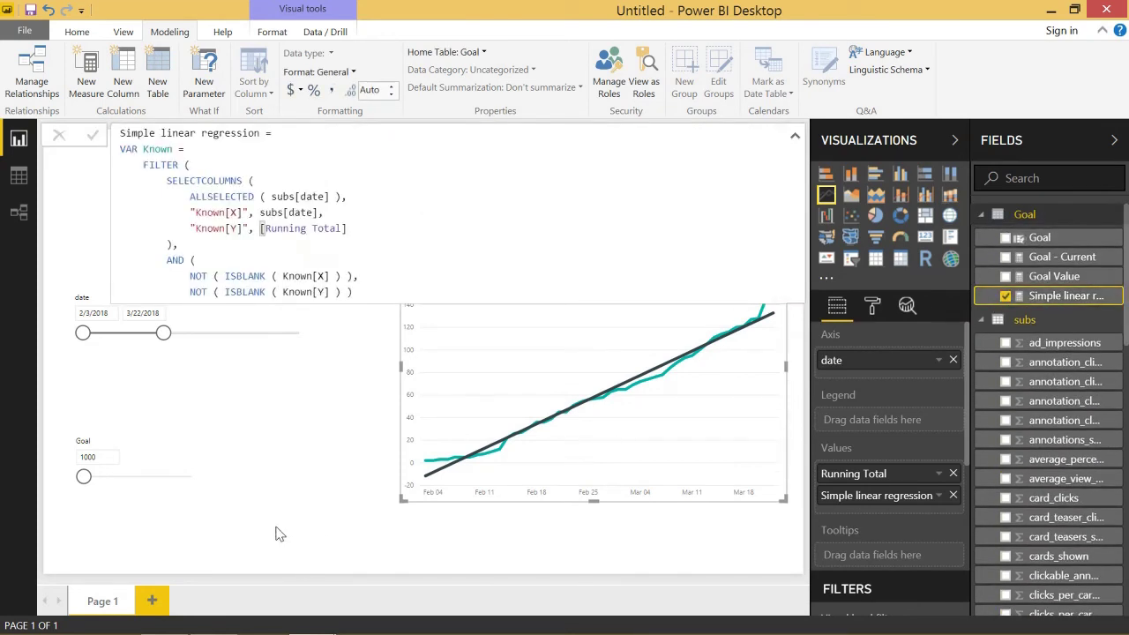
# Insert the picture of the slope, intercept and regression formulas from the Desktop folder into the report page
pyautogui.click(76, 32)
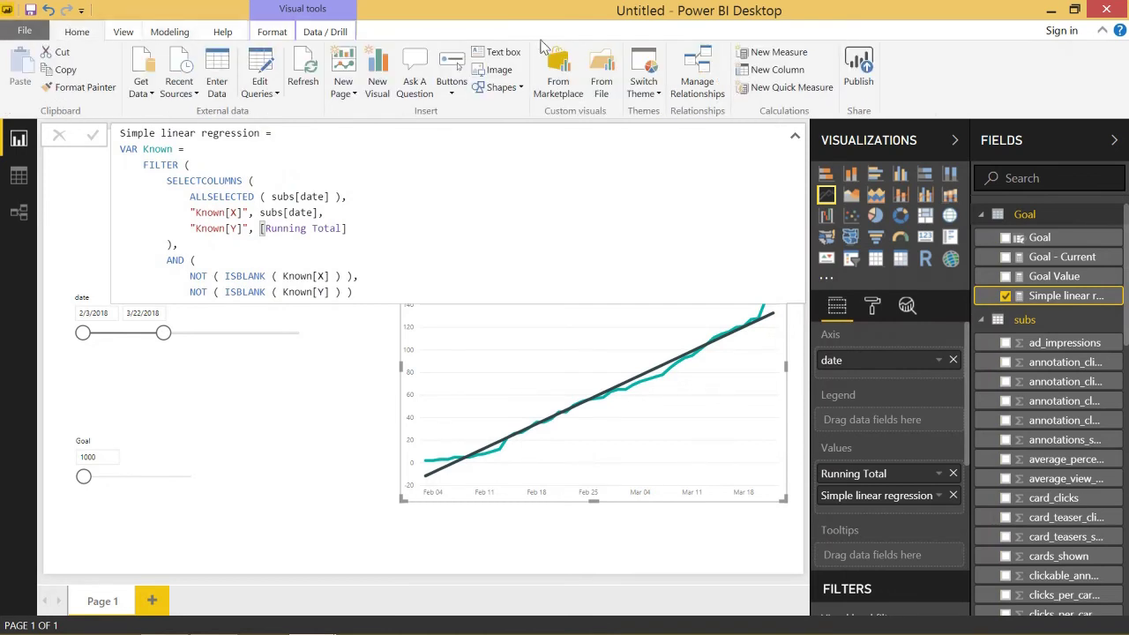
pyautogui.click(492, 72)
pyautogui.click(65, 119)
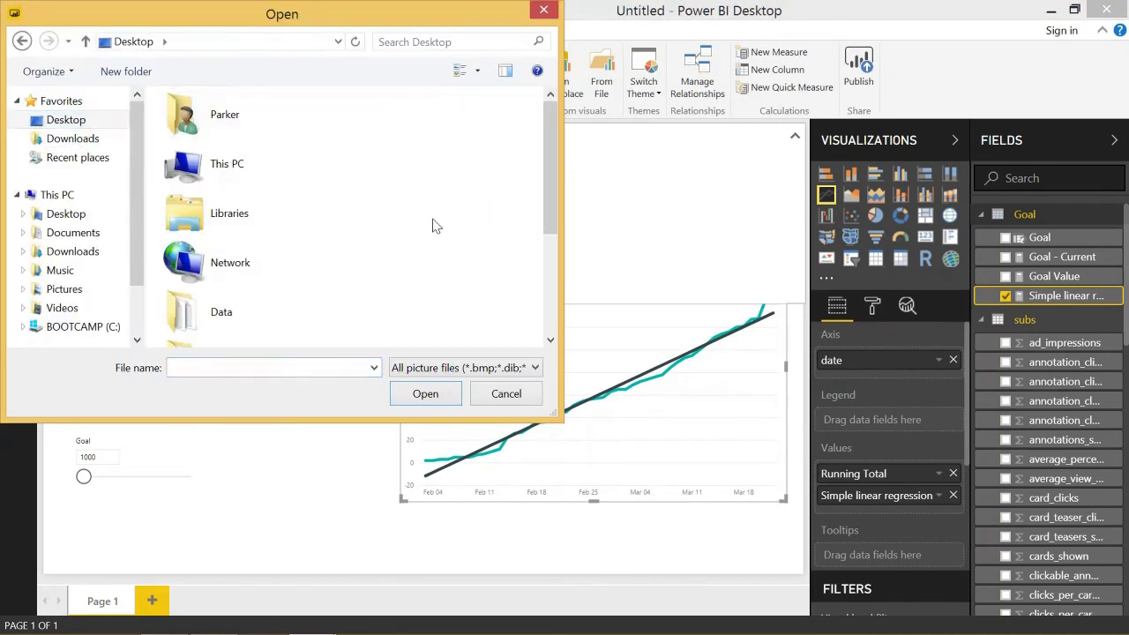
pyautogui.scroll(-4, 458, 243)
pyautogui.click(333, 269)
pyautogui.click(426, 394)
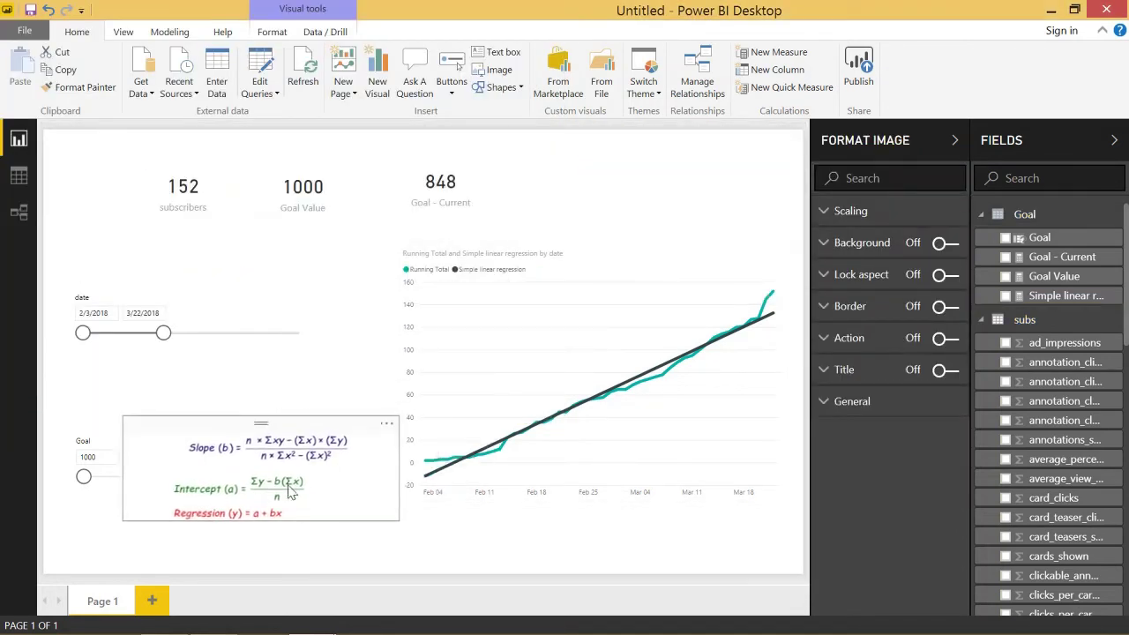
# Move the line chart up the page and enlarge the regression formula image below it
pyautogui.moveTo(657, 316); pyautogui.dragTo(673, 215)
pyautogui.click(362, 476)
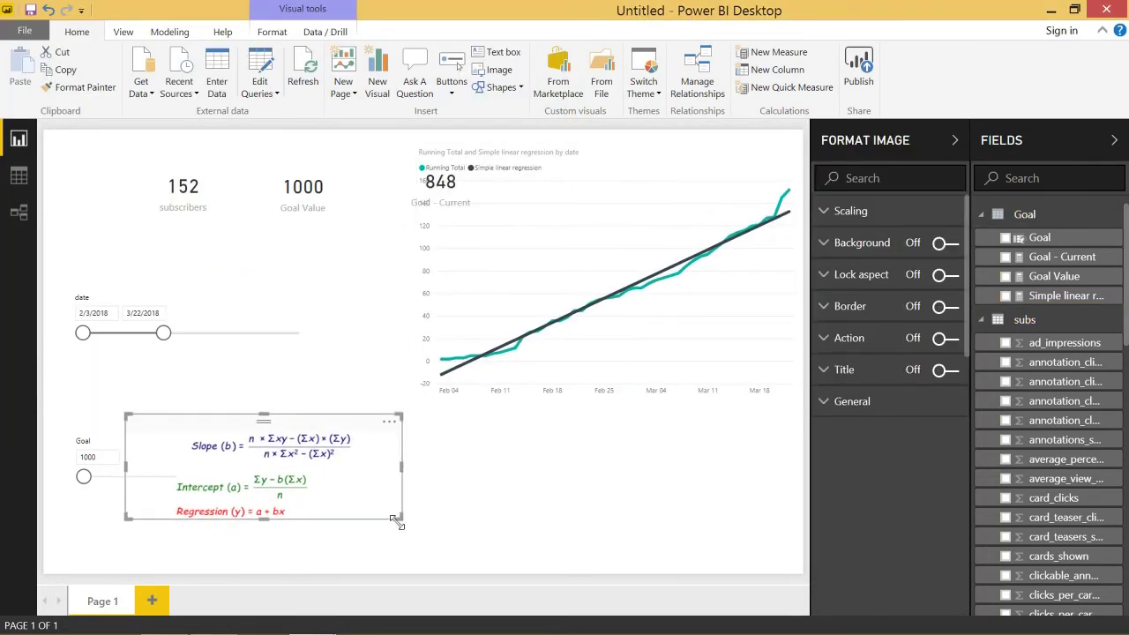
pyautogui.moveTo(399, 518); pyautogui.dragTo(579, 556)
pyautogui.moveTo(537, 465); pyautogui.dragTo(657, 469)
# Compare the Simple linear regression measure's sum, average, Slope and Intercept variables with the formulas in the image
pyautogui.click(1063, 296)
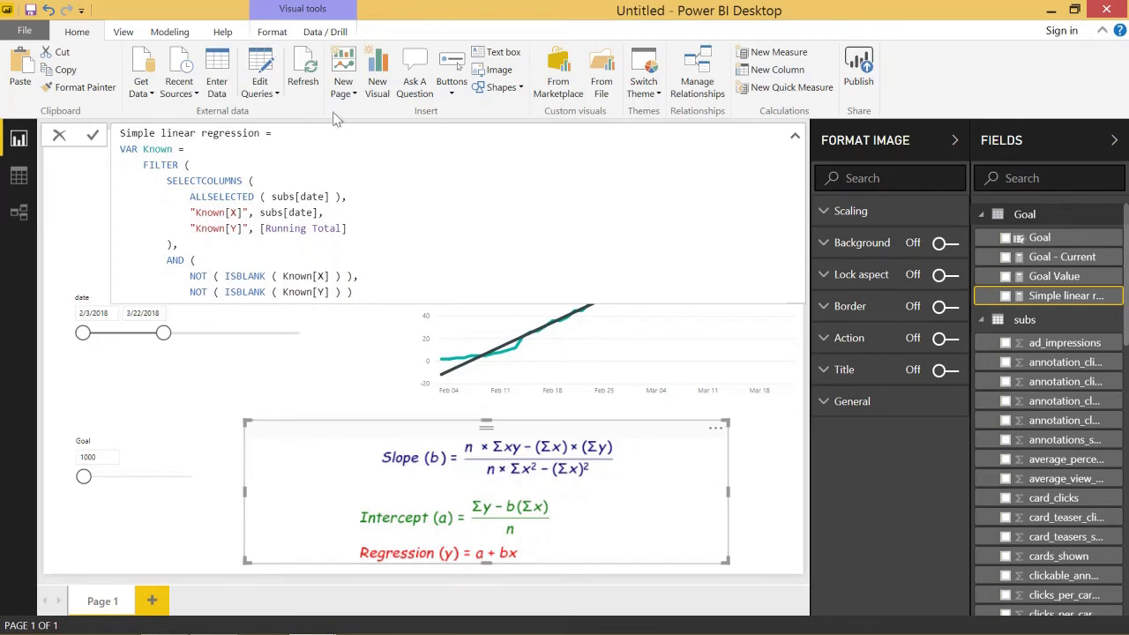
pyautogui.scroll(-3, 441, 212)
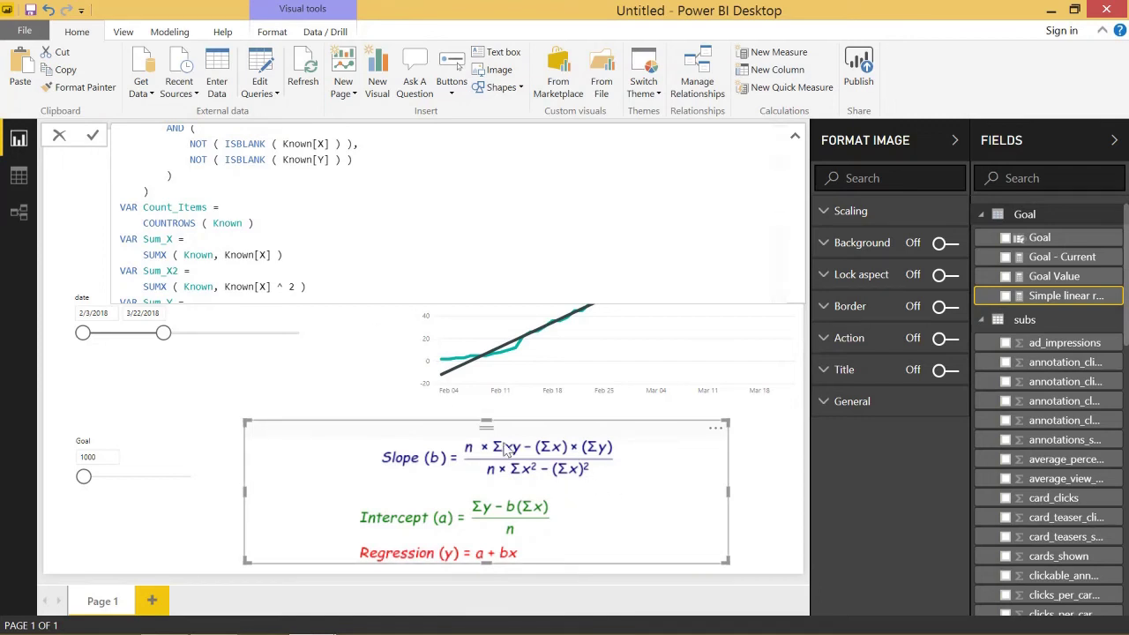
pyautogui.click(284, 255)
pyautogui.scroll(-2, 441, 211)
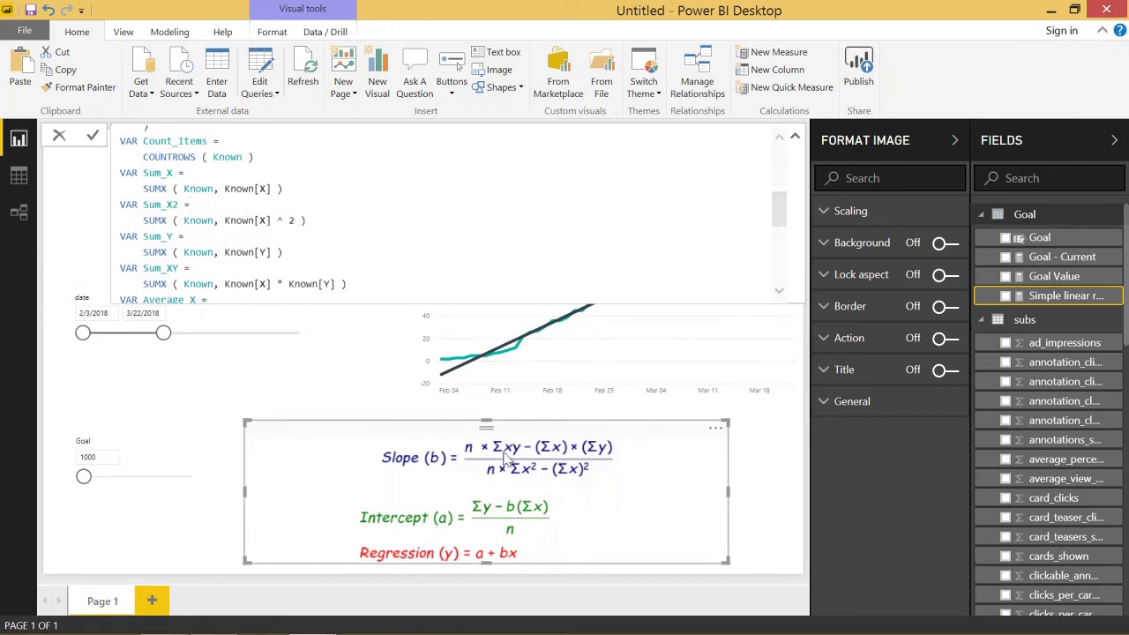
pyautogui.scroll(-2, 174, 186)
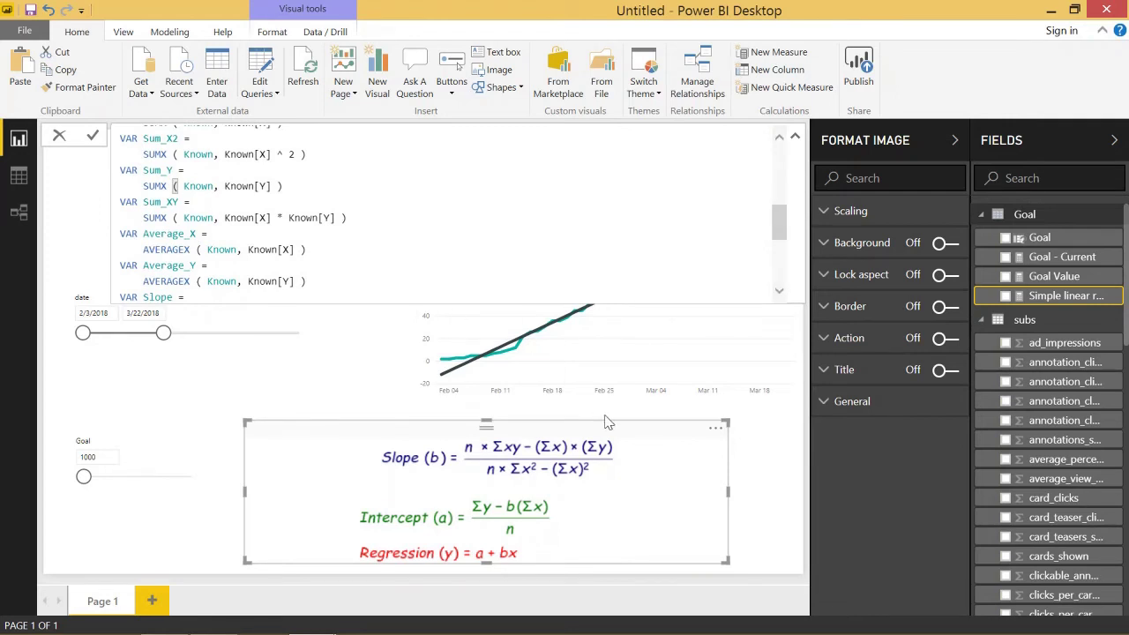
pyautogui.scroll(-2, 458, 66)
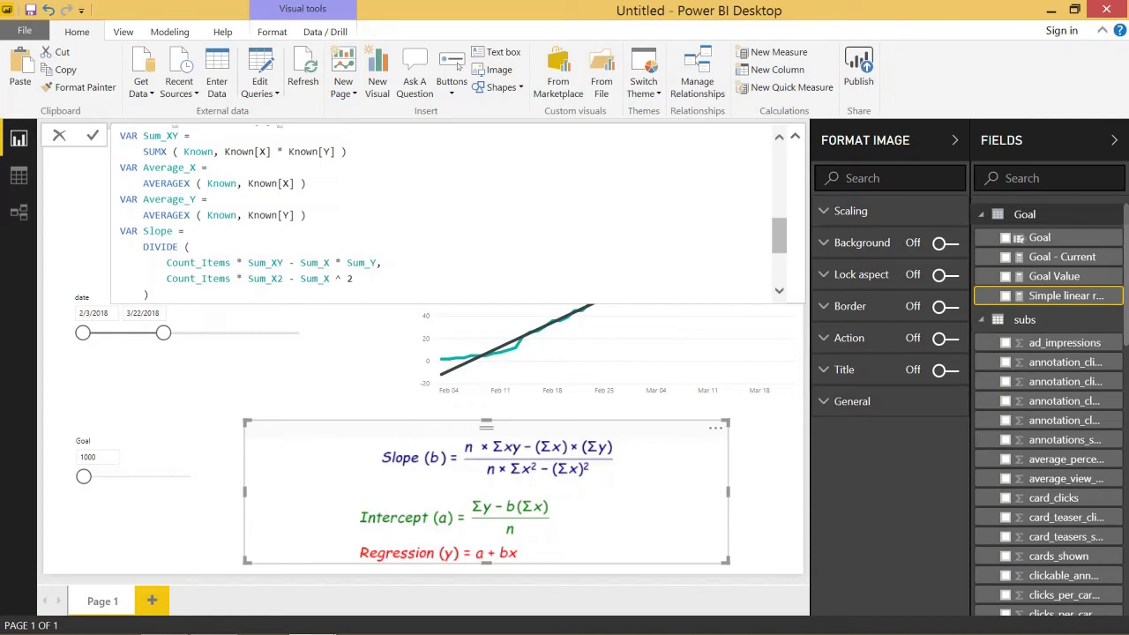
pyautogui.scroll(-2, 458, 66)
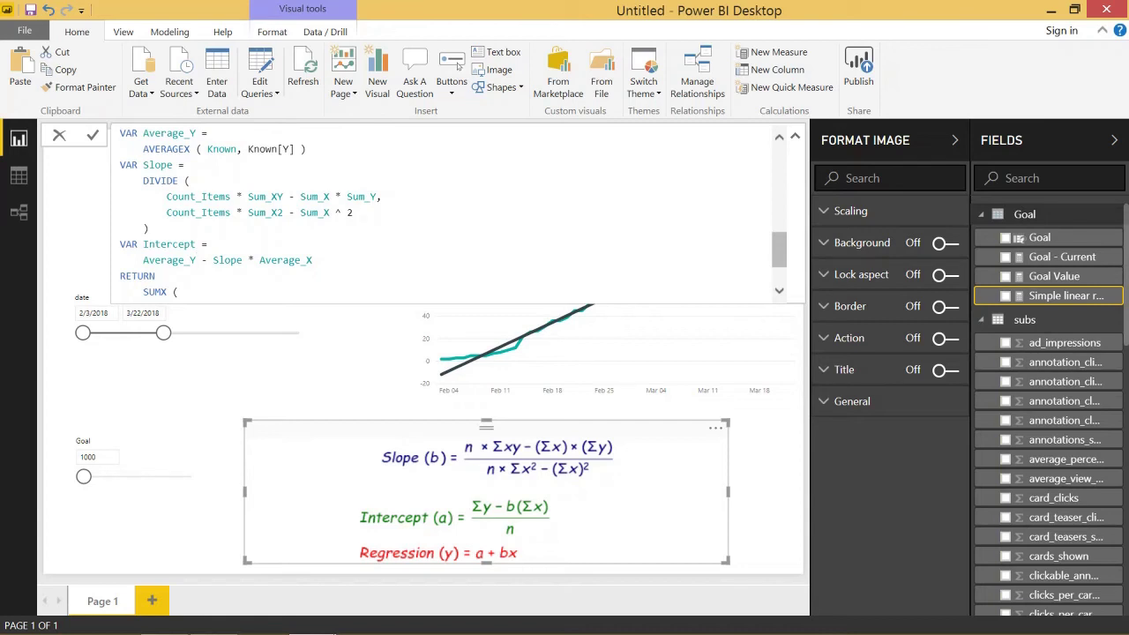
pyautogui.hotkey('ctrl', 'shift', 'Left')
pyautogui.press('Right')
pyautogui.scroll(-1, 442, 212)
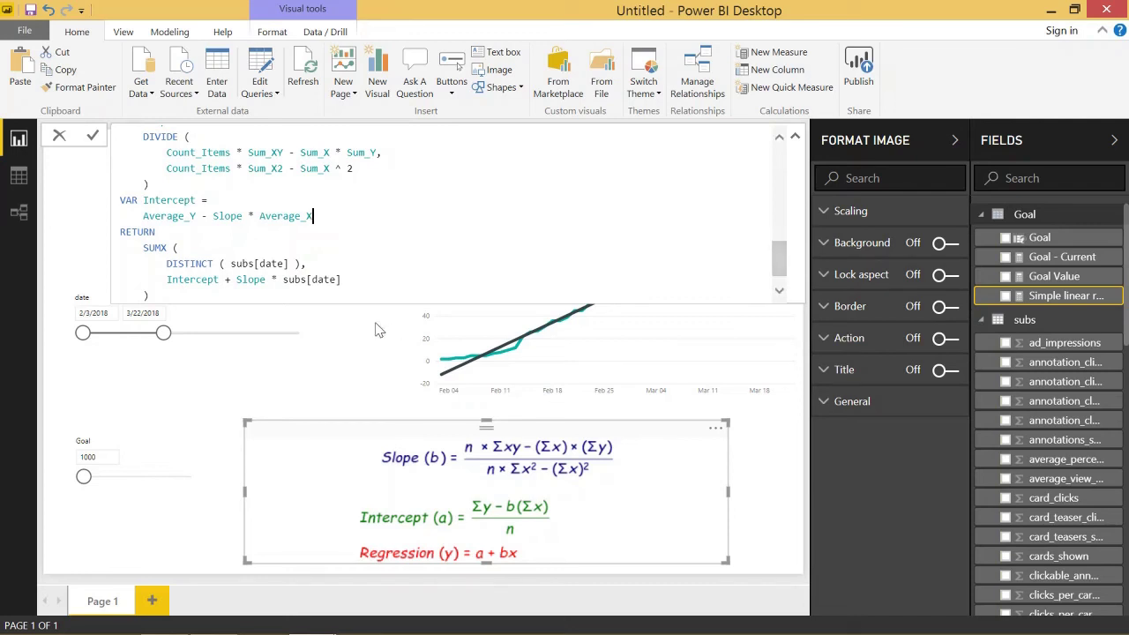
# Review the Simple linear regression measure again from its start down to the Slope variable's DIVIDE expression
pyautogui.press('Up')
pyautogui.press('Up')
pyautogui.press('Up')
pyautogui.press('Up')
pyautogui.press('Up')
pyautogui.press('Up')
pyautogui.press('Up')
pyautogui.press('Up')
pyautogui.press('Up')
pyautogui.press('Up')
pyautogui.press('Up')
pyautogui.press('Up')
pyautogui.press('Up')
pyautogui.press('Up')
pyautogui.press('Up')
pyautogui.press('Up')
pyautogui.press('Up')
pyautogui.press('Up')
pyautogui.press('Up')
pyautogui.press('Up')
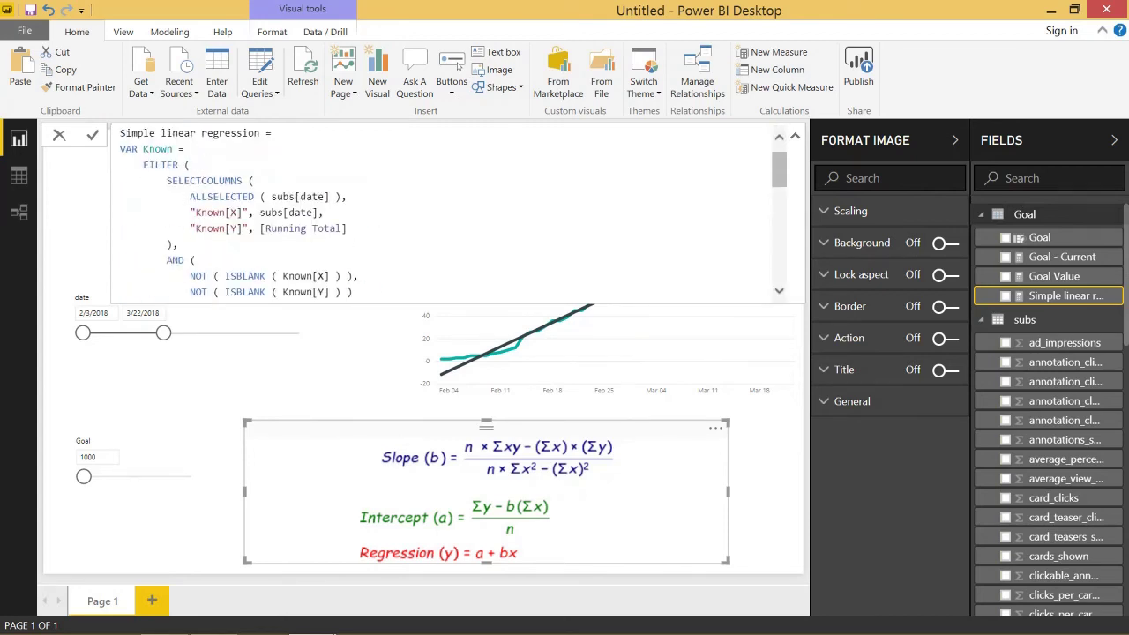
pyautogui.press('Down')
pyautogui.press('Down')
pyautogui.press('Down')
pyautogui.press('Down')
pyautogui.press('Down')
pyautogui.press('Down')
pyautogui.press('Down')
pyautogui.press('Down')
pyautogui.press('Down')
pyautogui.press('Down')
pyautogui.press('Down')
pyautogui.press('Down')
pyautogui.press('Down')
pyautogui.press('Down')
pyautogui.press('Down')
pyautogui.press('Down')
pyautogui.press('Down')
pyautogui.press('Down')
pyautogui.press('Down')
pyautogui.press('Down')
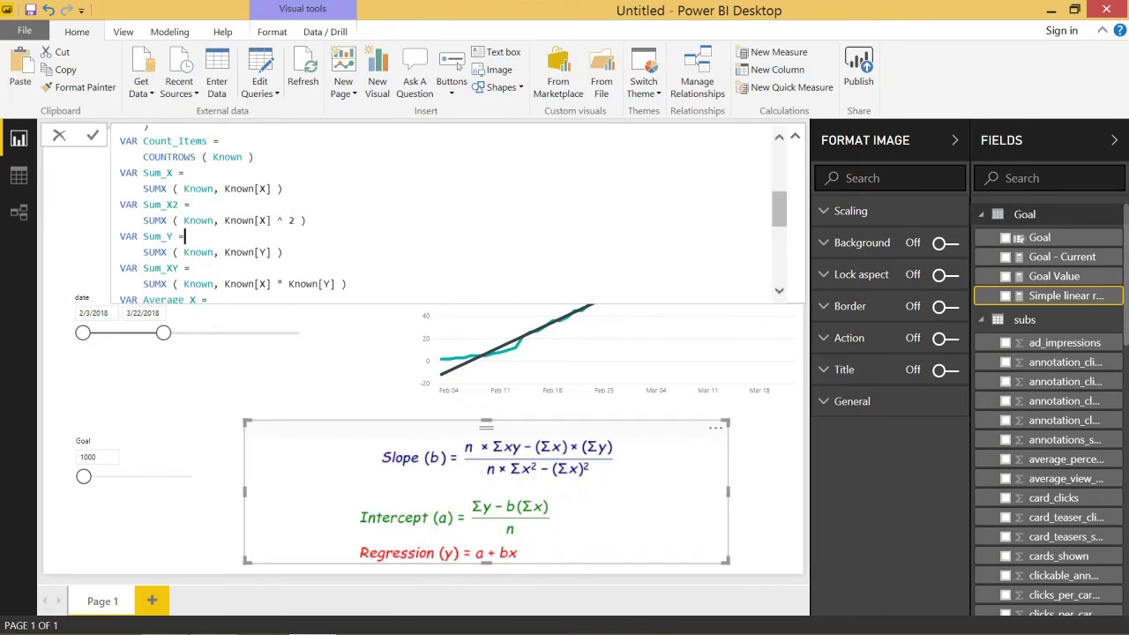
pyautogui.scroll(-2, 441, 212)
pyautogui.press('Down')
pyautogui.press('Down')
pyautogui.press('Down')
pyautogui.press('Down')
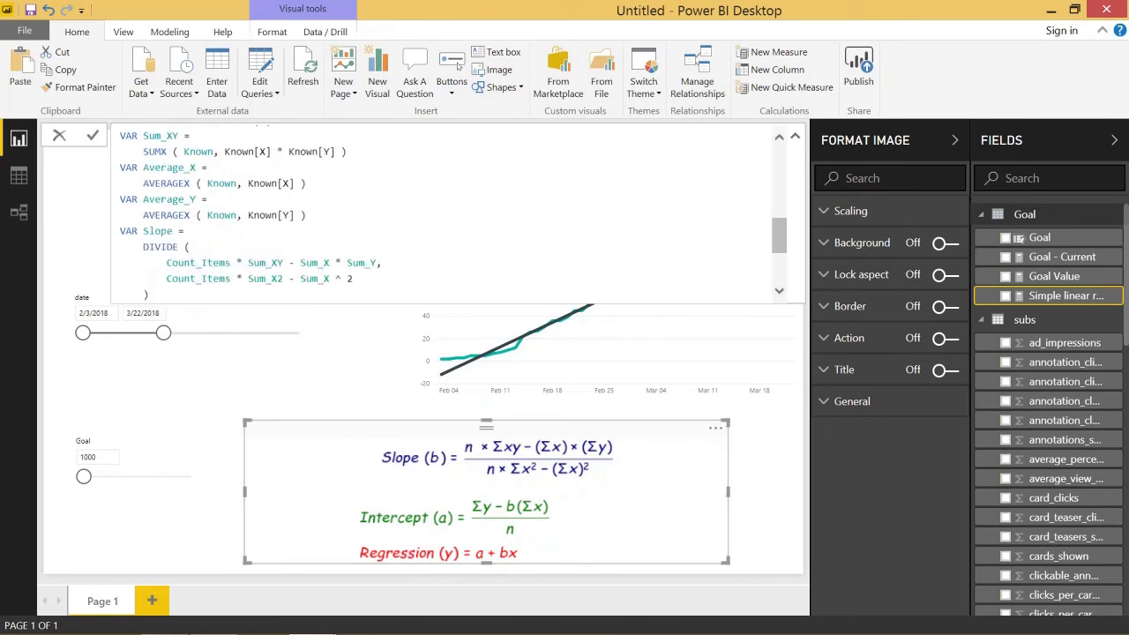
# Remove the regression formula image and place the line chart below the row of cards, beside the slicers
pyautogui.click(714, 489)
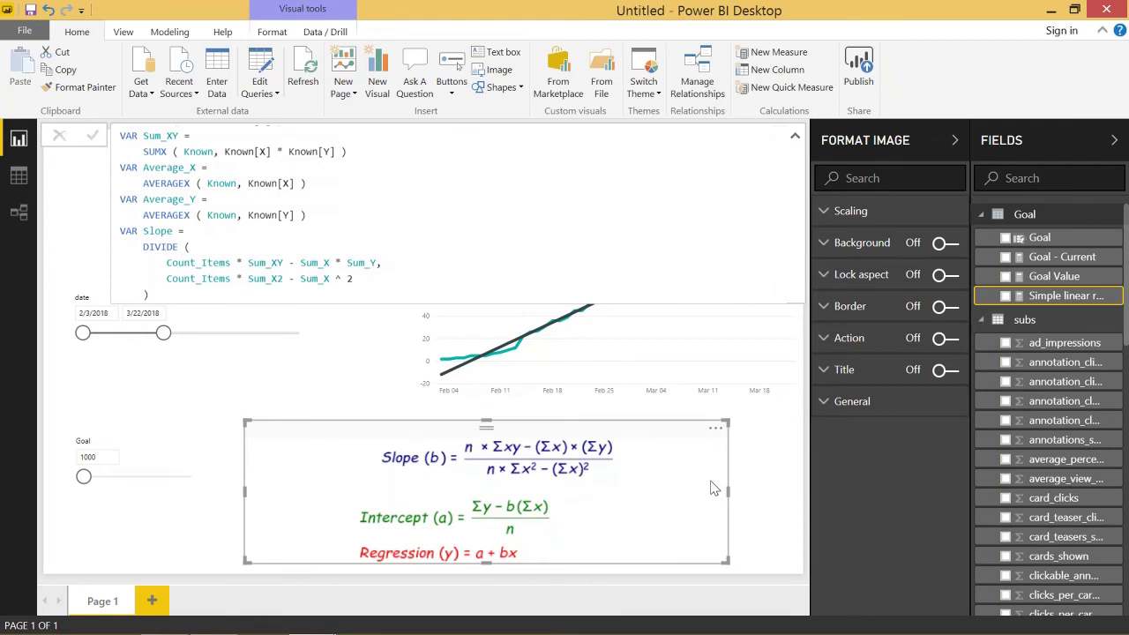
pyautogui.hotkey('ctrl', 'z')
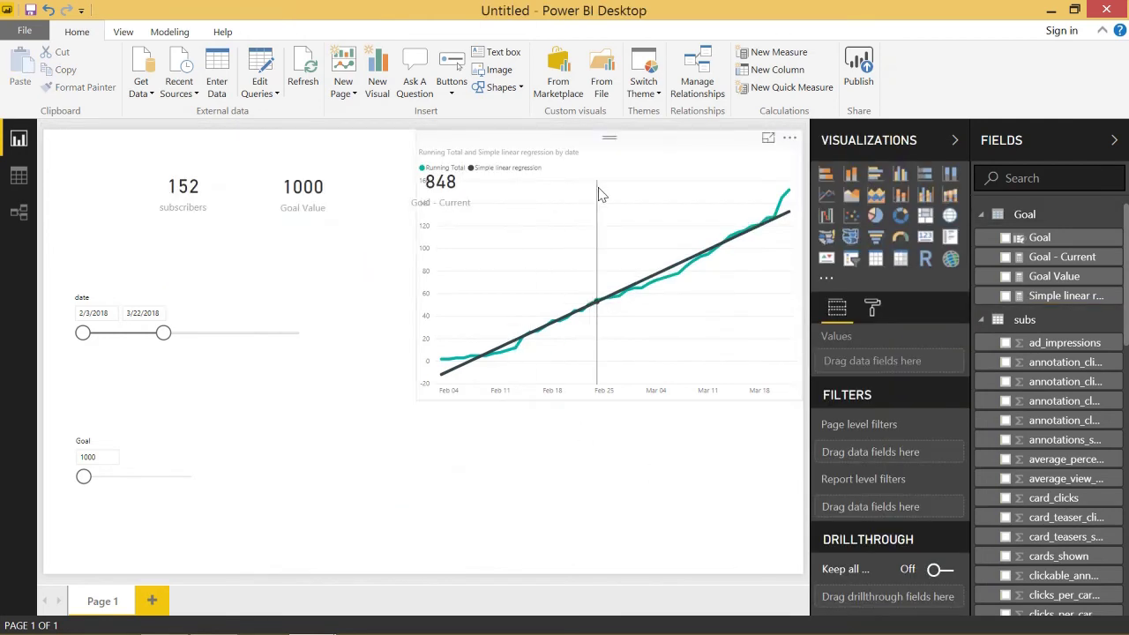
pyautogui.hotkey('ctrl', 'z')
# Narrow the date slicer and widen the Goal slicer so the two have about the same width
pyautogui.click(280, 330)
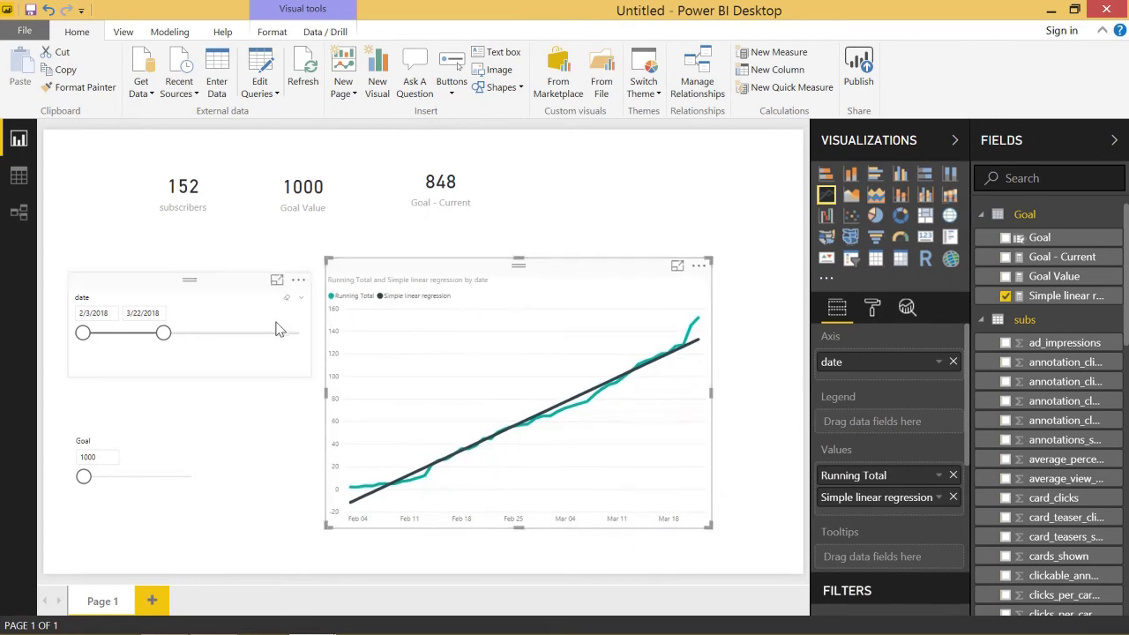
pyautogui.moveTo(303, 376); pyautogui.dragTo(241, 396)
pyautogui.click(212, 456)
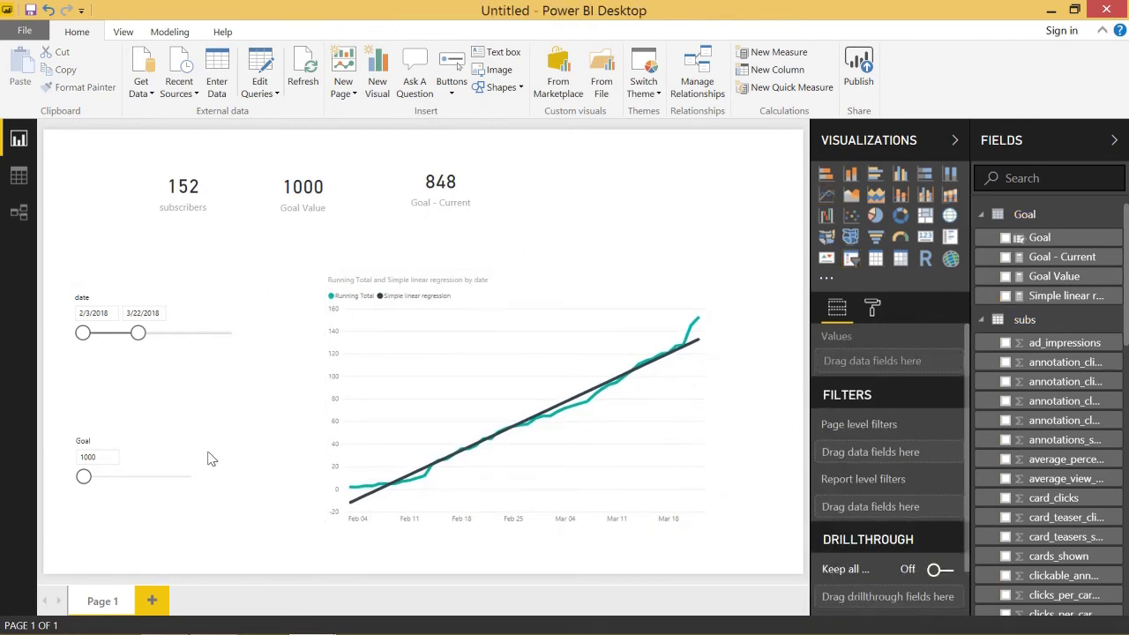
pyautogui.click(188, 457)
pyautogui.moveTo(205, 502); pyautogui.dragTo(228, 520)
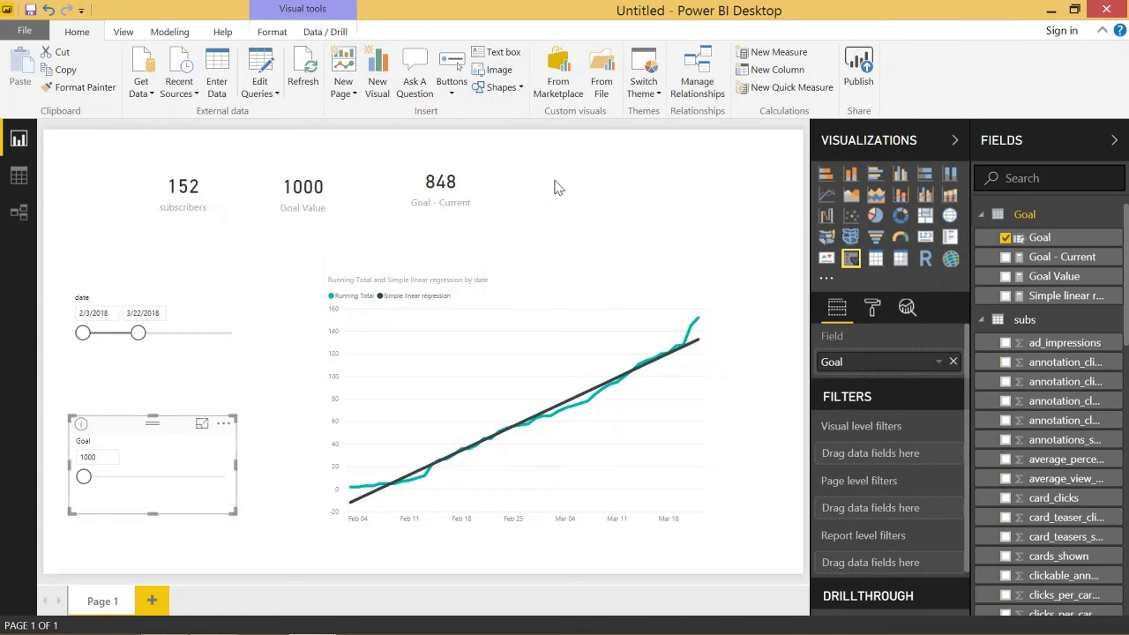
pyautogui.click(673, 209)
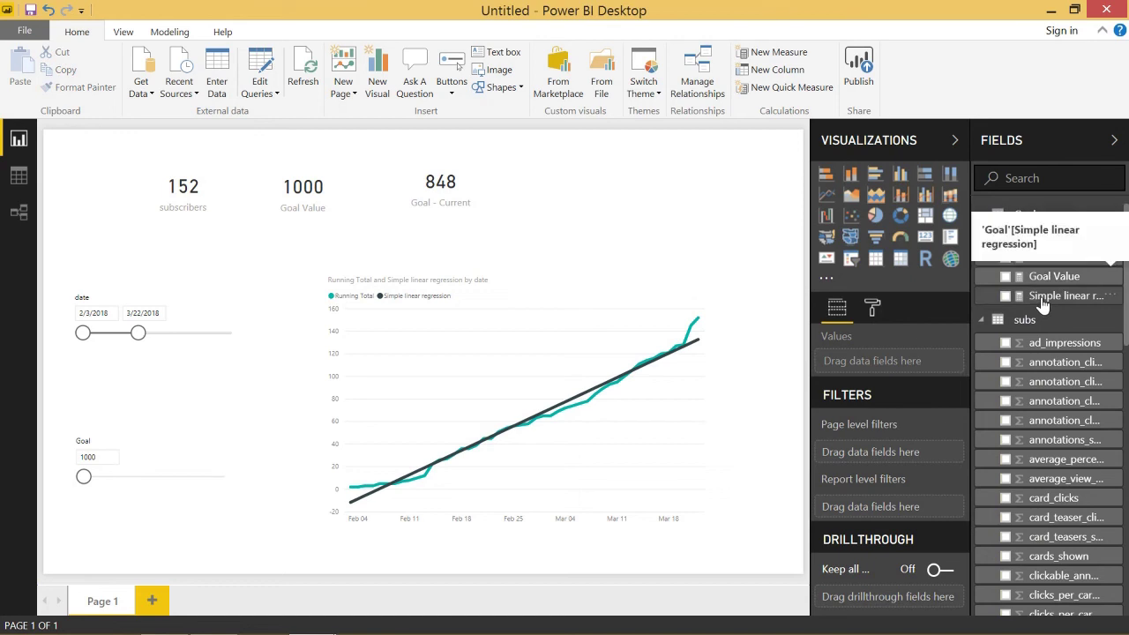
# Create a new measure named Slope in the Goal table, leaving its expression empty
pyautogui.rightClick(1022, 218)
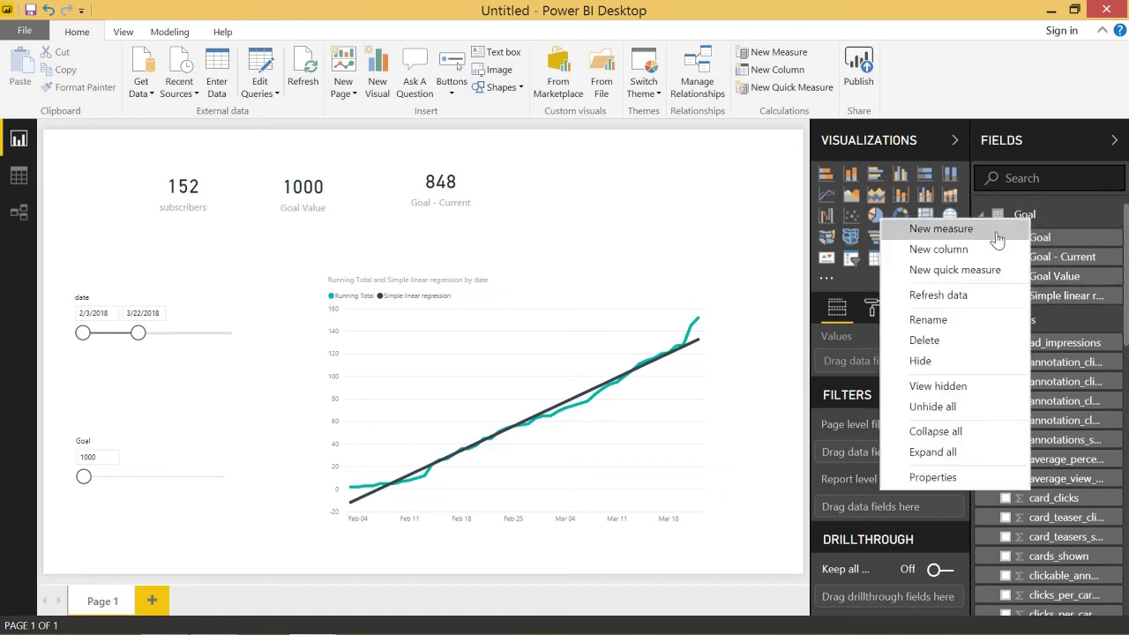
pyautogui.click(1019, 229)
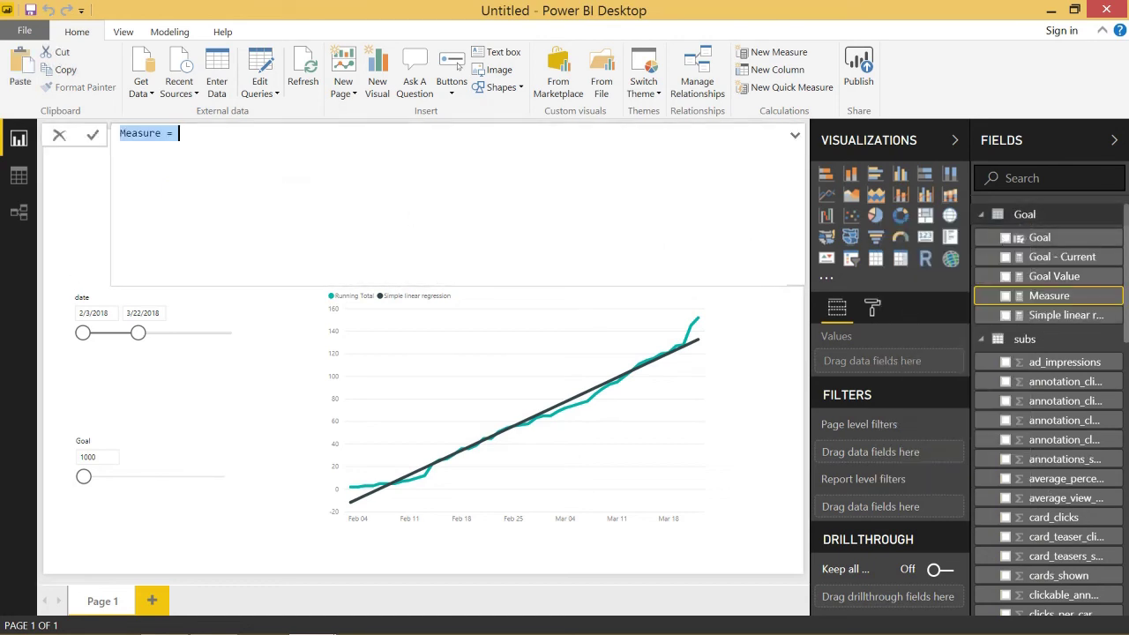
pyautogui.write('Slope')
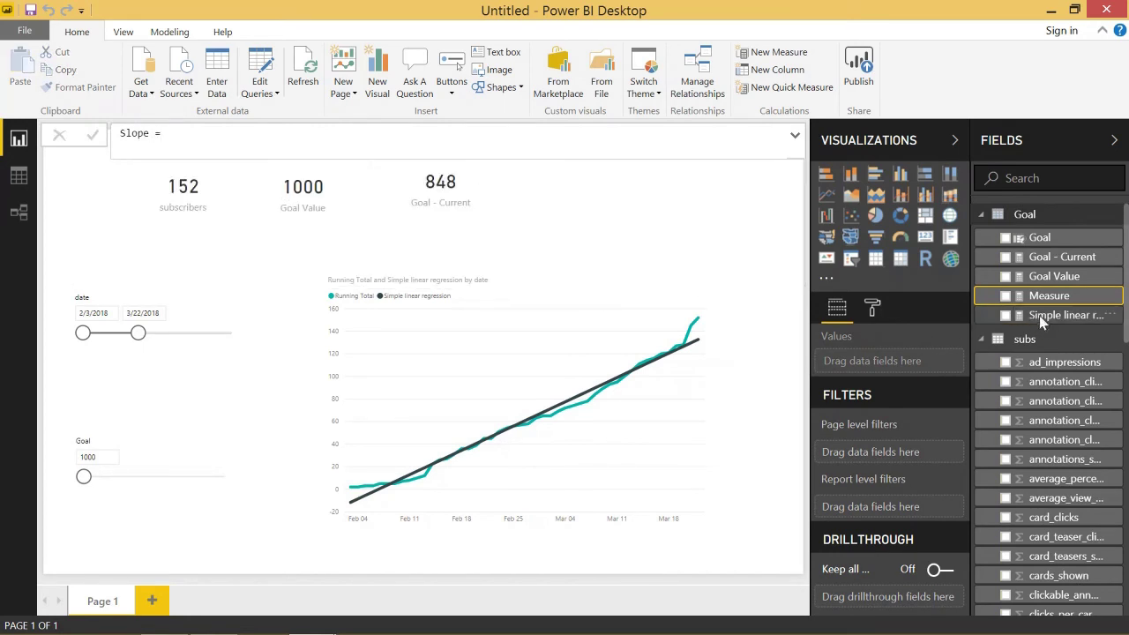
pyautogui.press('Return')
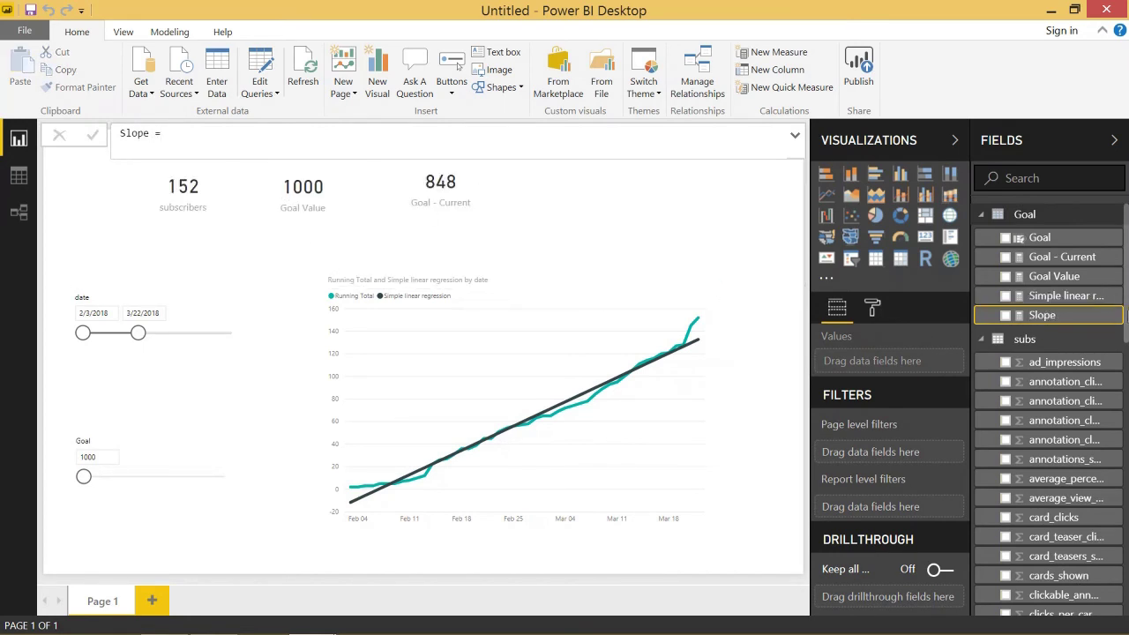
# Copy the whole Simple linear regression formula into the empty Slope measure
pyautogui.click(1078, 298)
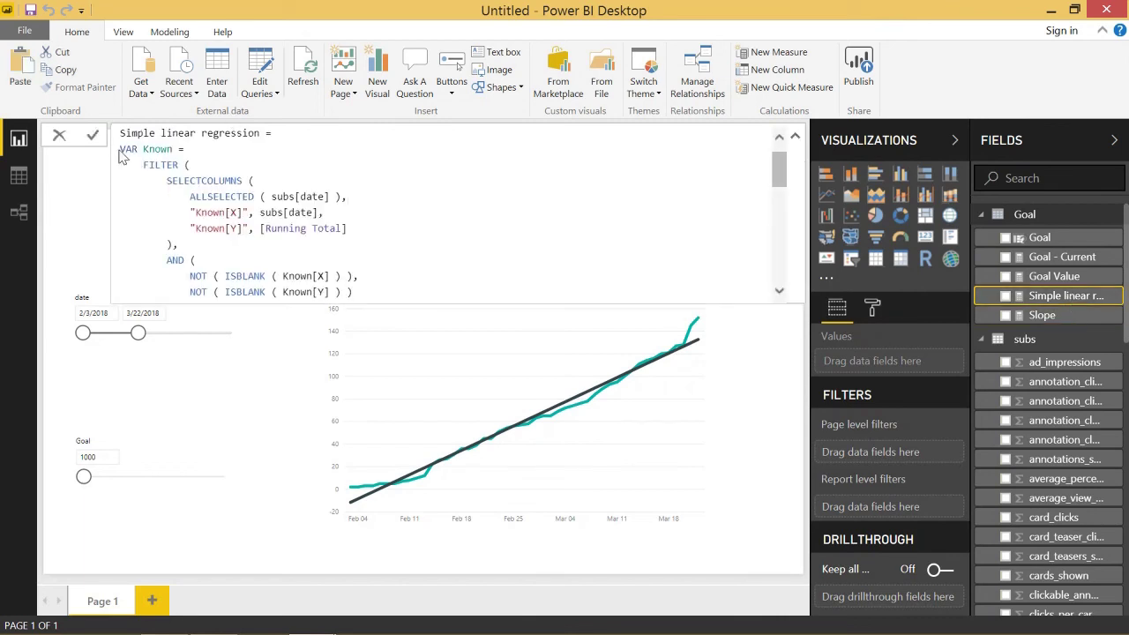
pyautogui.hotkey('ctrl', 'a')
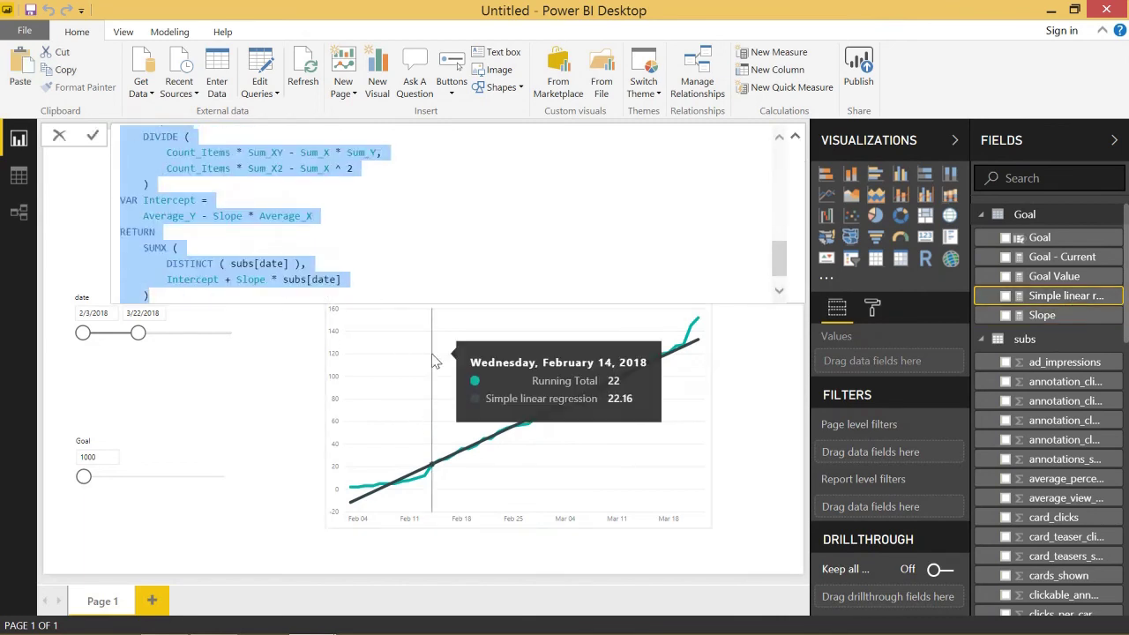
pyautogui.click(157, 231)
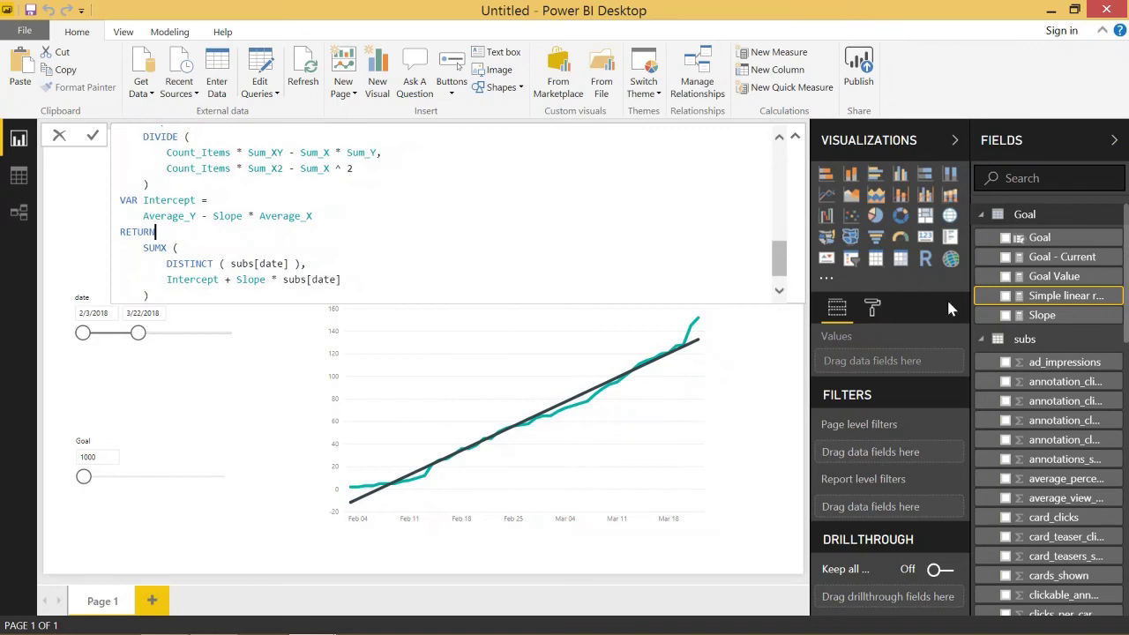
pyautogui.click(1043, 317)
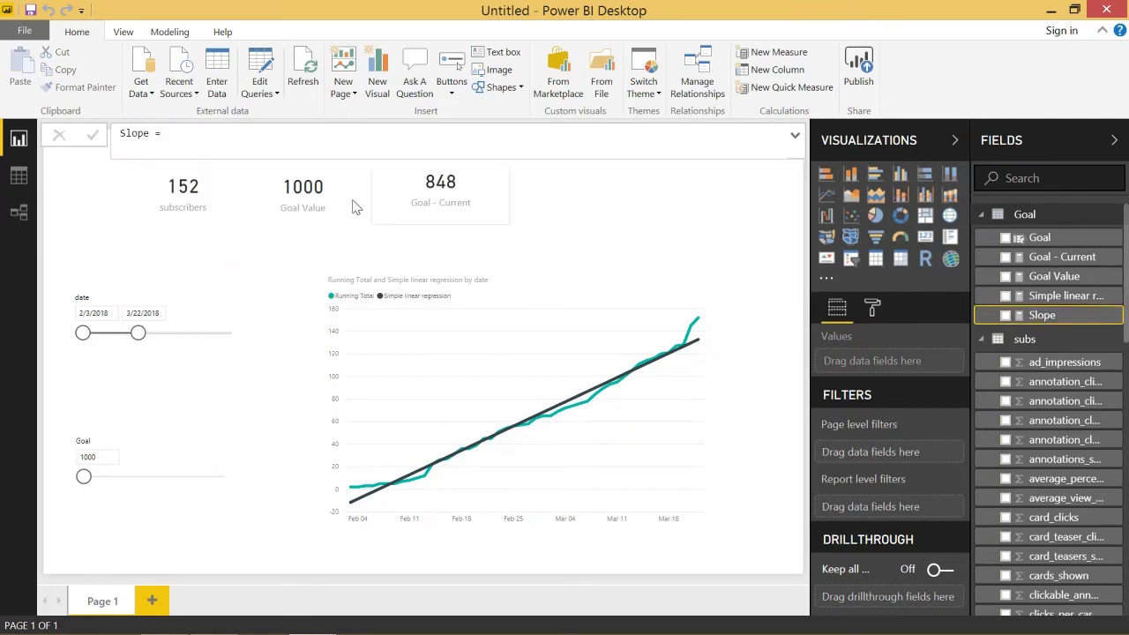
pyautogui.hotkey('ctrl', 'v')
pyautogui.scroll(5, 653, 150)
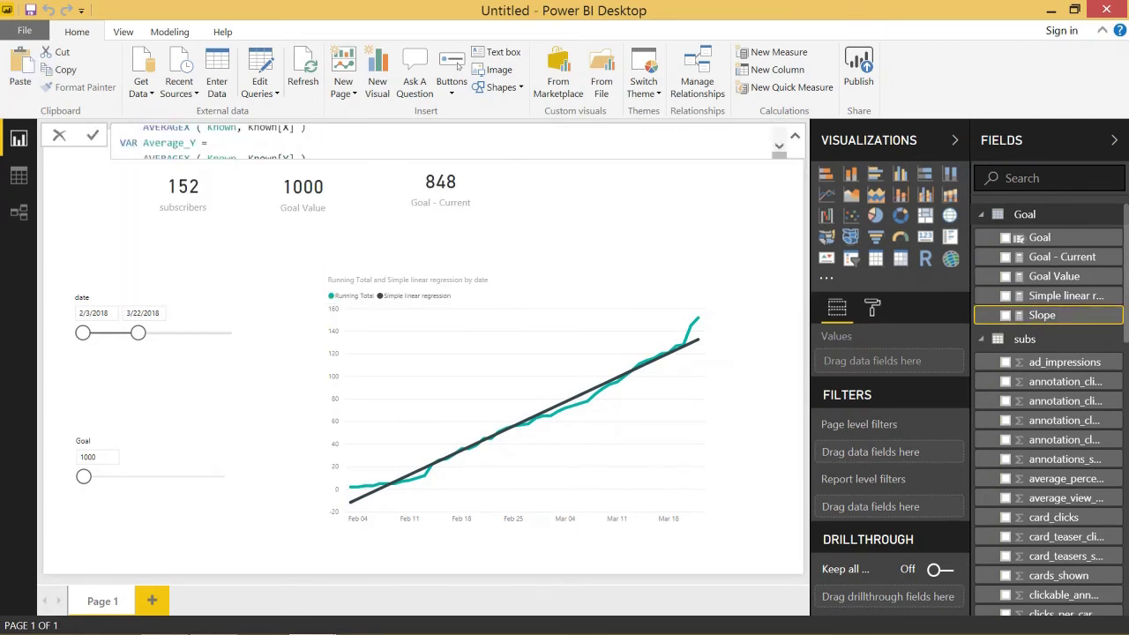
# Delete the SUMX expression after RETURN at the end of the Slope measure
pyautogui.click(779, 145)
pyautogui.hotkey('ctrl', 'End')
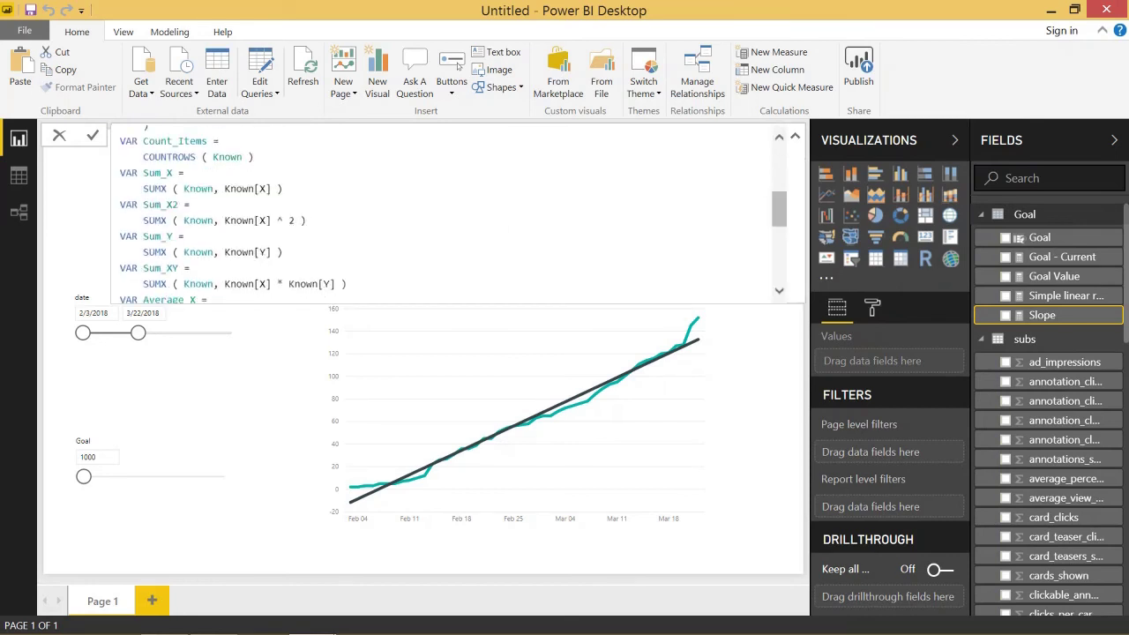
pyautogui.hotkey('shift', 'Home')
pyautogui.hotkey('shift', 'Up')
pyautogui.hotkey('shift', 'Up')
pyautogui.hotkey('shift', 'Up')
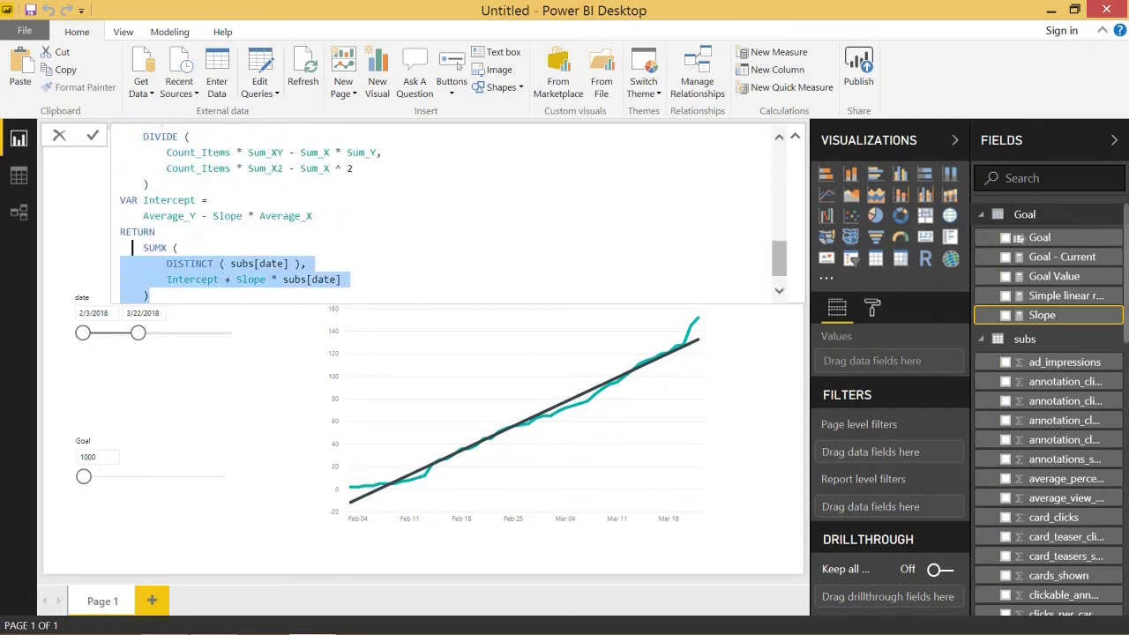
pyautogui.press('Delete')
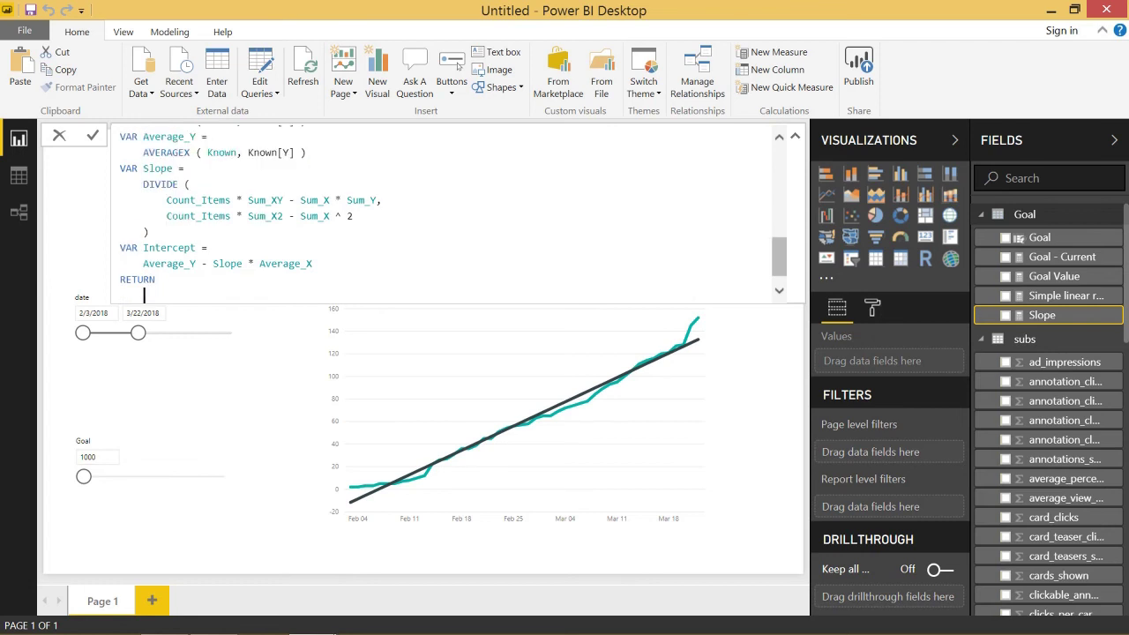
# Remove the Intercept variable and its expression from the Slope measure
pyautogui.press('End')
pyautogui.hotkey('shift', 'Up')
pyautogui.hotkey('shift', 'Up')
pyautogui.press('Delete')
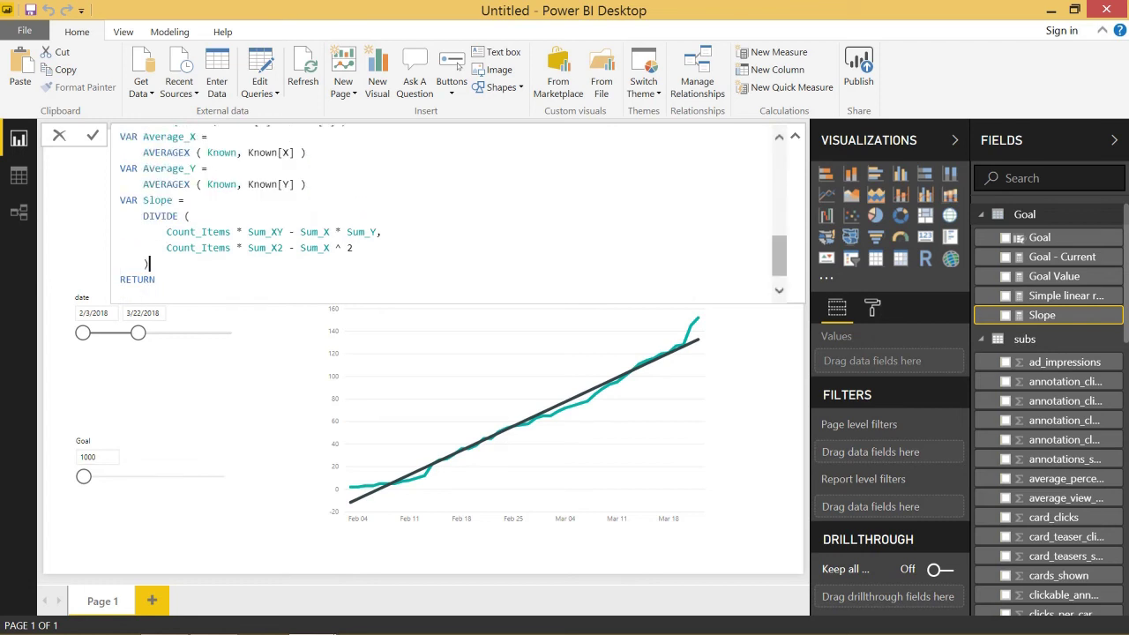
# Make the Slope measure return the Slope variable and commit the formula
pyautogui.press('Down')
pyautogui.press('Down')
pyautogui.write('SLOPE')
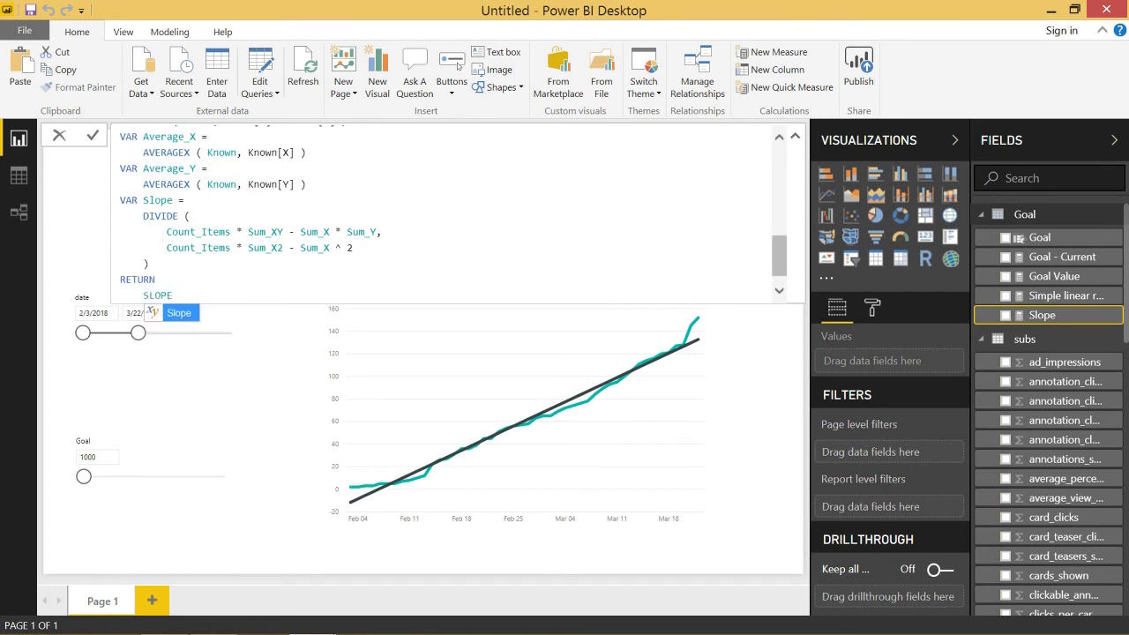
pyautogui.click(187, 313)
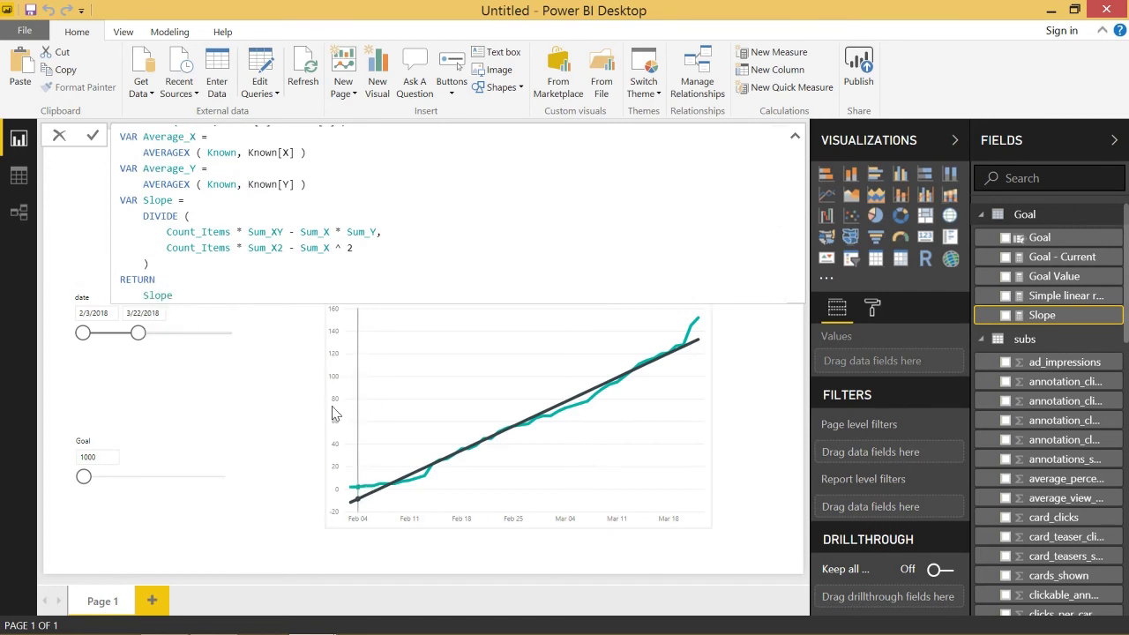
pyautogui.click(304, 406)
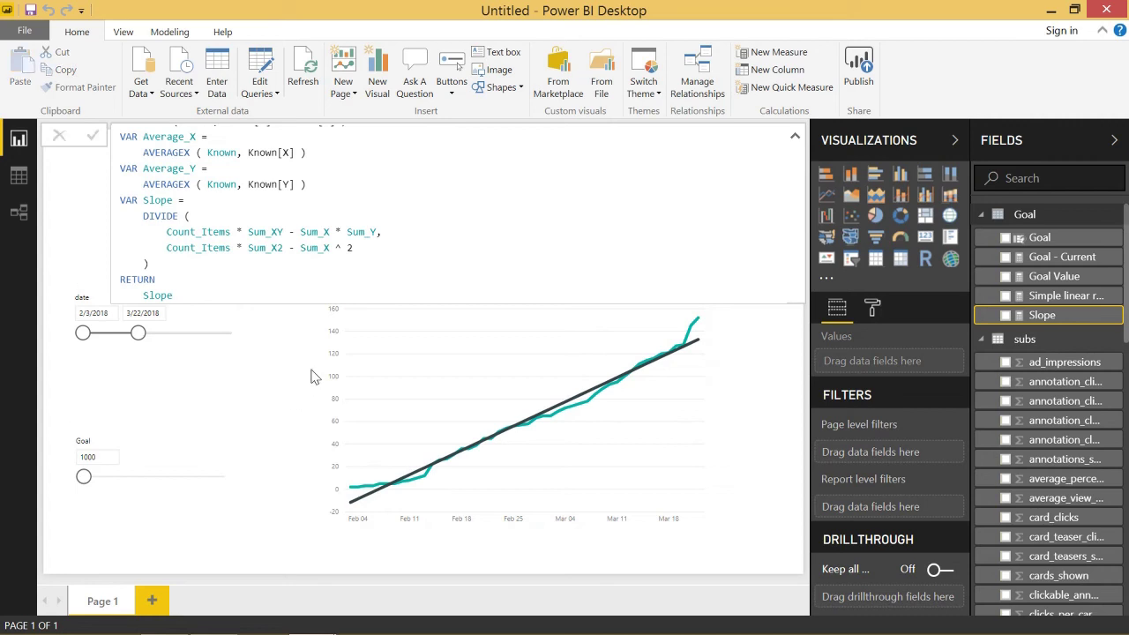
pyautogui.click(291, 422)
# Add a card showing the Slope measure beside the Goal - Current card and narrow it to fit the row
pyautogui.moveTo(1042, 315); pyautogui.dragTo(583, 189)
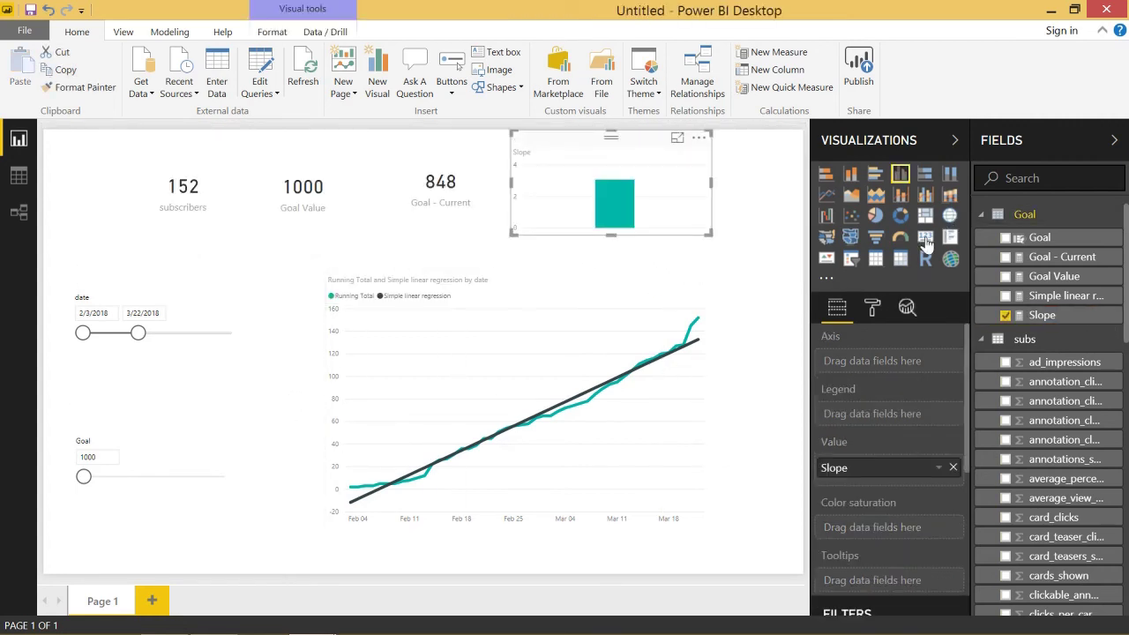
pyautogui.click(925, 236)
pyautogui.moveTo(710, 234); pyautogui.dragTo(631, 240)
# Set the date slicer to the range 4/25/2018 to 6/9/2018
pyautogui.moveTo(138, 333); pyautogui.dragTo(230, 333)
pyautogui.moveTo(83, 335); pyautogui.dragTo(178, 334)
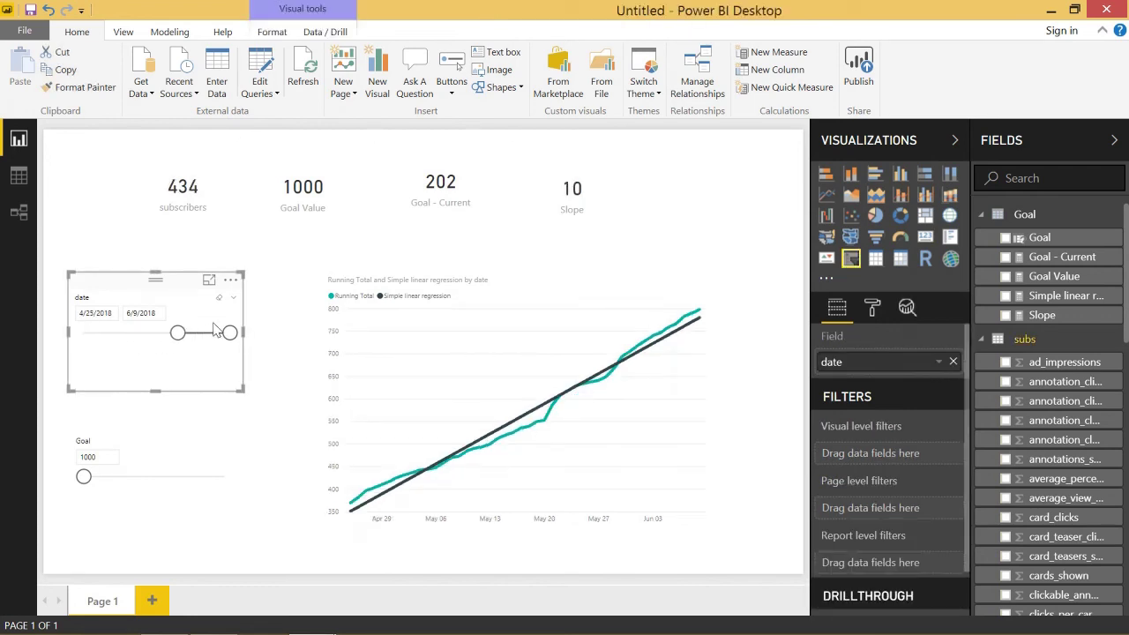
# Format the Slope measure as a decimal number with two decimal places
pyautogui.click(1045, 315)
pyautogui.click(169, 32)
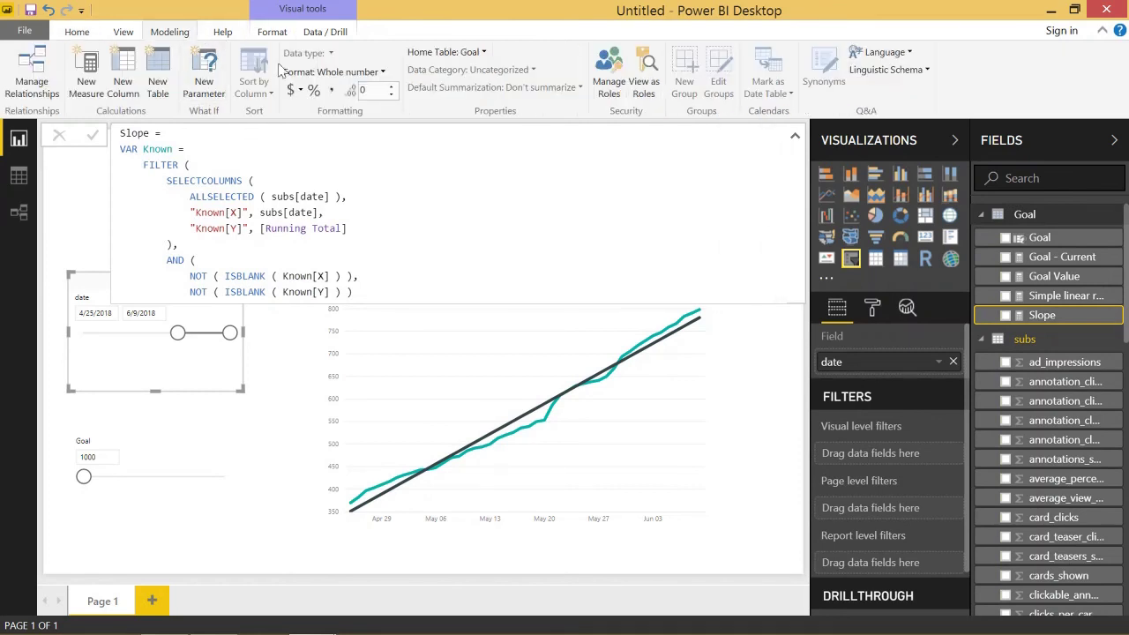
pyautogui.click(333, 73)
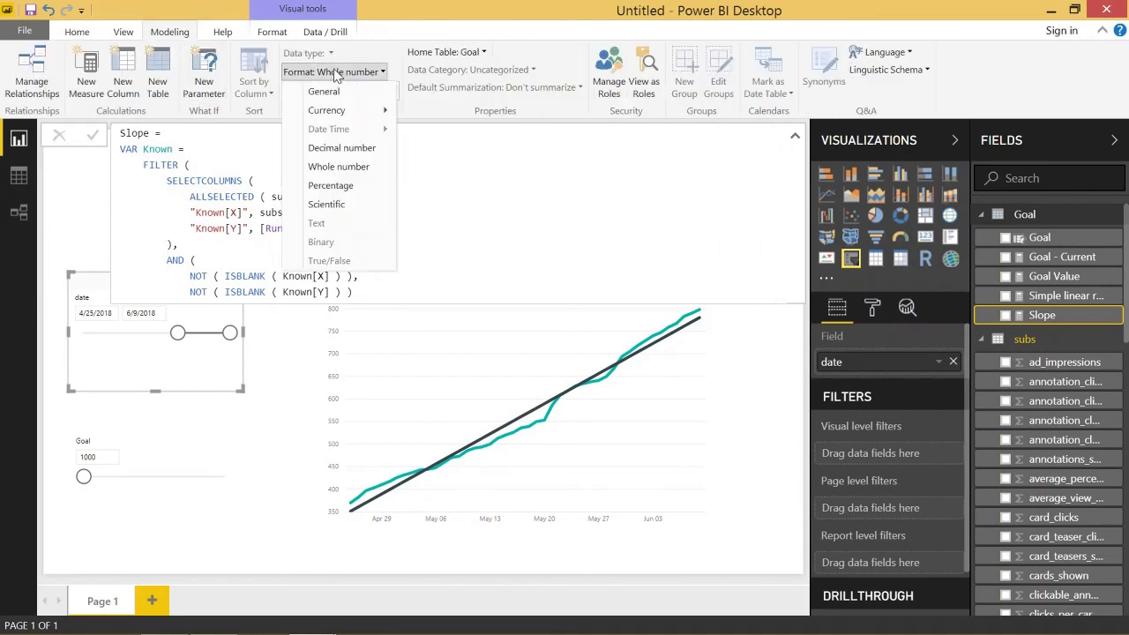
pyautogui.click(309, 333)
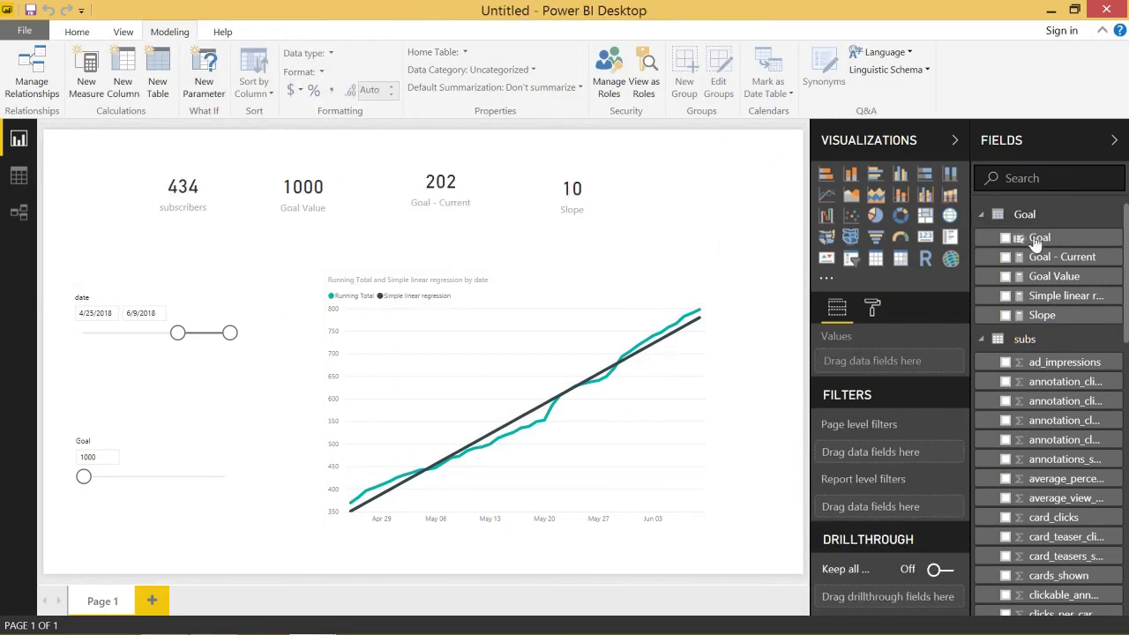
pyautogui.click(1042, 315)
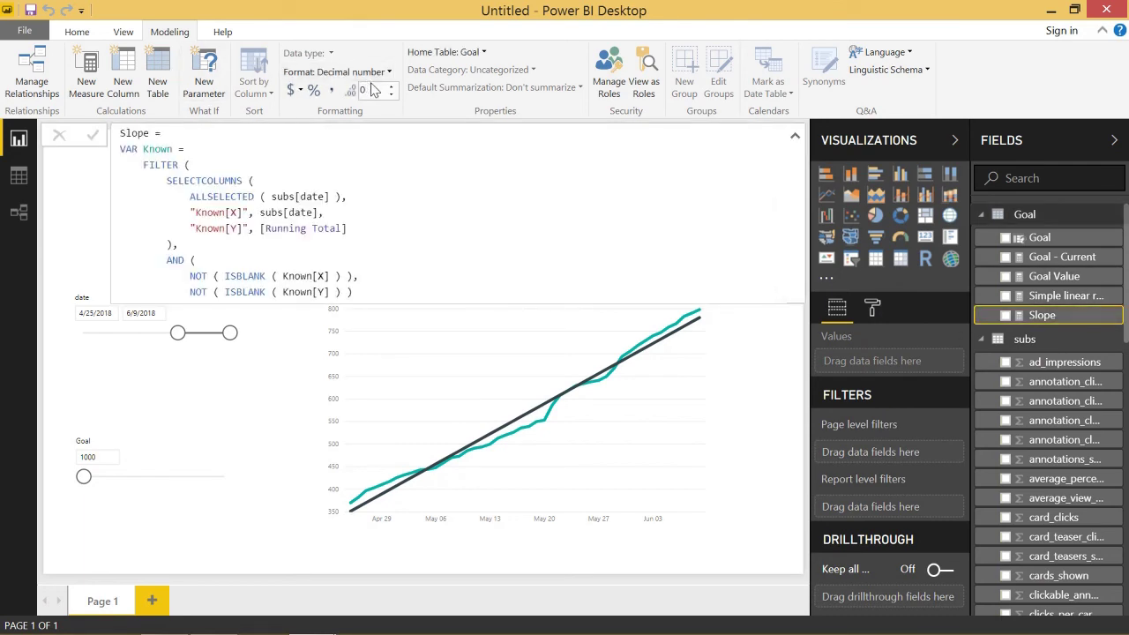
pyautogui.click(286, 326)
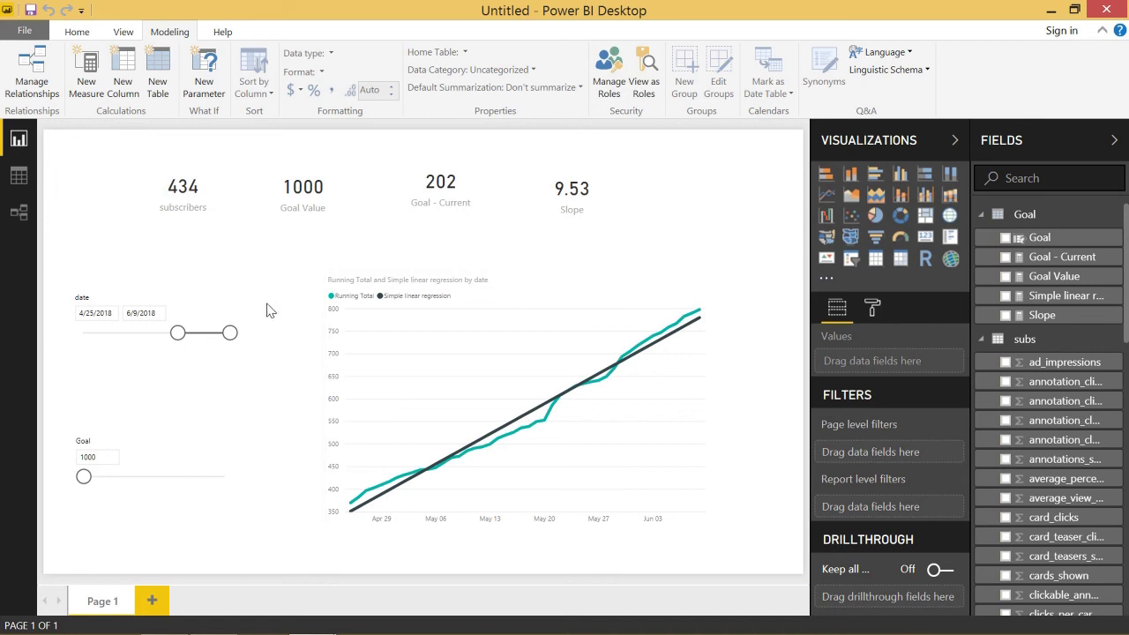
# Set the date slicer's end date to 6/1/2018 and shift the Goal - Current and Slope cards closer to the Goal Value card
pyautogui.moveTo(231, 335); pyautogui.dragTo(222, 340)
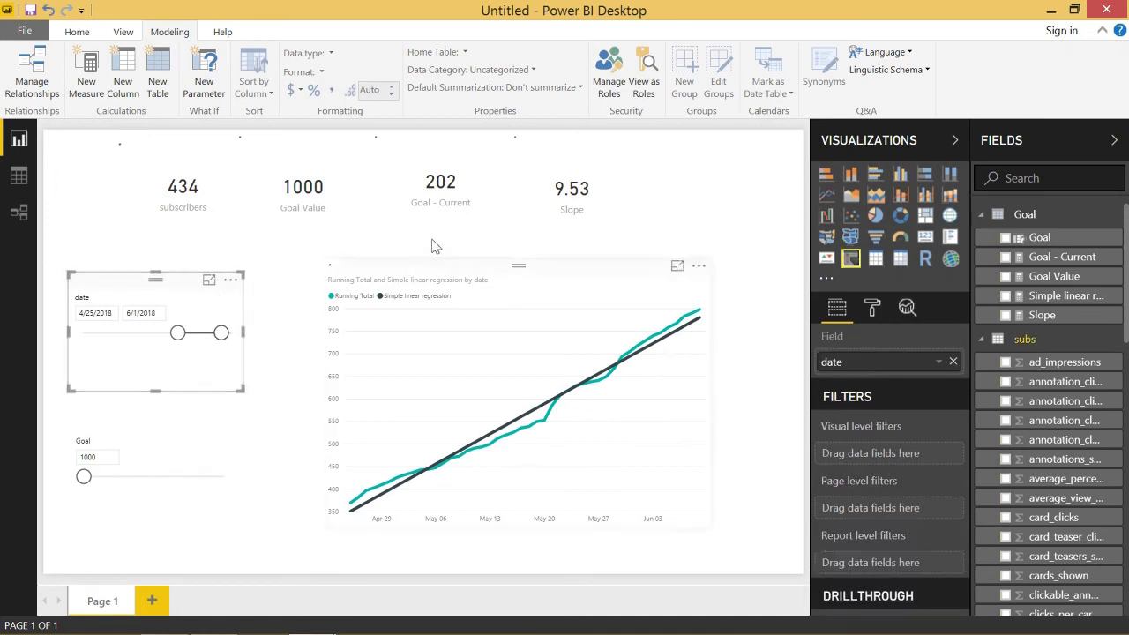
pyautogui.click(558, 199)
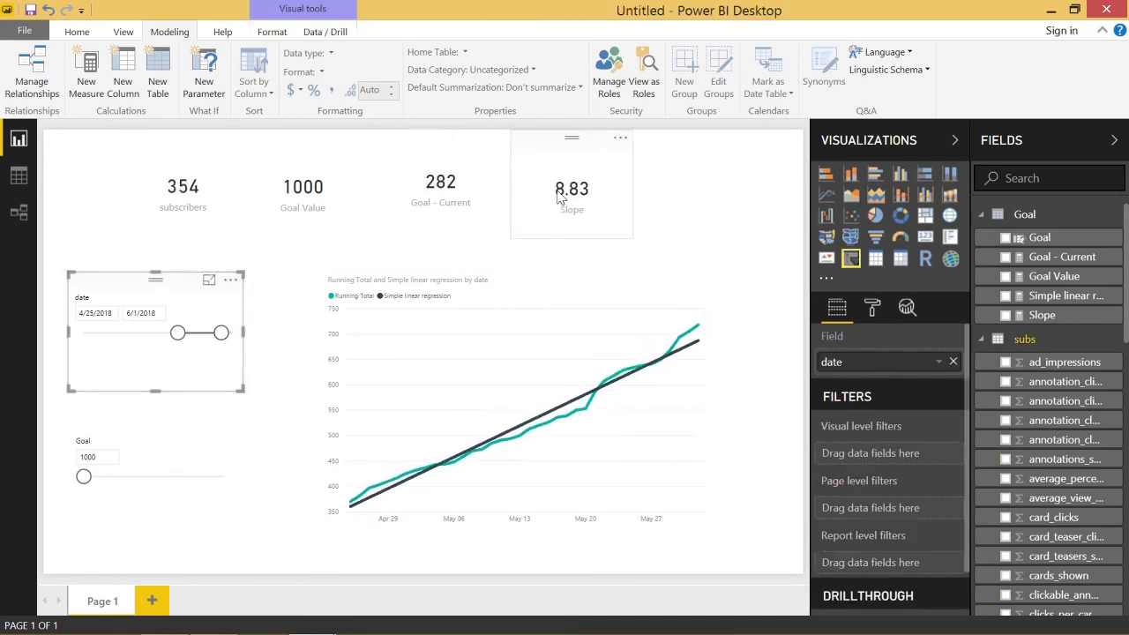
pyautogui.click(457, 191)
pyautogui.click(541, 203)
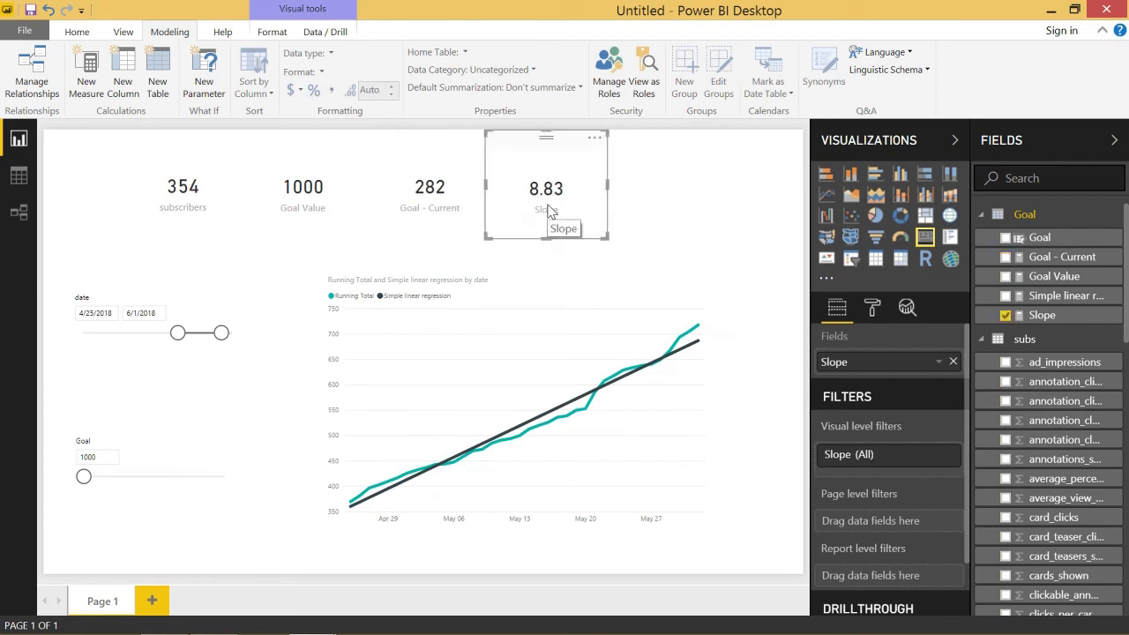
pyautogui.click(714, 194)
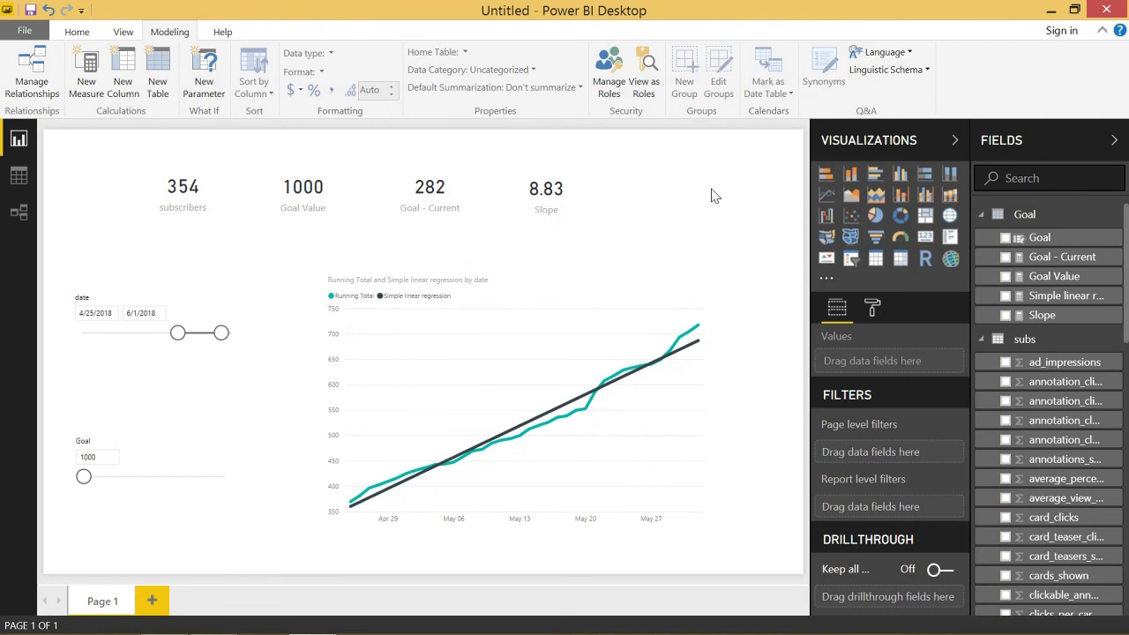
# Create a new measure named Days Until Goal in the Goal table
pyautogui.rightClick(1057, 227)
pyautogui.click(1015, 235)
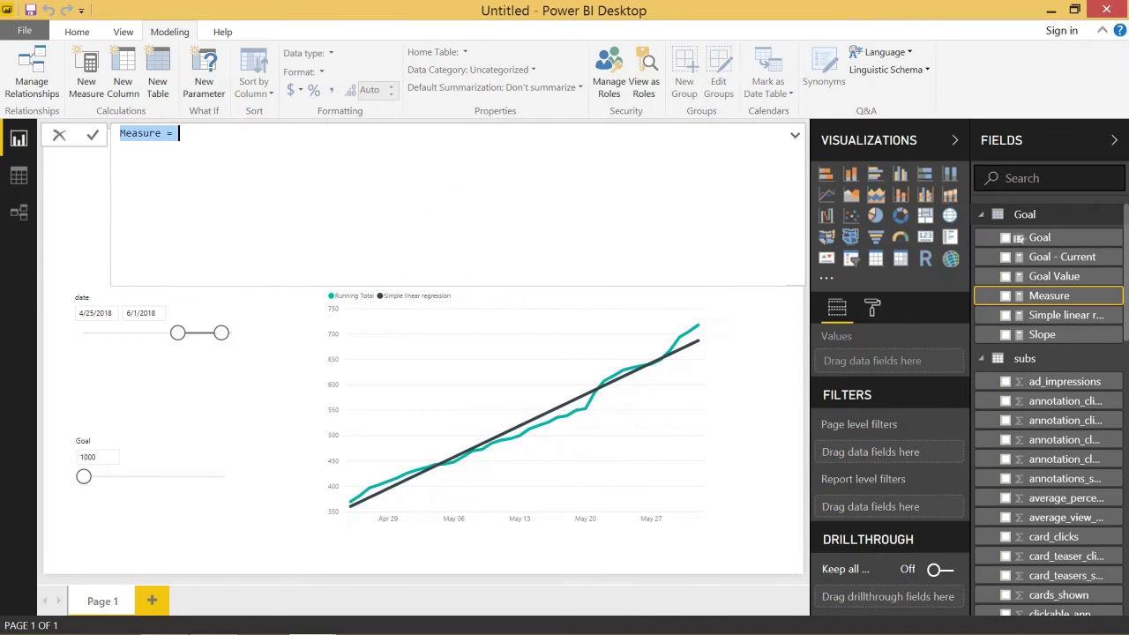
pyautogui.write('Days Until Goal')
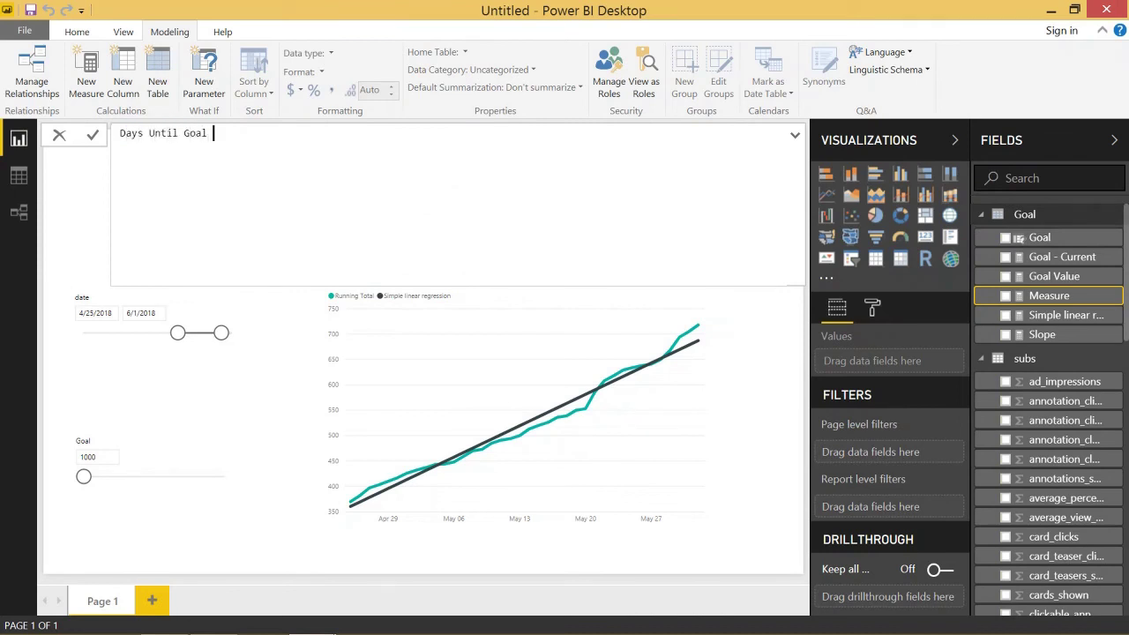
pyautogui.write(' =')
pyautogui.hotkey('shift', 'Return')
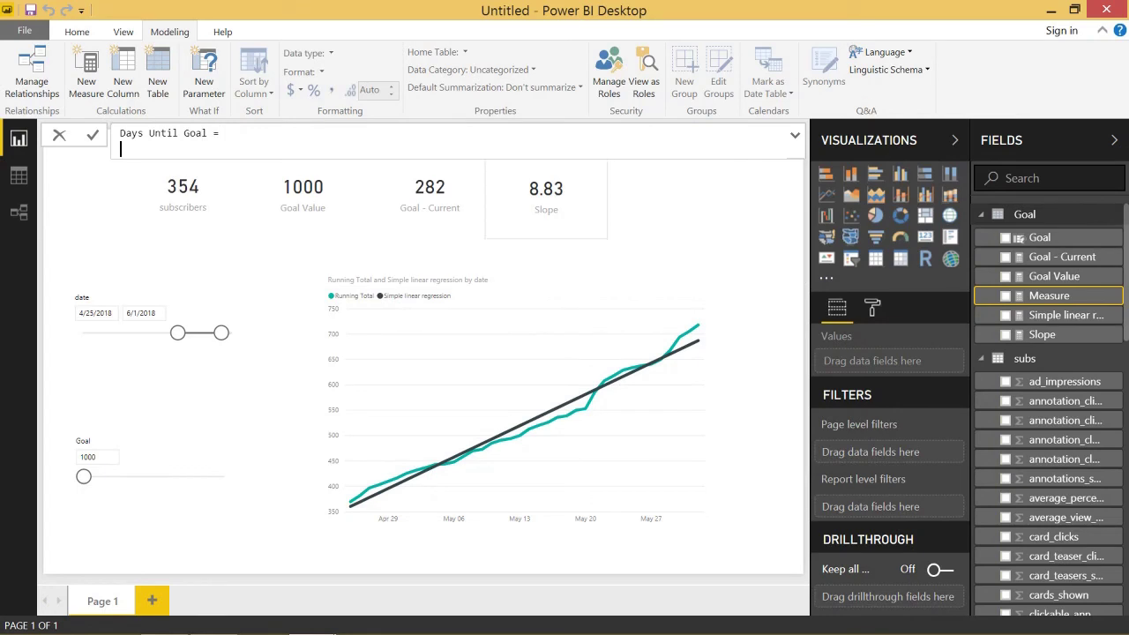
# Define Days Until Goal as [Goal - Current] / [Slope], without the 'Goal' table prefix
pyautogui.write('goal')
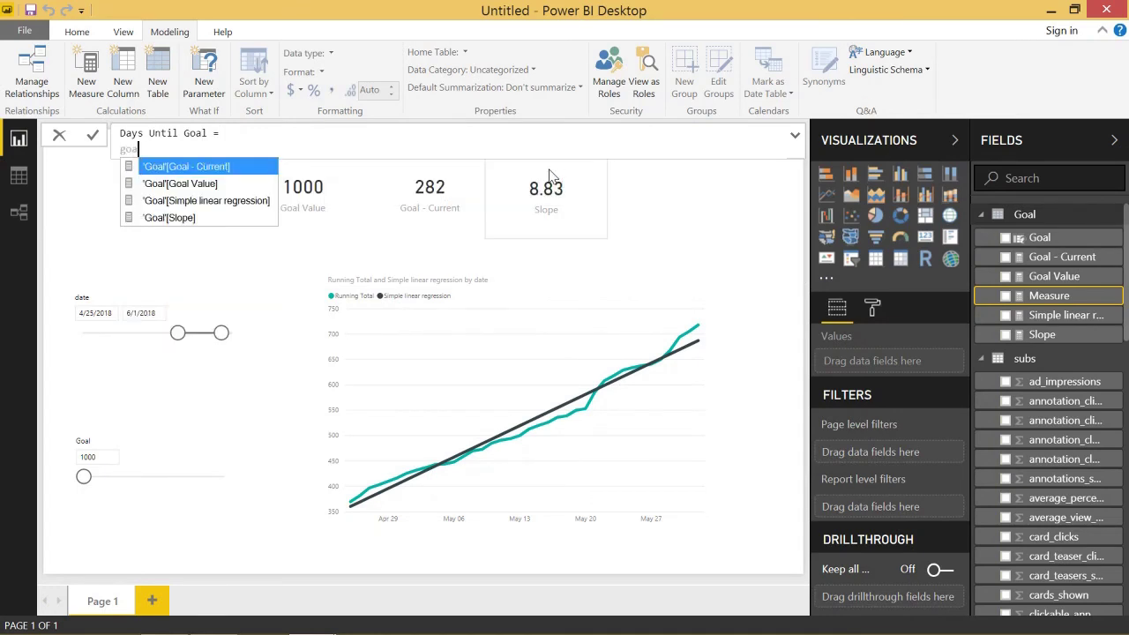
pyautogui.click(220, 168)
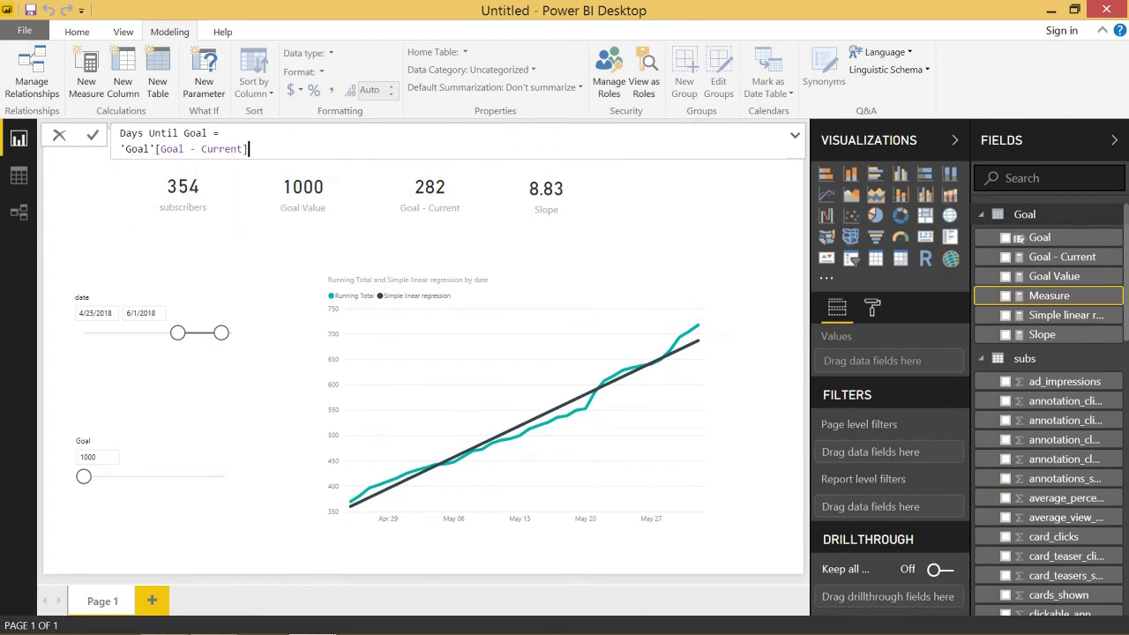
pyautogui.write('/ s')
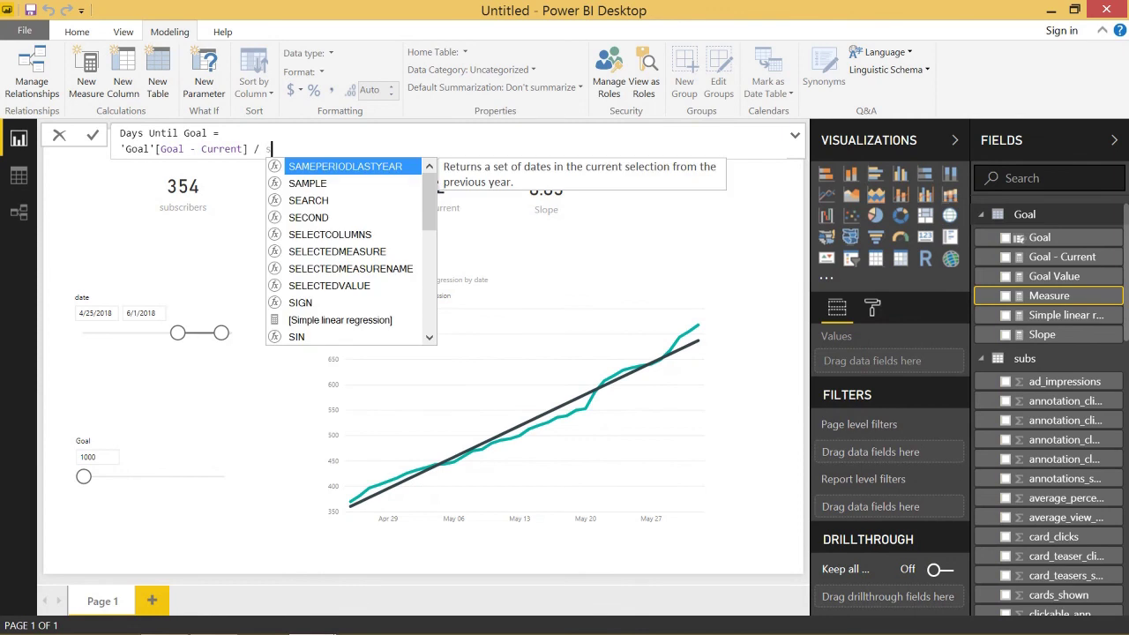
pyautogui.write('lo')
pyautogui.press('Tab')
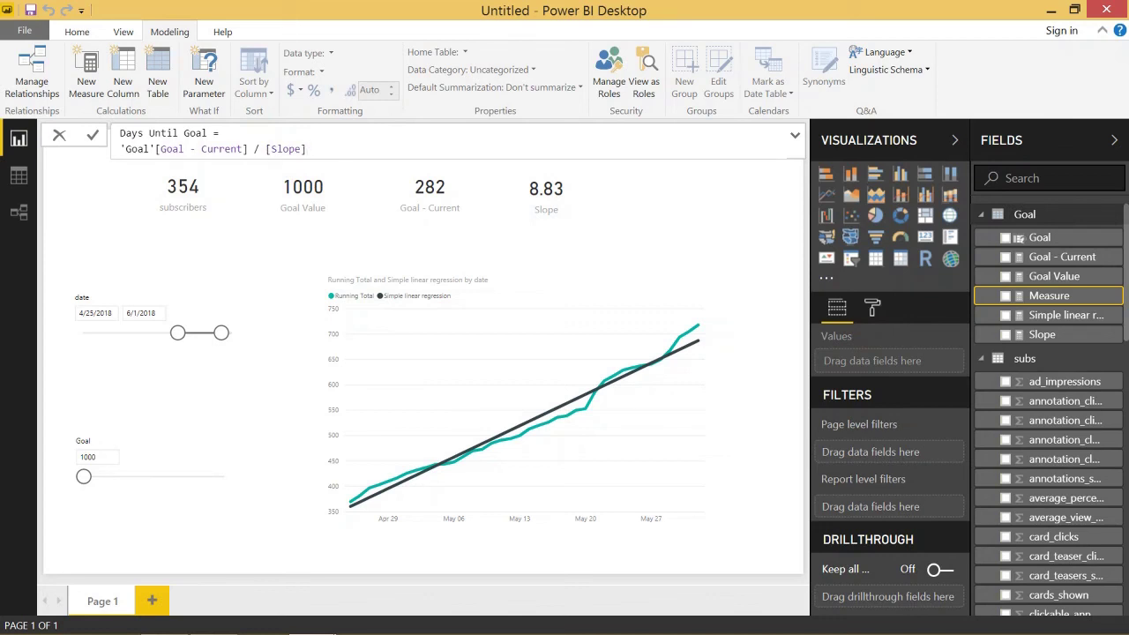
pyautogui.press('Return')
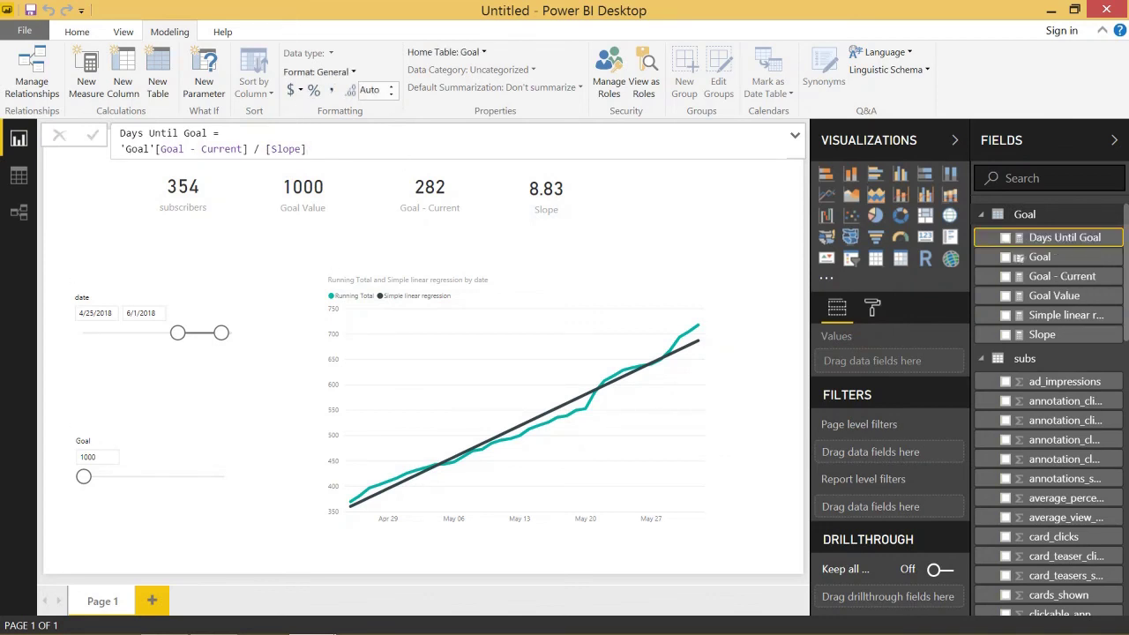
pyautogui.doubleClick(136, 148)
pyautogui.press('BackSpace')
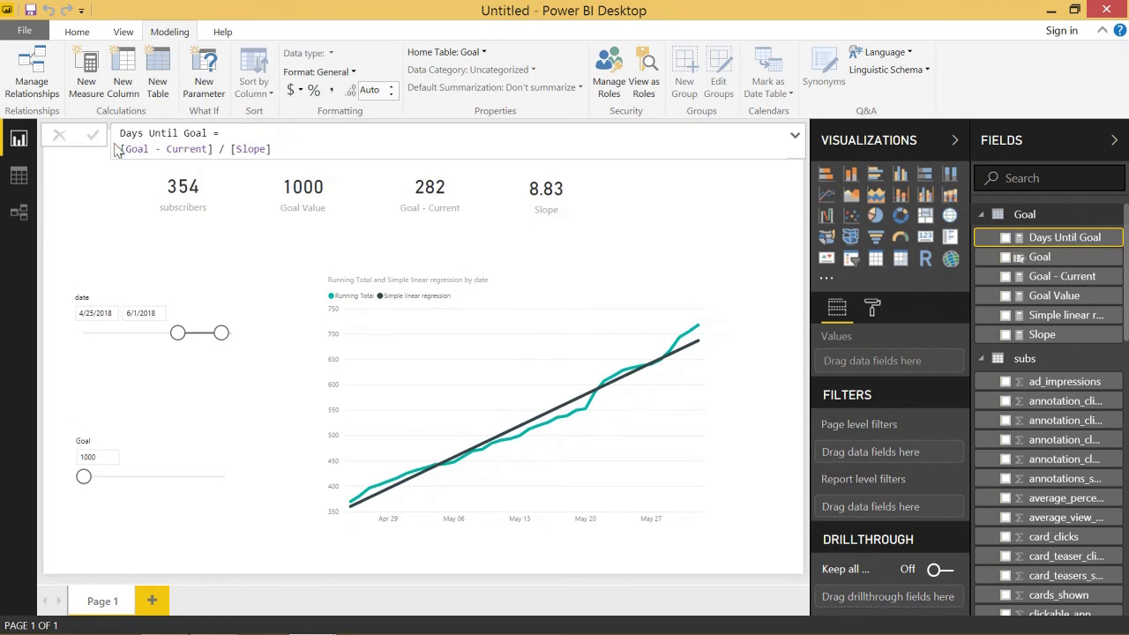
pyautogui.click(687, 241)
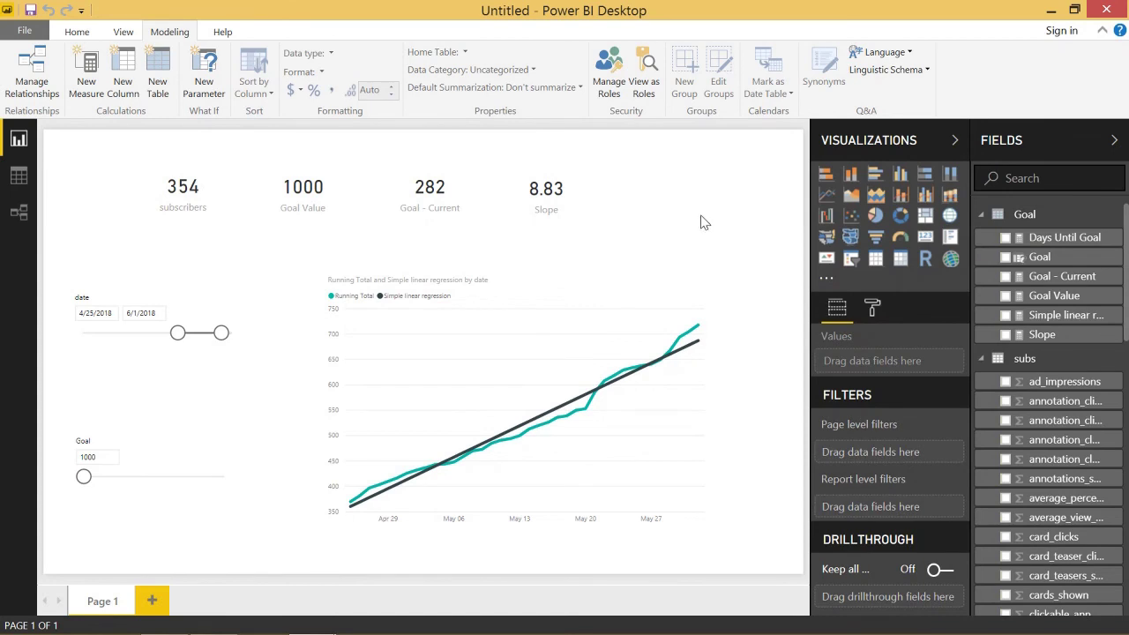
# Add a card showing Days Until Goal beside the Slope card in the row of cards
pyautogui.click(924, 236)
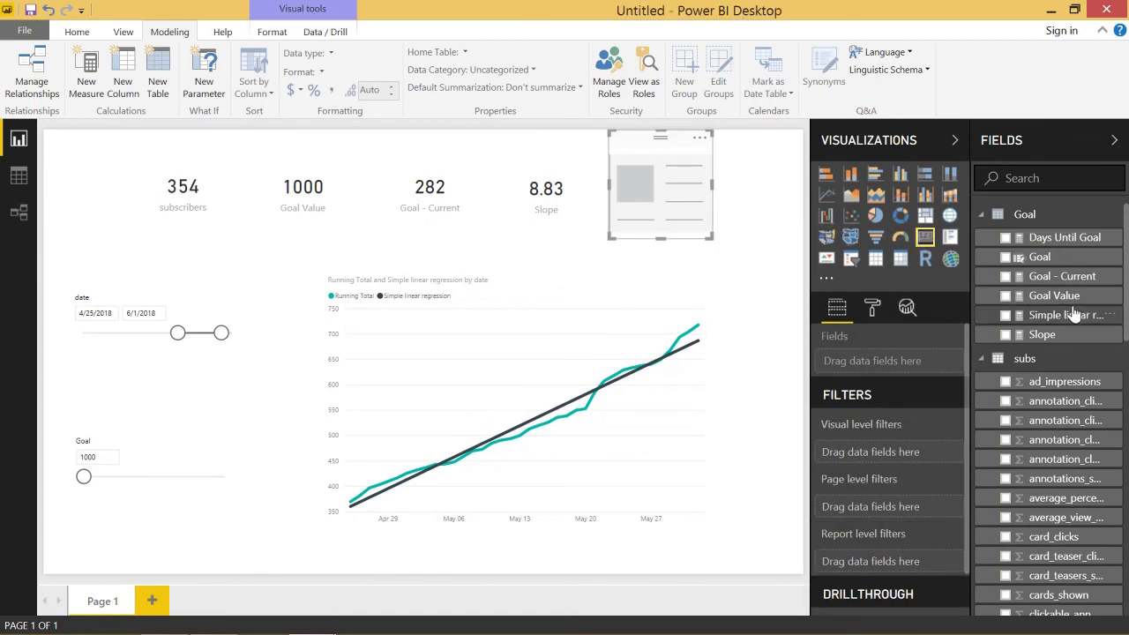
pyautogui.moveTo(1063, 237); pyautogui.dragTo(738, 245)
pyautogui.moveTo(688, 181); pyautogui.dragTo(696, 188)
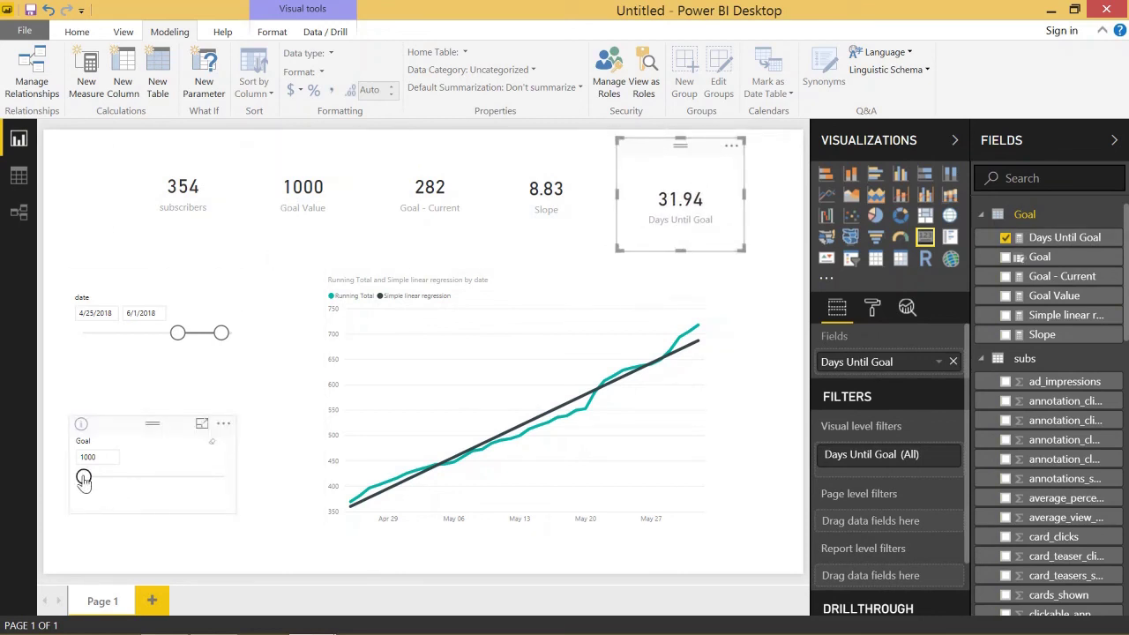
# Set the Goal slicer to 2591 and deselect it on the report canvas
pyautogui.moveTo(83, 477); pyautogui.dragTo(107, 484)
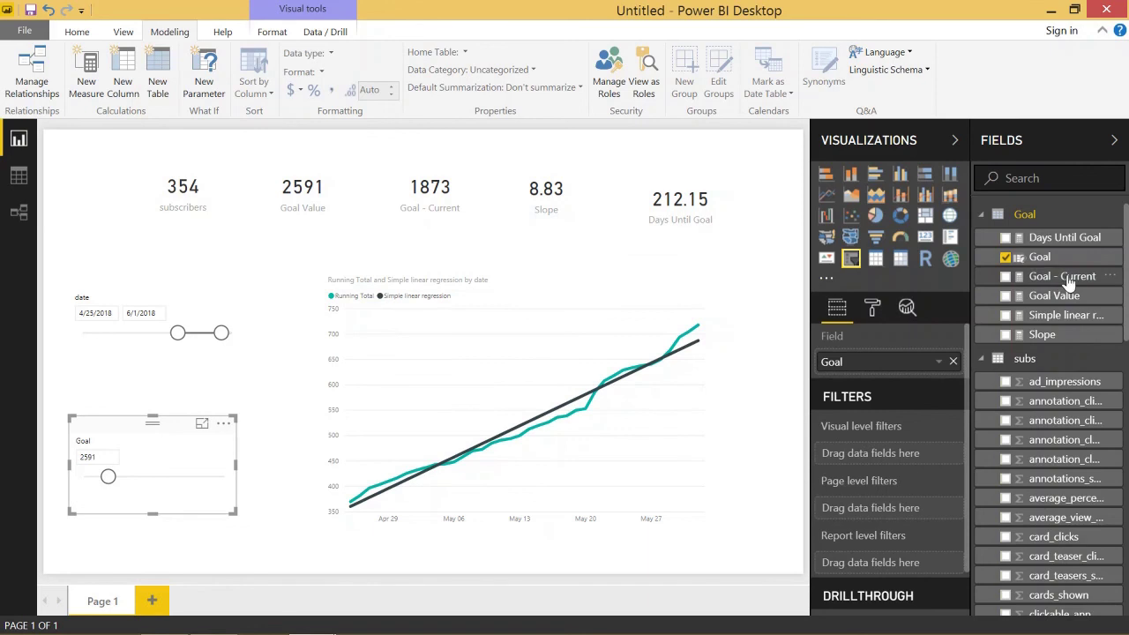
pyautogui.click(1058, 237)
pyautogui.click(315, 365)
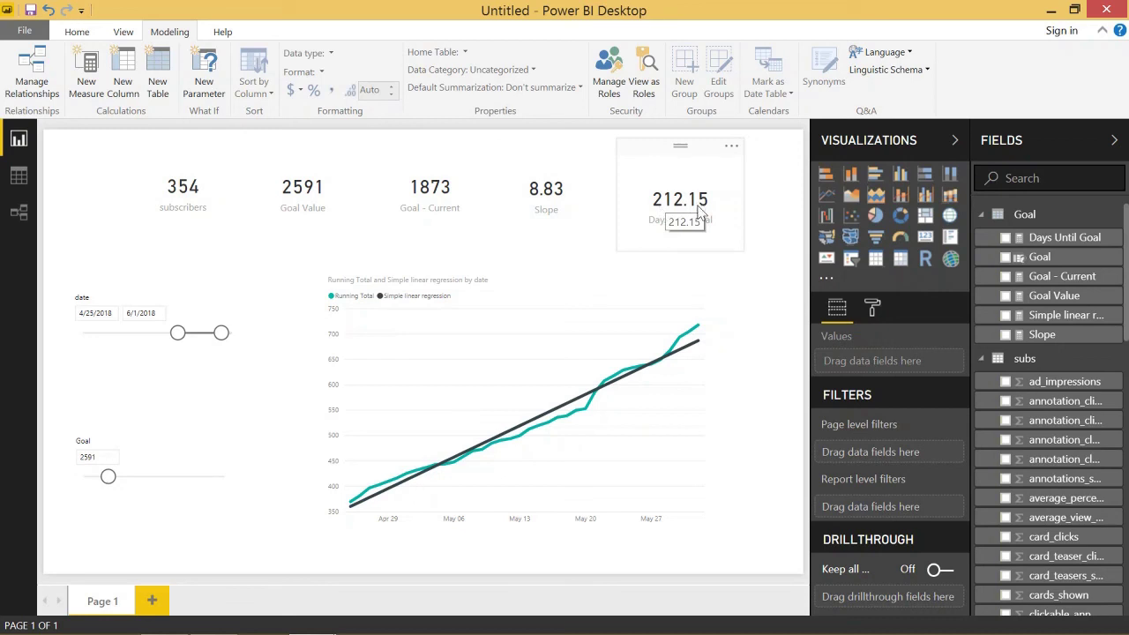
# Redefine the Days Until Goal measure as ROUNDUP([Goal - Current] / [Slope],0)
pyautogui.click(1065, 239)
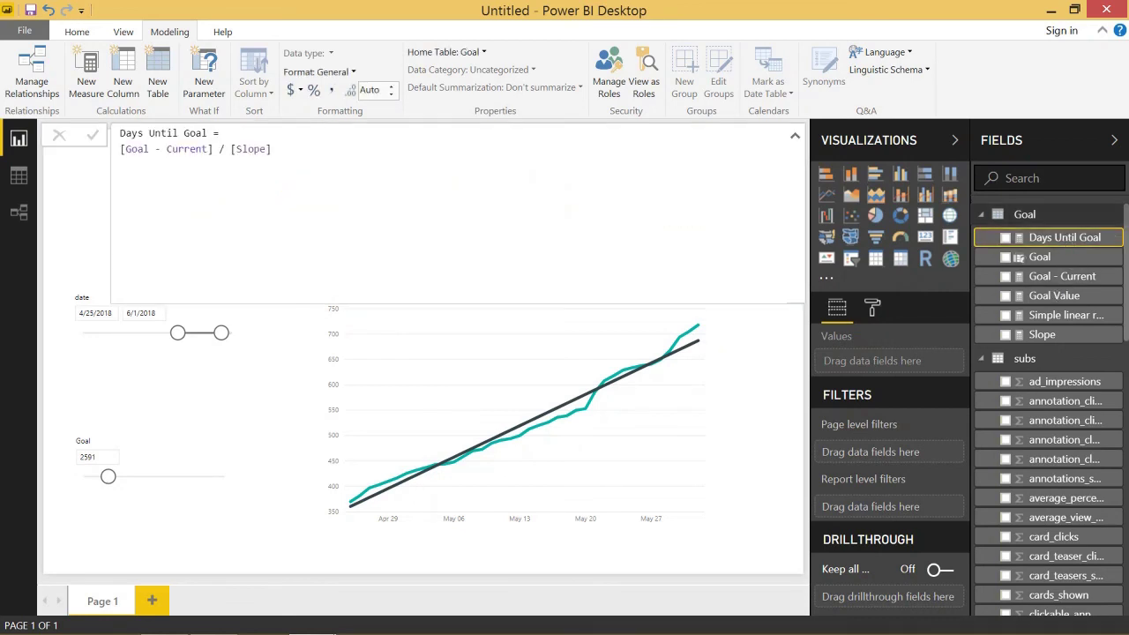
pyautogui.click(122, 150)
pyautogui.write('ROU')
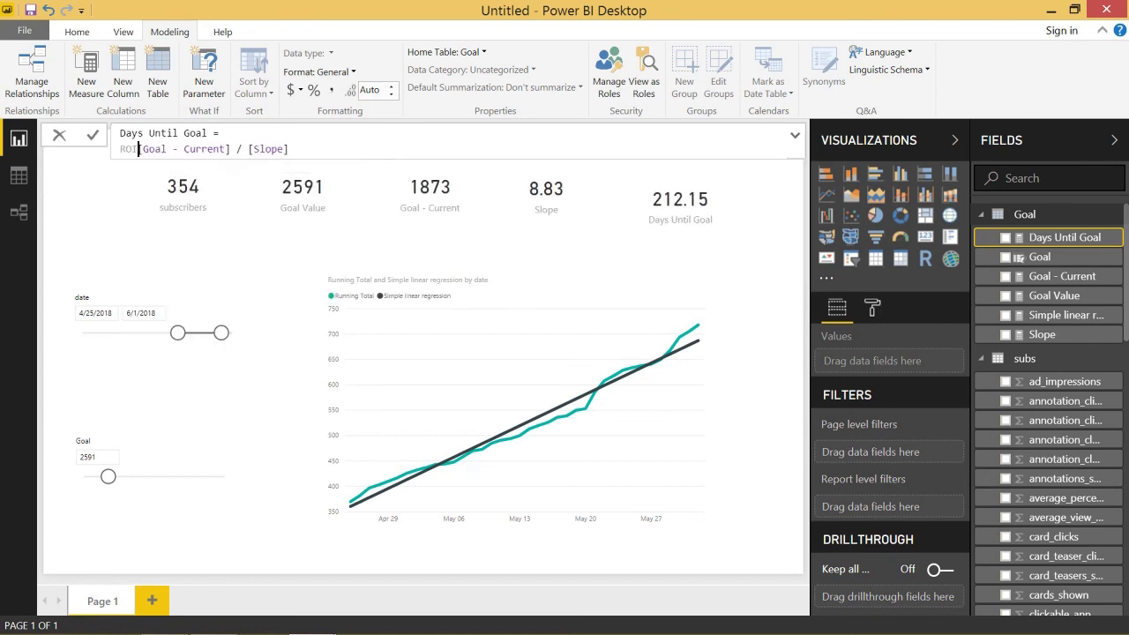
pyautogui.write('ND')
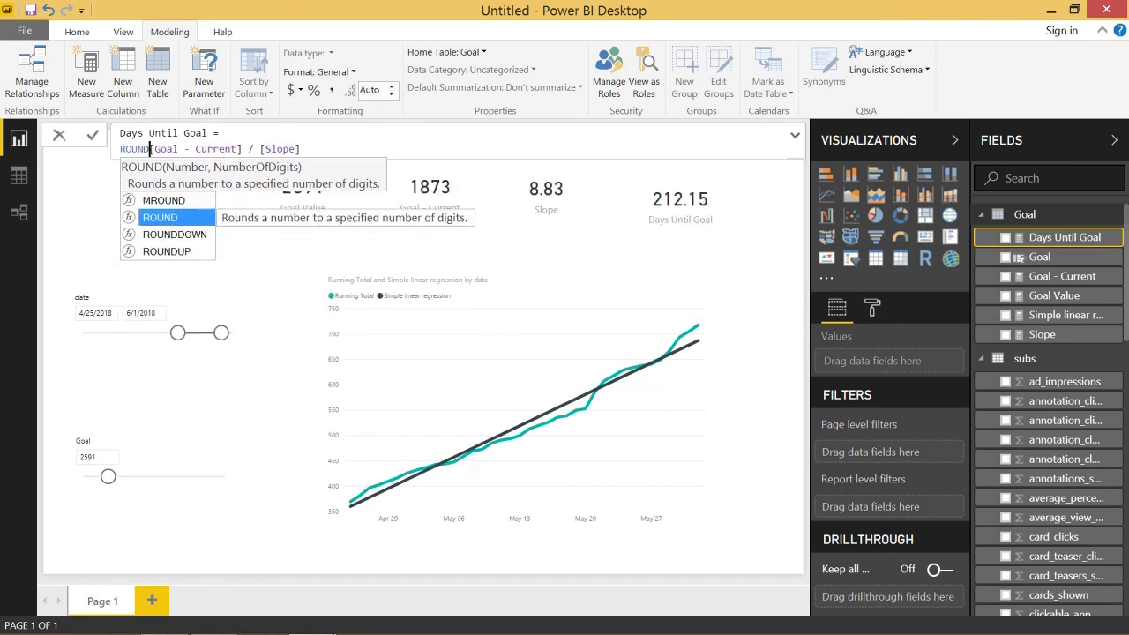
pyautogui.press('Down')
pyautogui.press('Down')
pyautogui.press('Tab')
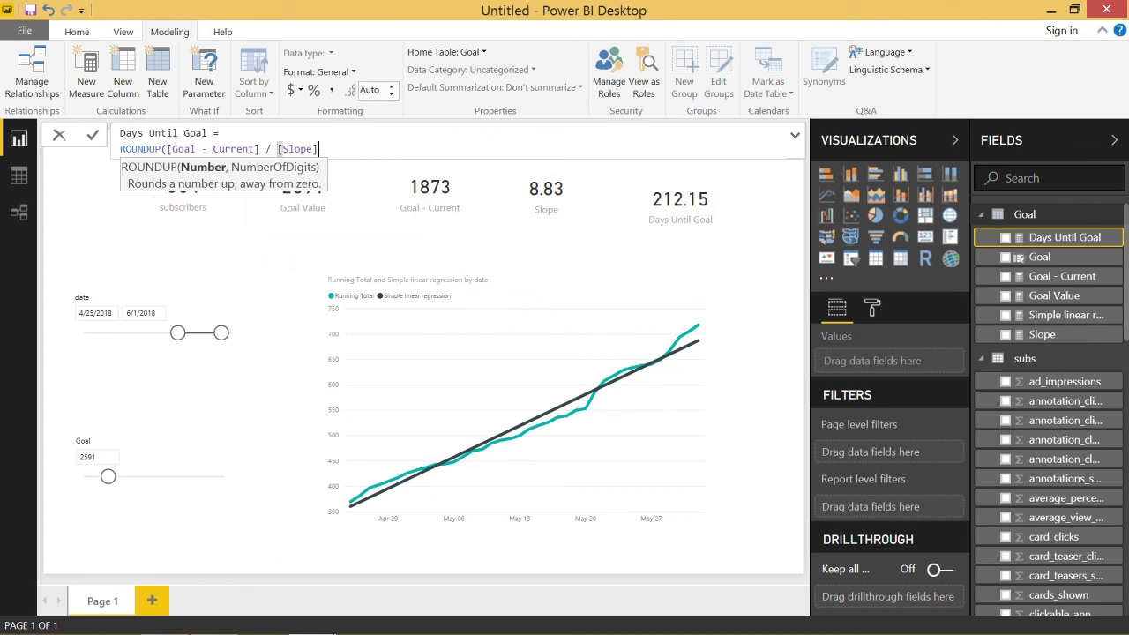
pyautogui.write(',')
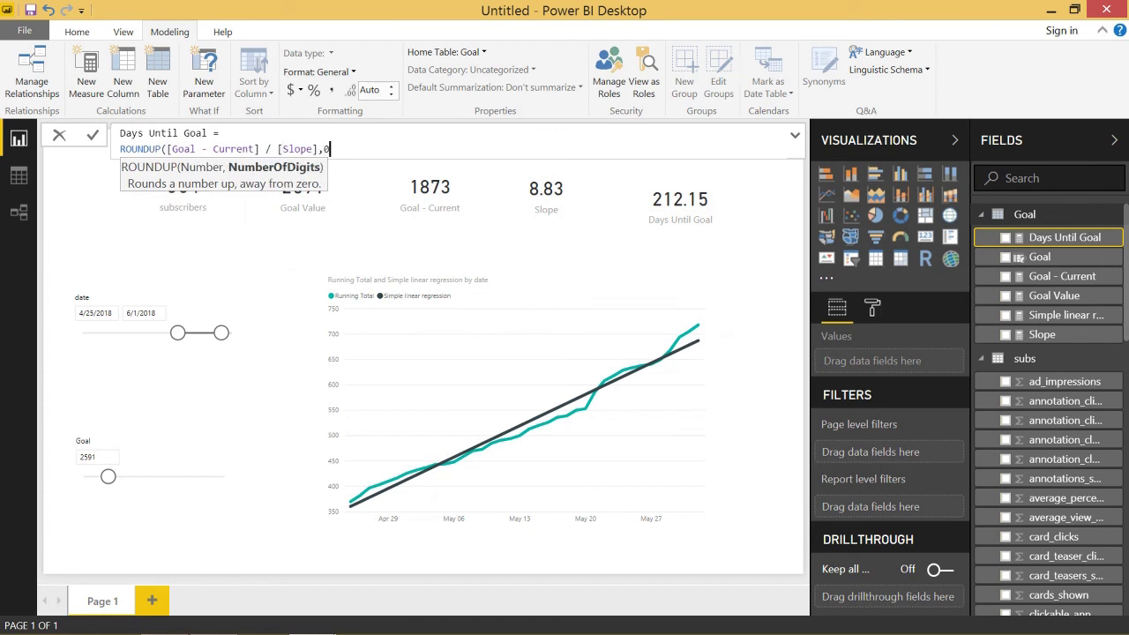
pyautogui.write('0)')
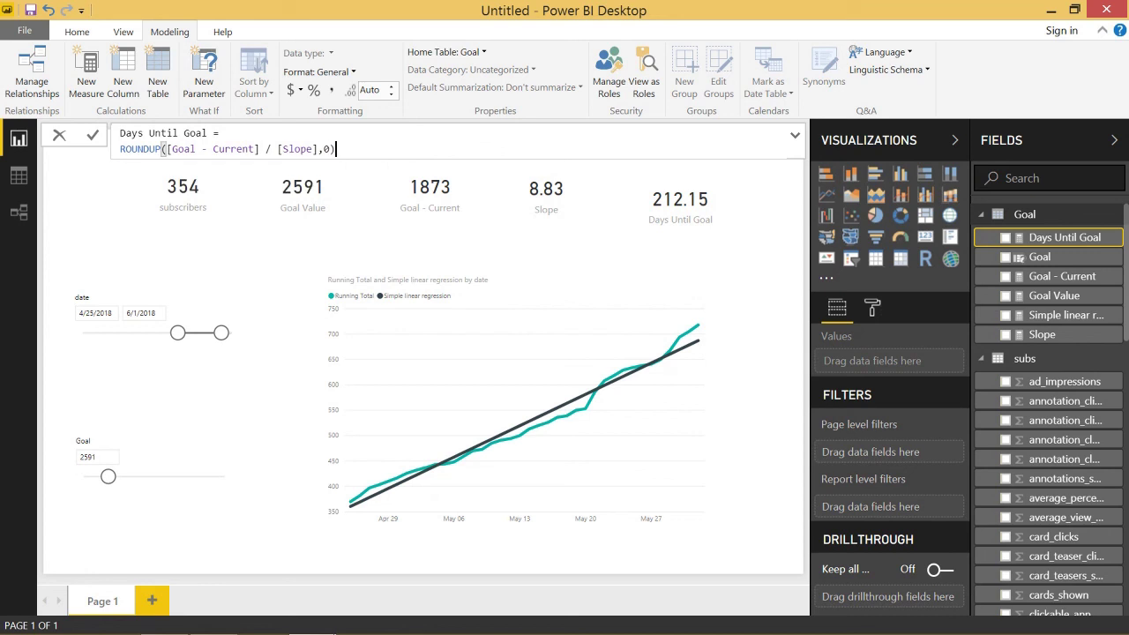
pyautogui.press('Return')
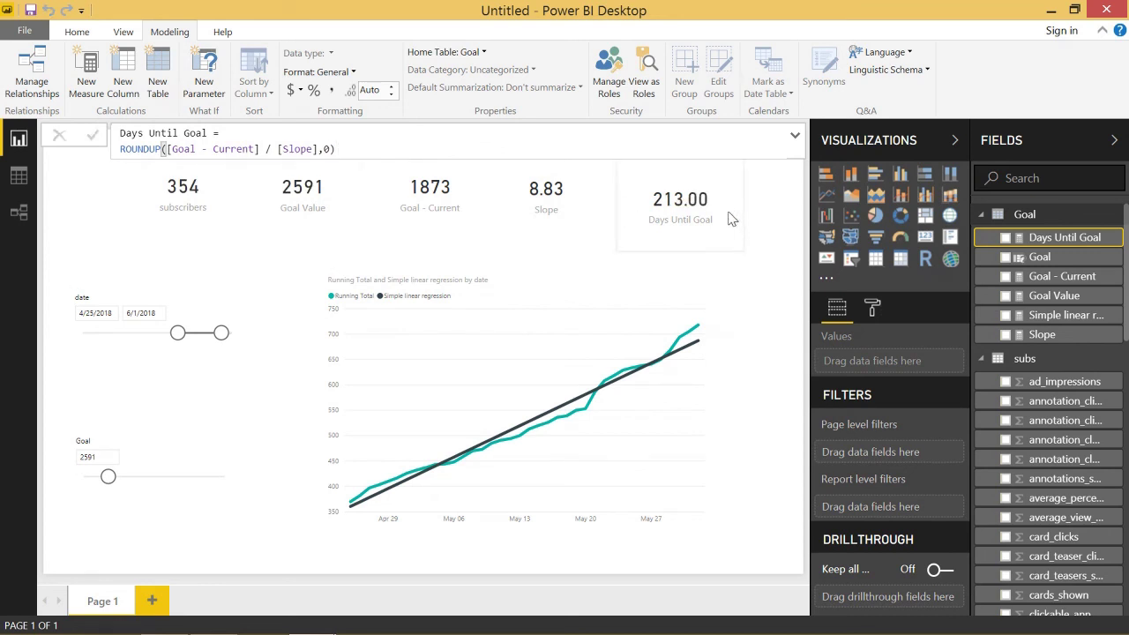
# Format the Days Until Goal measure as a whole number
pyautogui.click(738, 219)
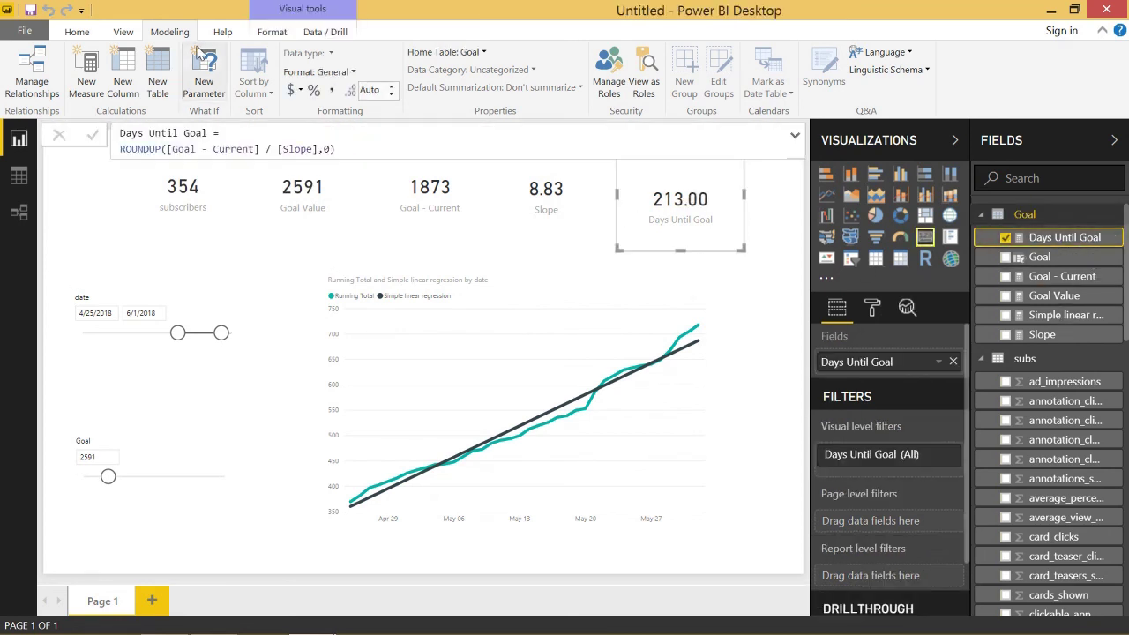
pyautogui.click(320, 72)
pyautogui.click(329, 166)
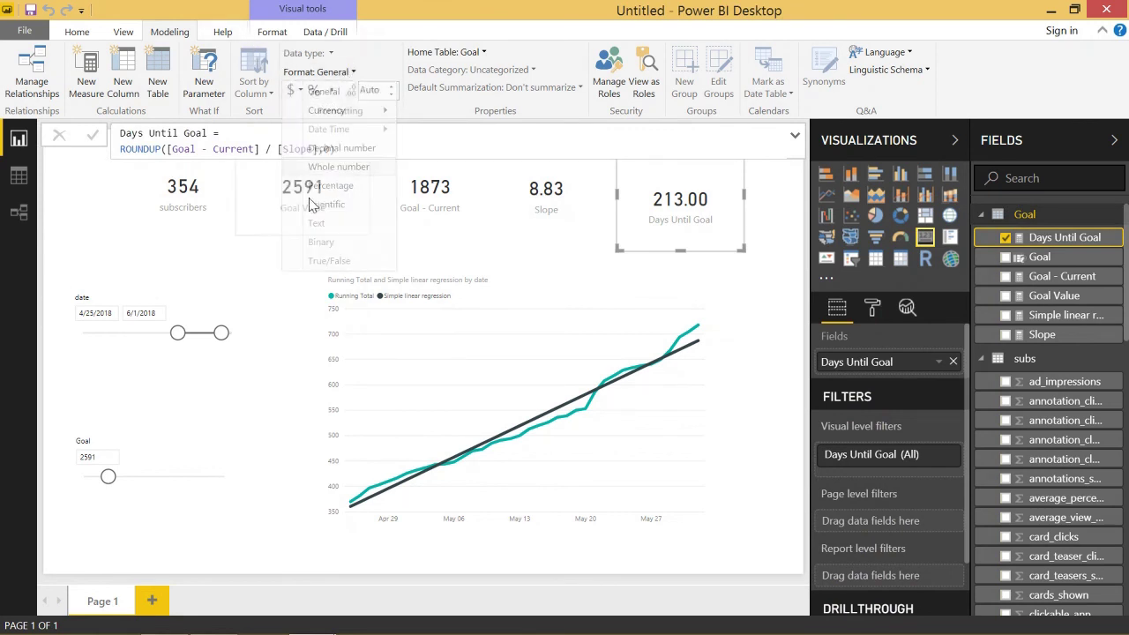
pyautogui.click(283, 277)
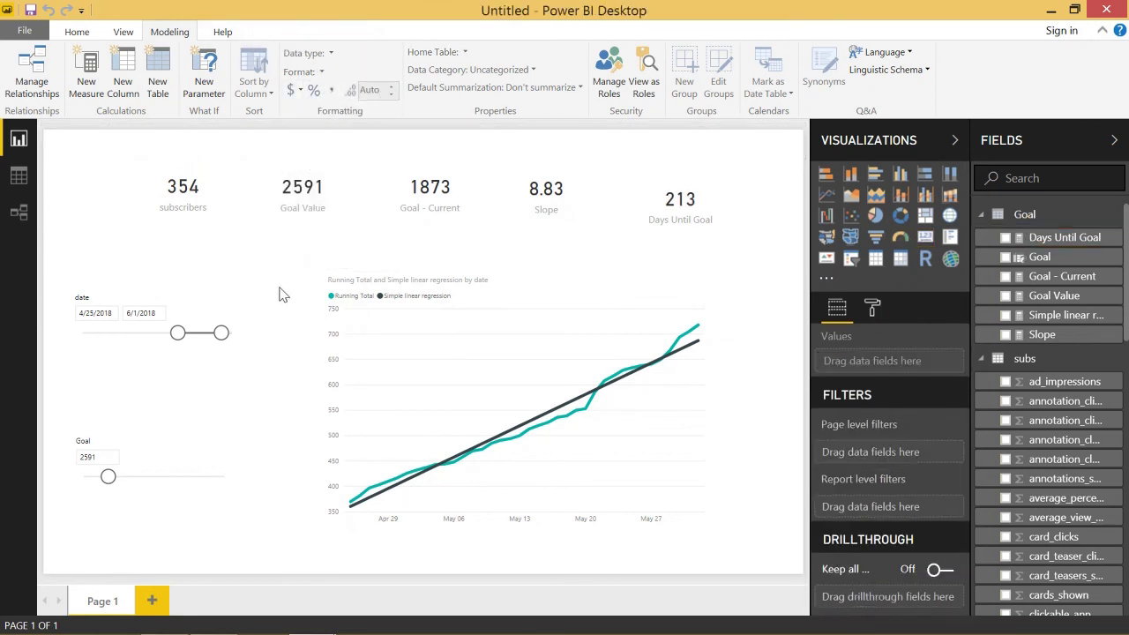
# Reposition the date and Goal slicers closer to the line chart, with the Goal slicer just below the date slicer
pyautogui.click(200, 295)
pyautogui.click(192, 424)
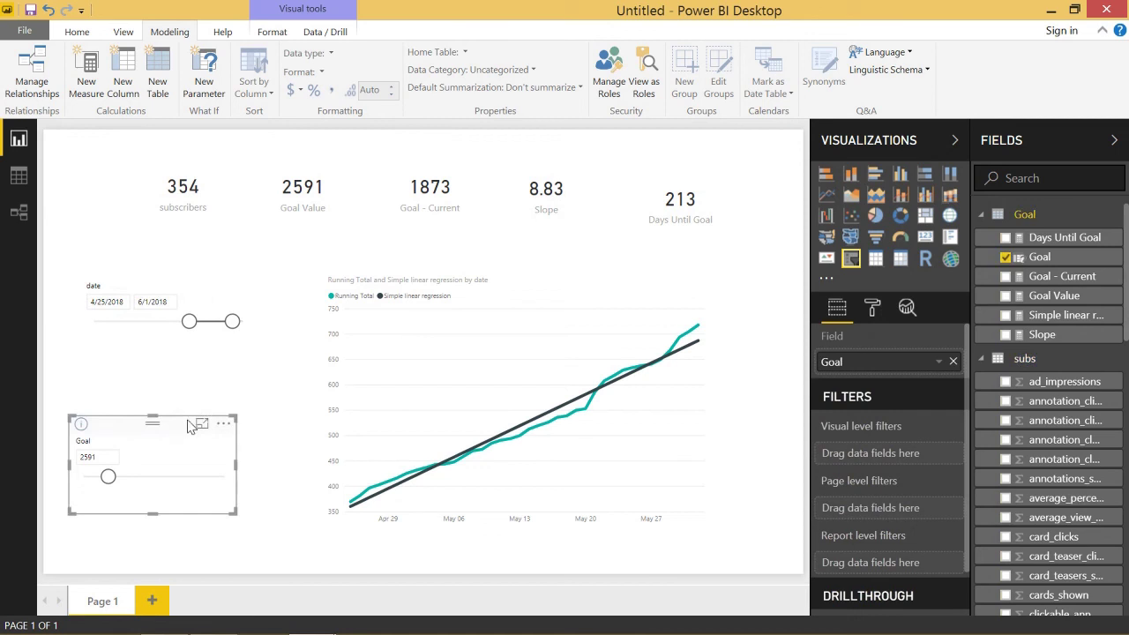
pyautogui.moveTo(189, 426); pyautogui.dragTo(201, 408)
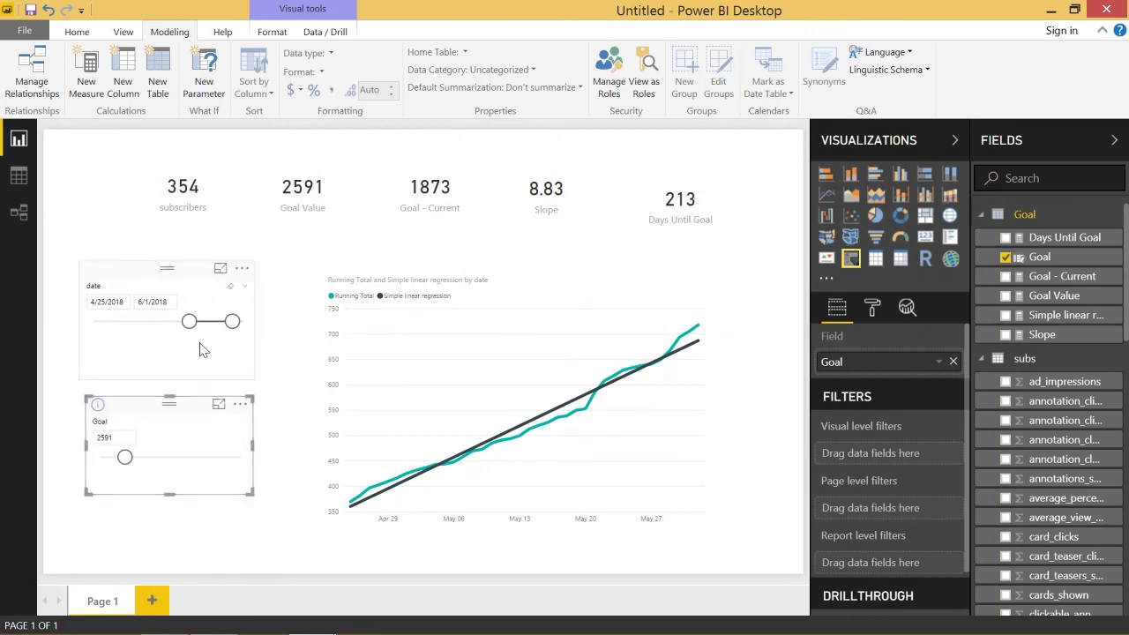
# Set the date slicer's range to 3/20/2018 through 5/6/2018 and the Goal slicer to 6754
pyautogui.moveTo(189, 321); pyautogui.dragTo(147, 321)
pyautogui.moveTo(232, 321); pyautogui.dragTo(201, 325)
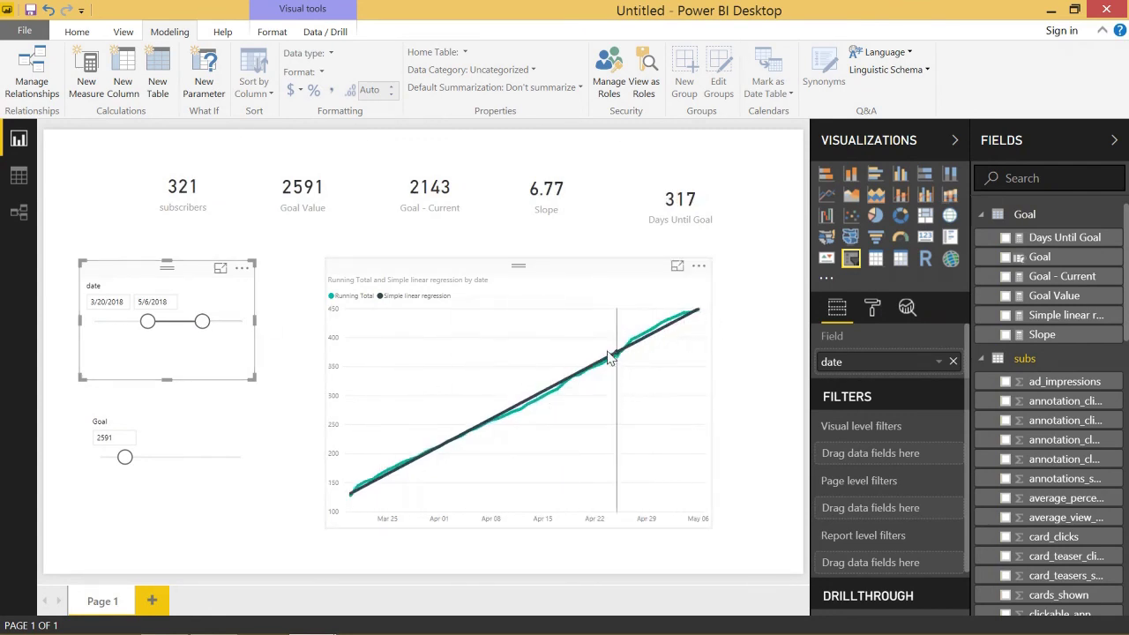
pyautogui.moveTo(578, 371)
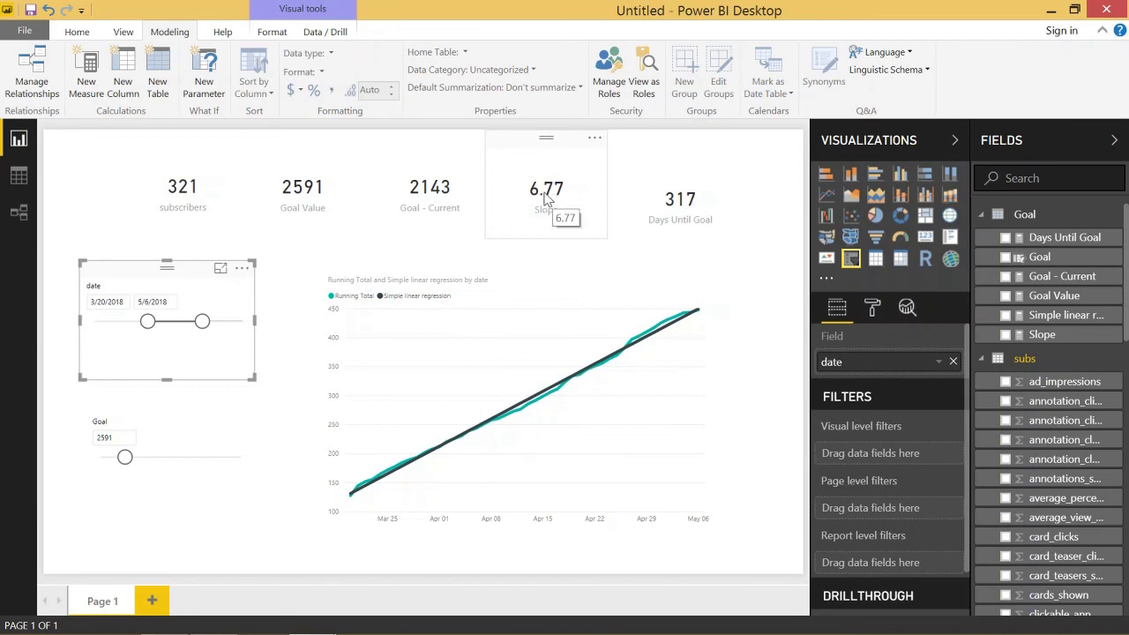
pyautogui.moveTo(123, 457); pyautogui.dragTo(185, 459)
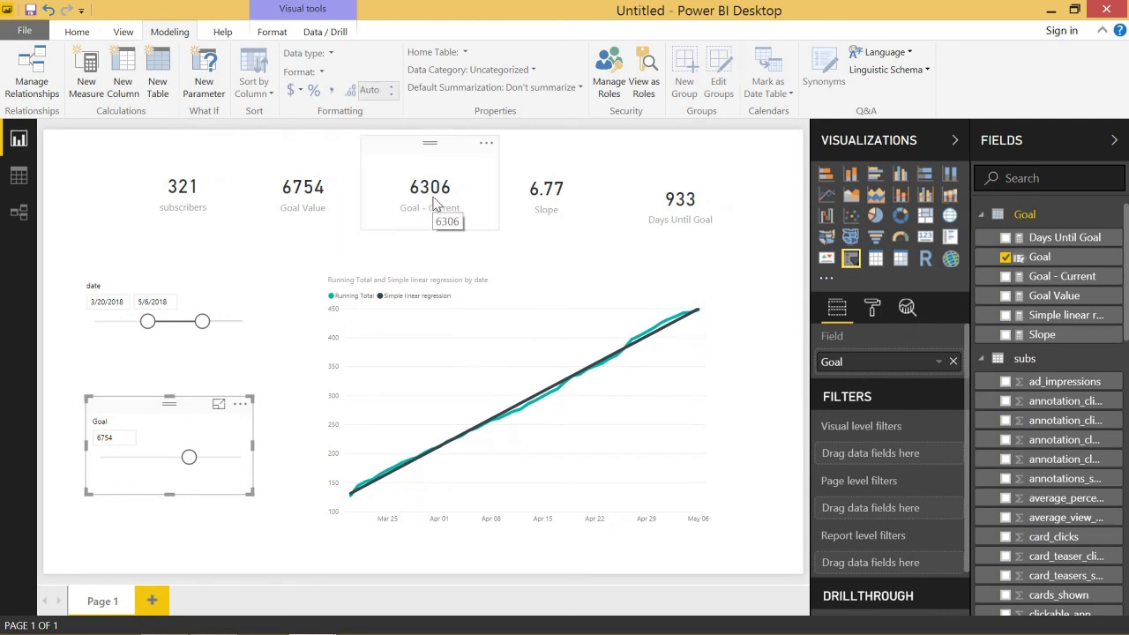
# Move the Days Until Goal card slightly closer to the Slope card, and switch to the SubscriberGoal report window
pyautogui.moveTo(712, 196); pyautogui.dragTo(699, 193)
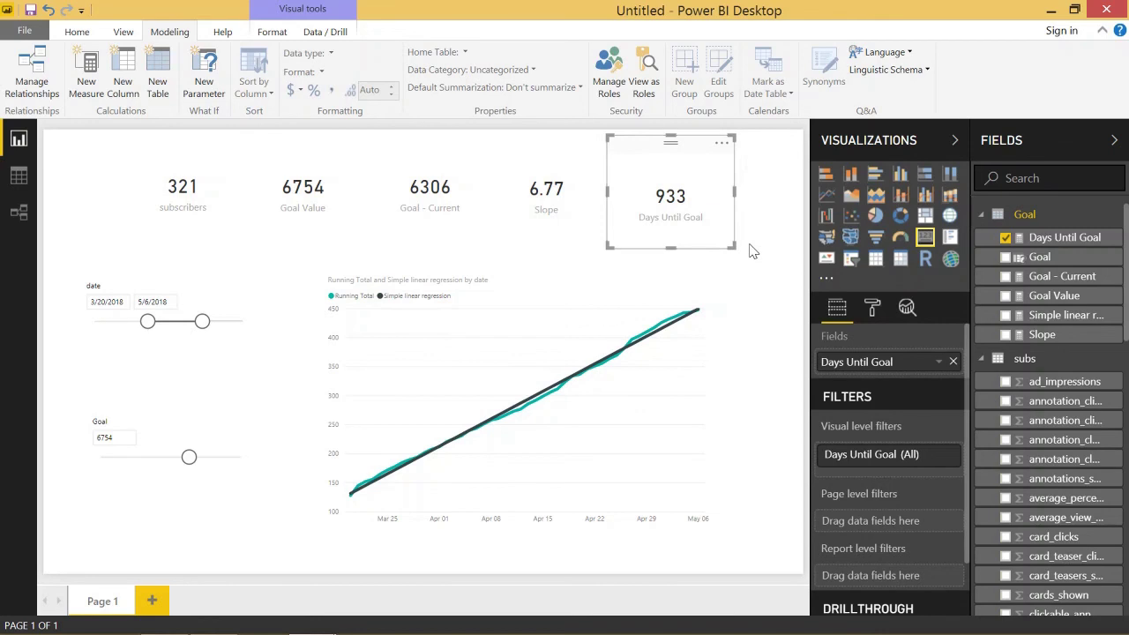
pyautogui.moveTo(309, 619)
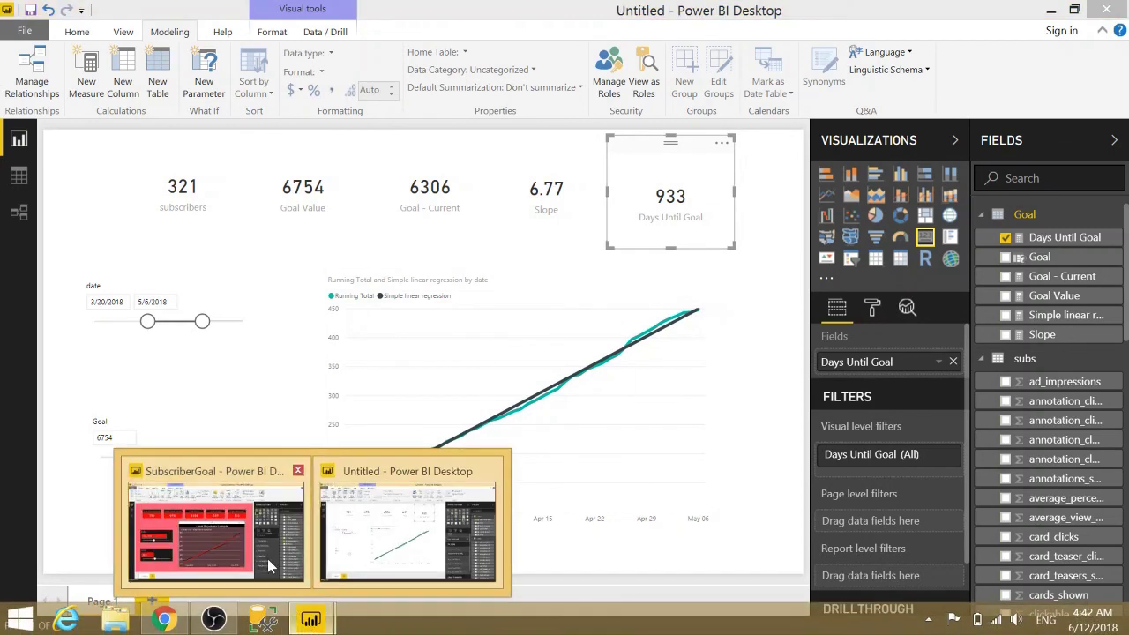
pyautogui.click(267, 559)
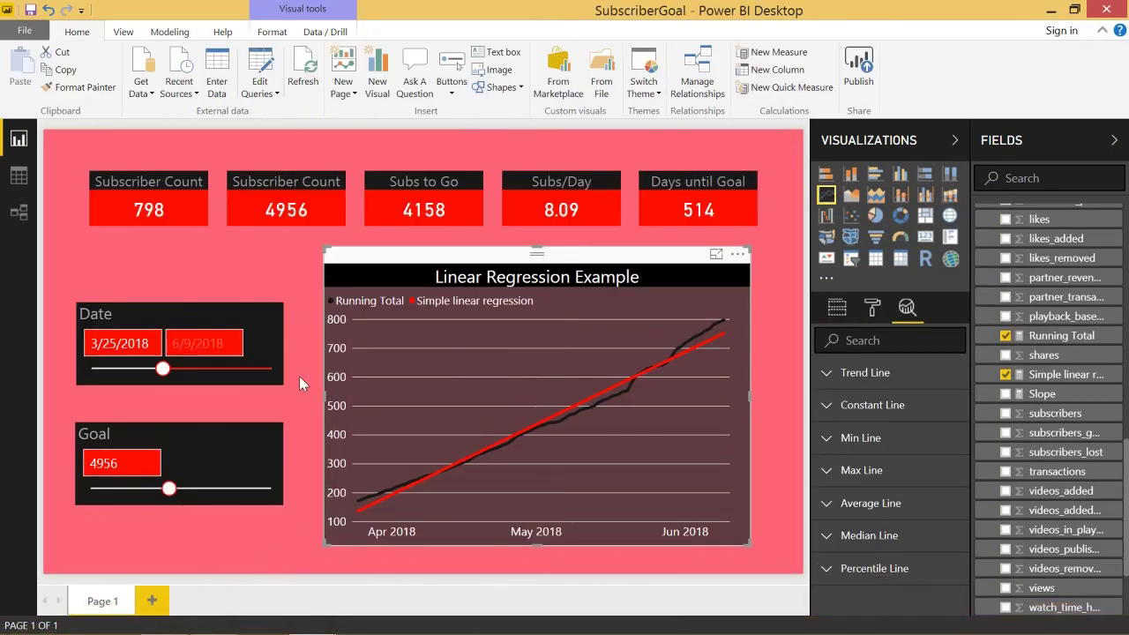